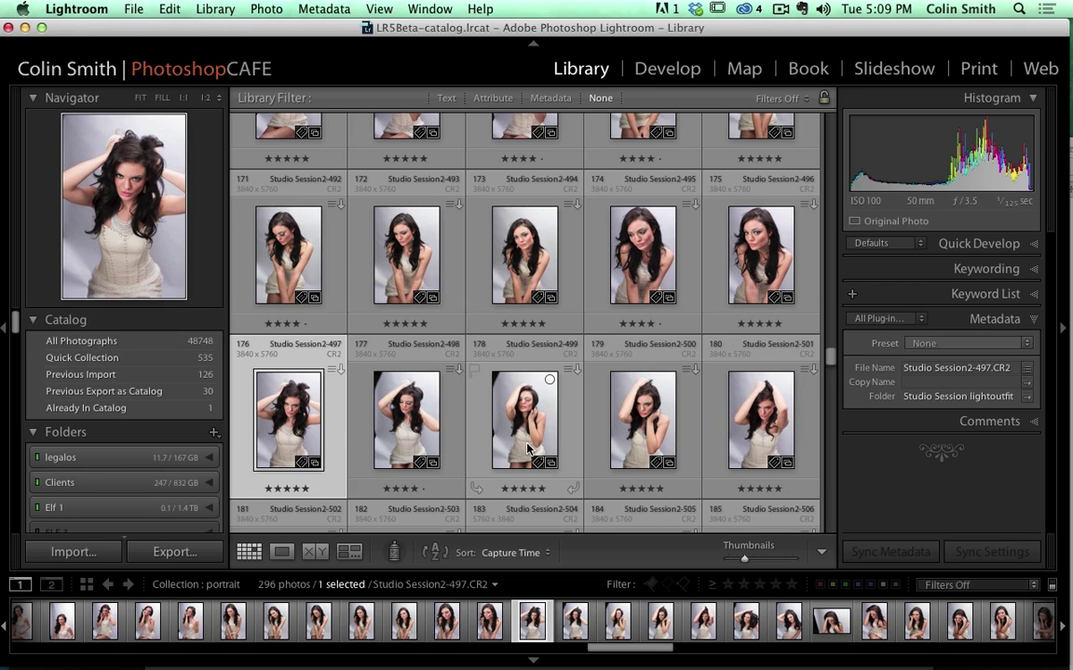
- Browse the portrait collection's thumbnails and open Studio Session2-497.CR2 as a single large photo in Loupe view
scroll(579, 376, "down", 10)
scroll(582, 373, "up", 20)
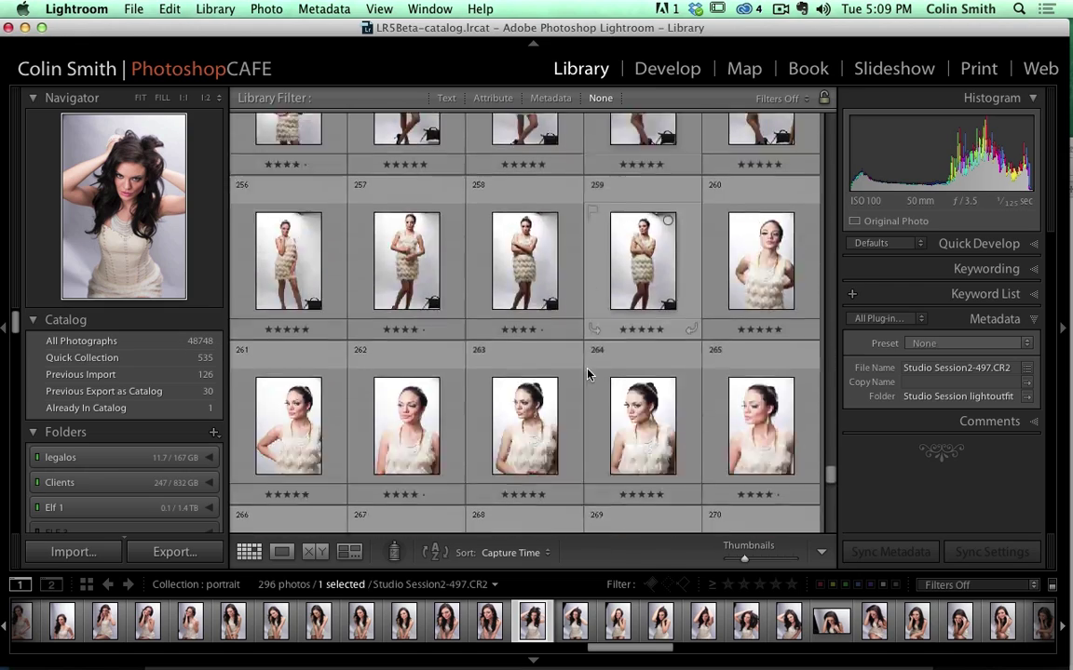
scroll(588, 369, "down", 20)
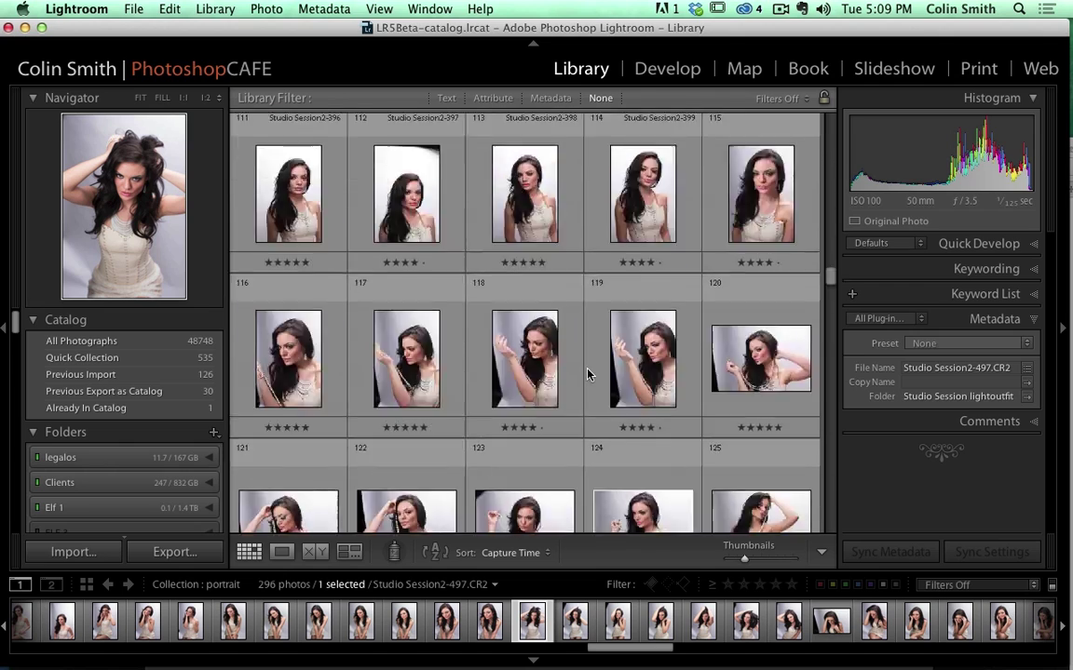
scroll(588, 373, "down", 1)
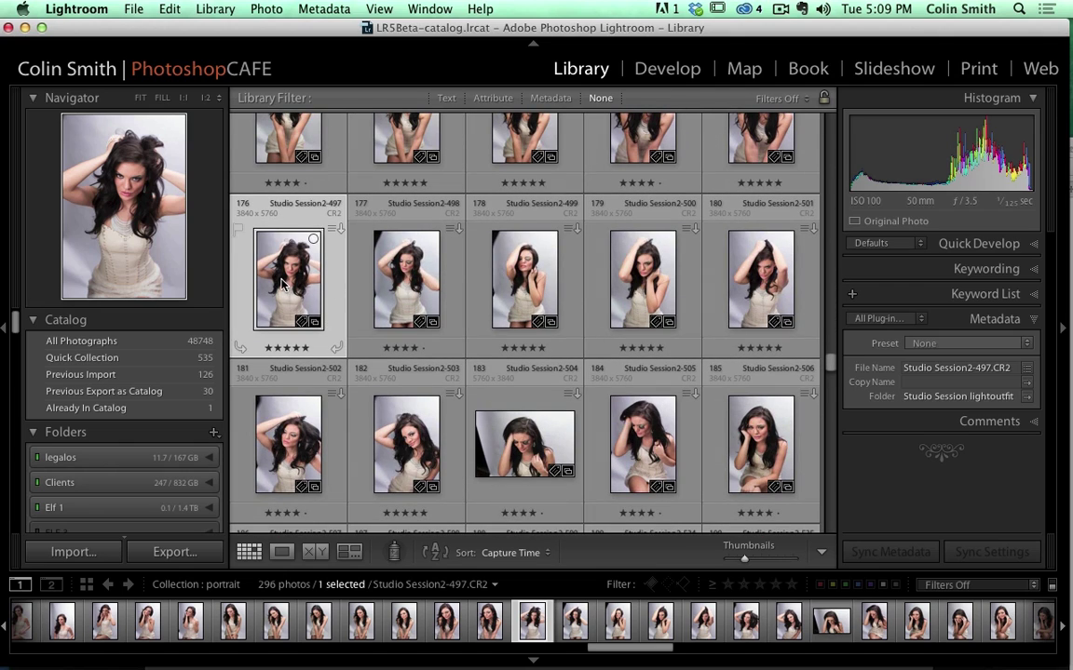
double_click(255, 257)
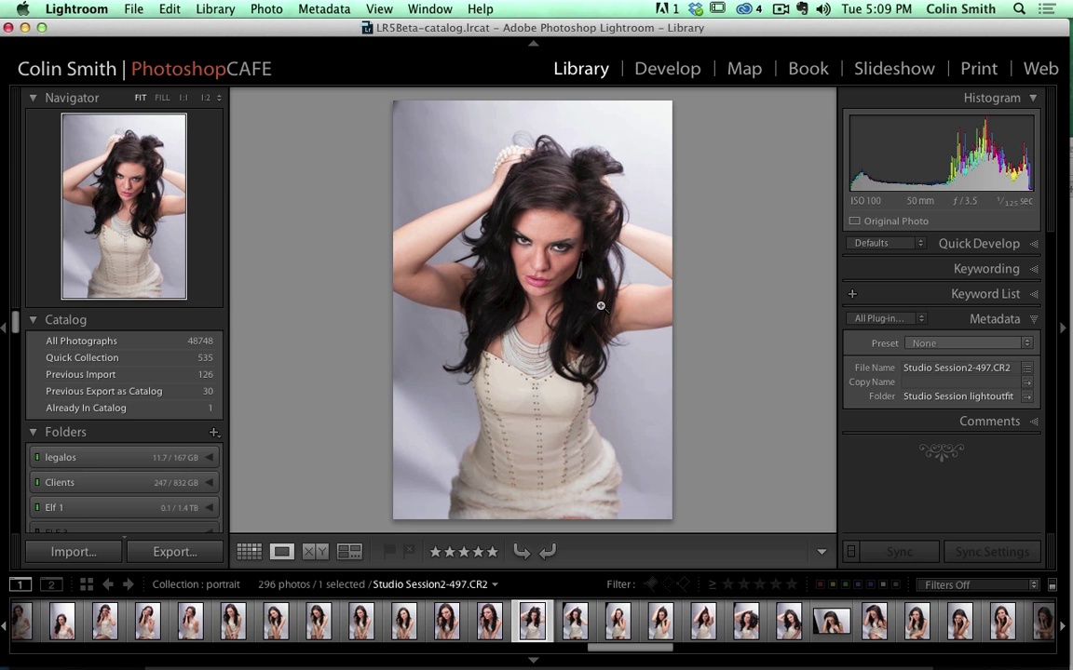
- Magnify the photo to 1:1 and inspect the model's lips and eyes up close
left_click(547, 291)
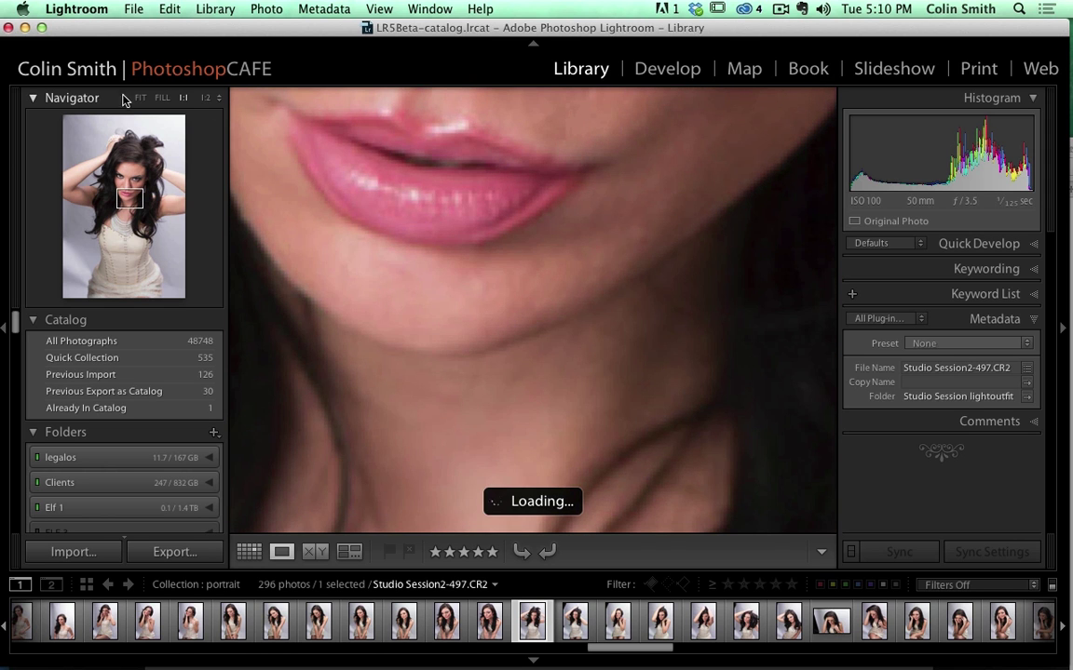
left_click(419, 149)
left_click(521, 239)
left_click_drag(391, 191, 426, 285)
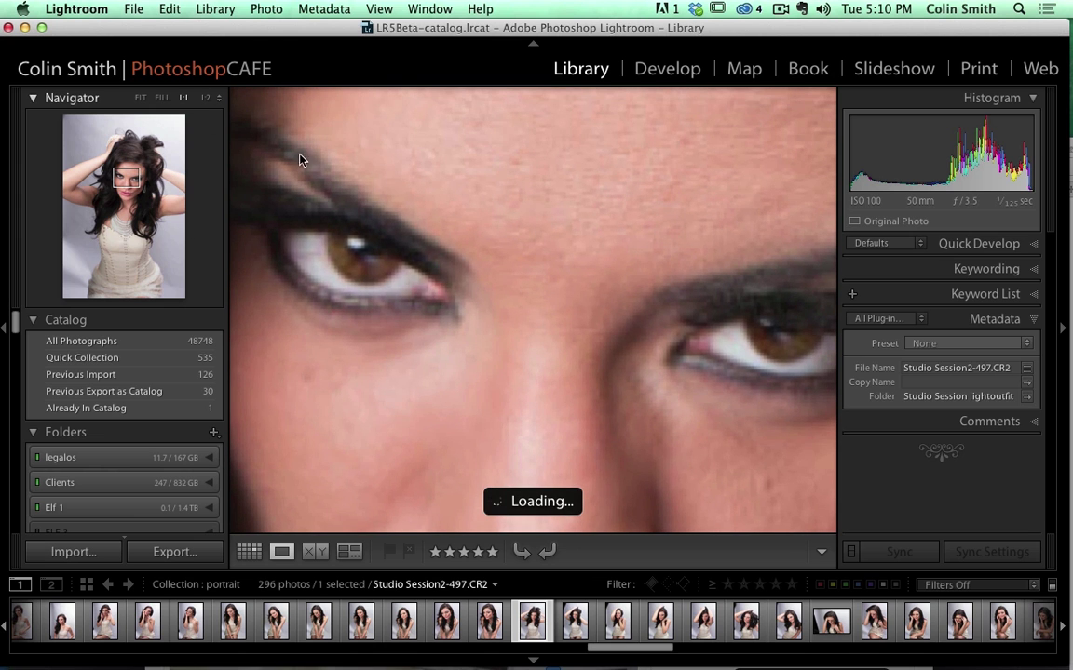
left_click_drag(714, 299, 605, 266)
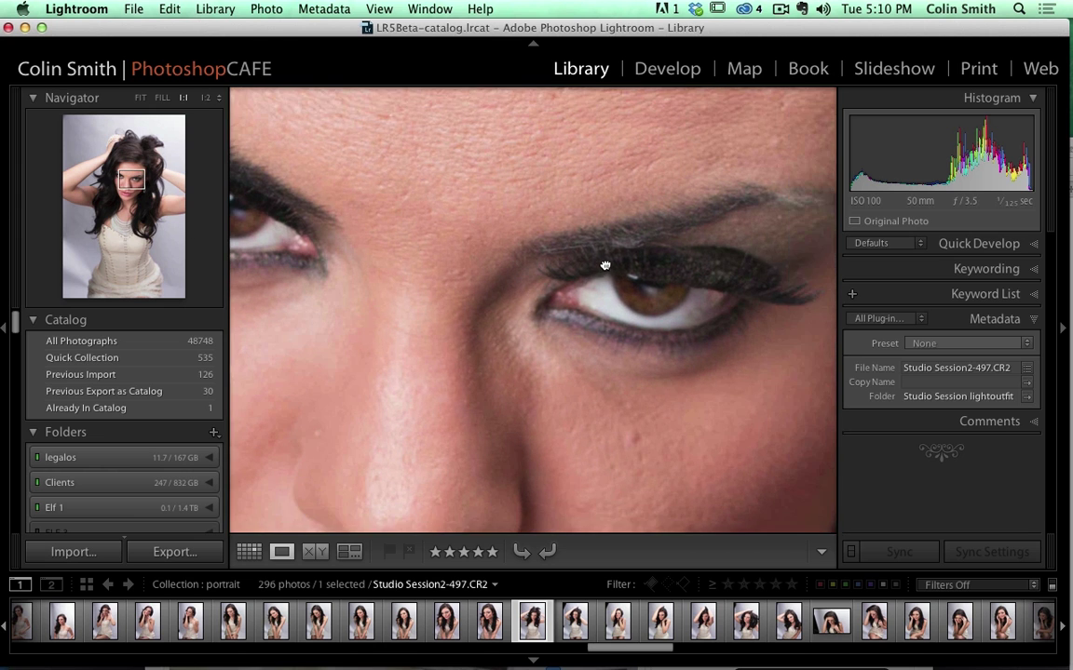
left_click(124, 203)
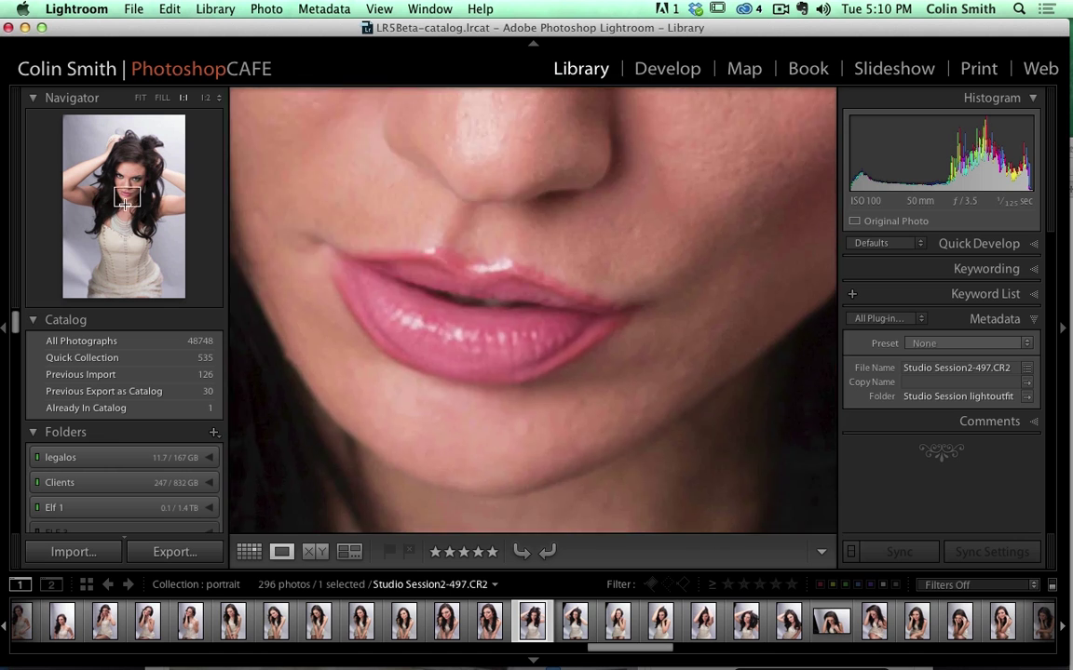
left_click_drag(124, 203, 136, 180)
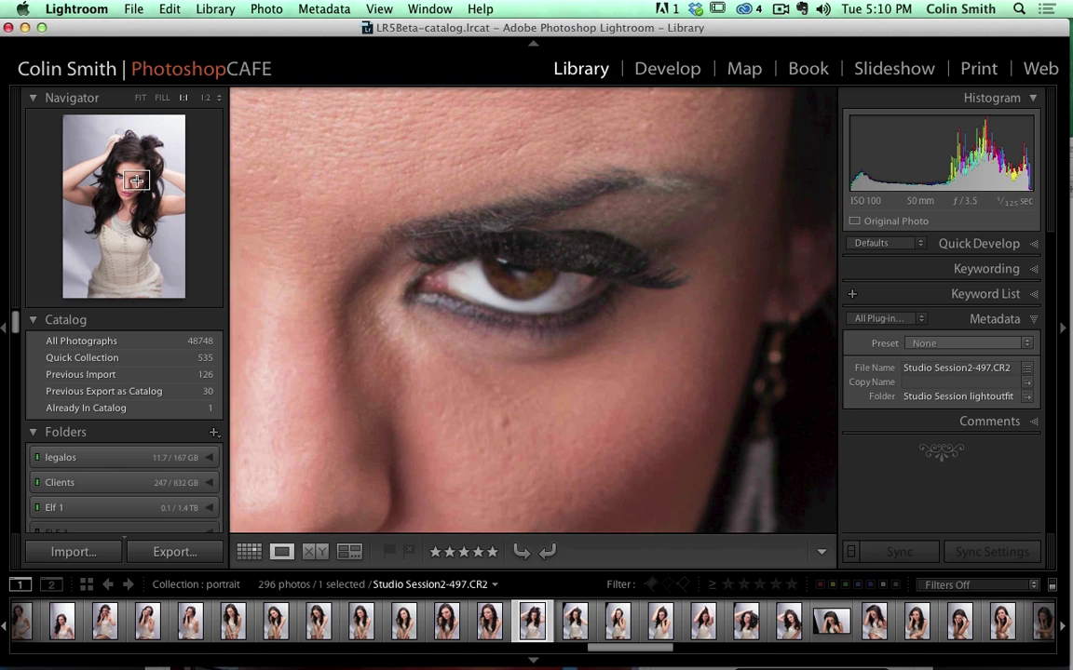
- View the eye at 4:1 magnification, set the zoom to Fill, and return to the thumbnail grid
left_click(208, 99)
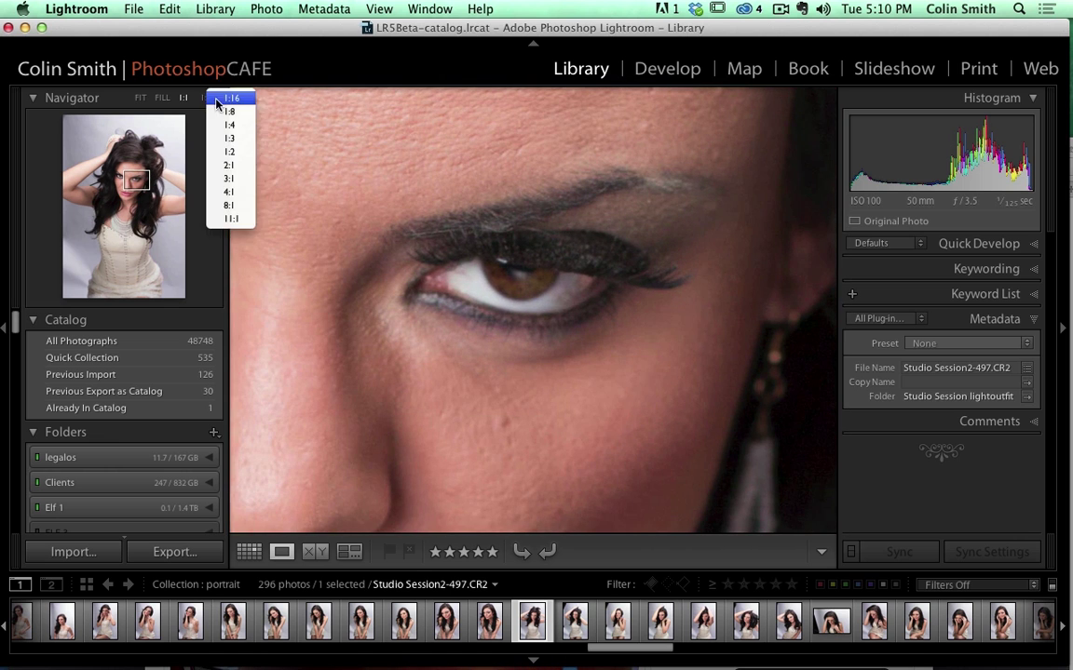
left_click(230, 179)
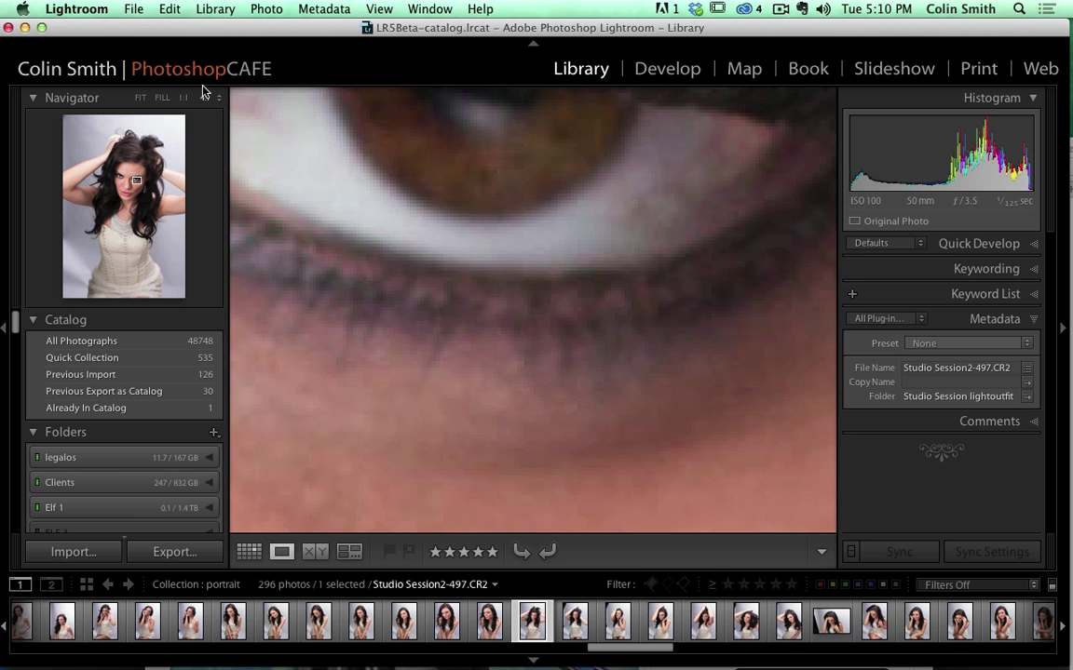
left_click(163, 98)
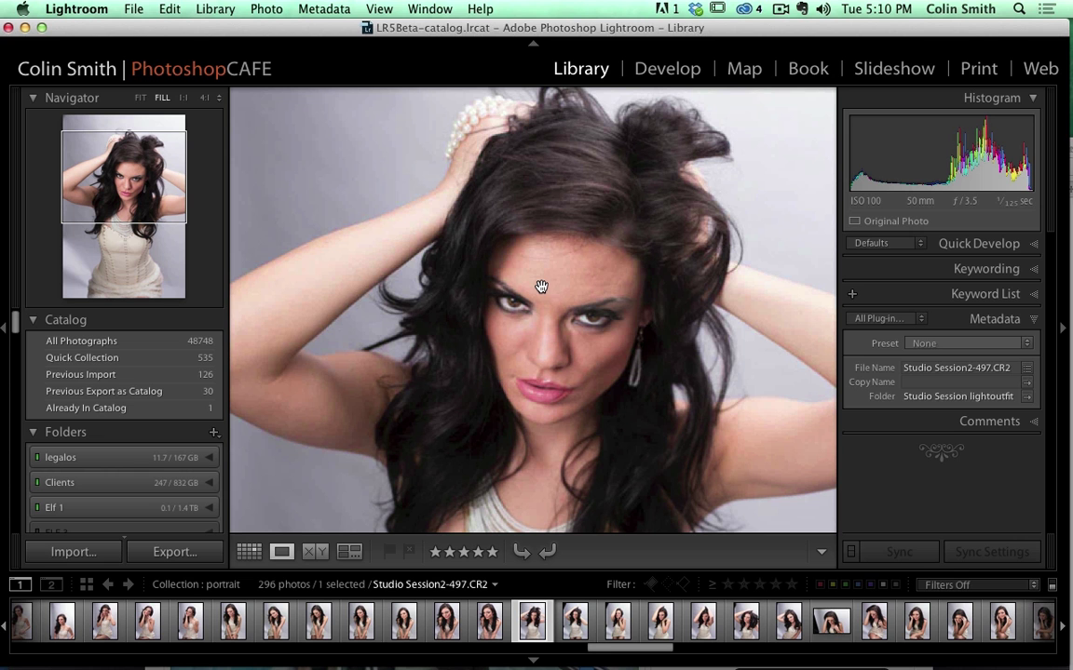
key("g")
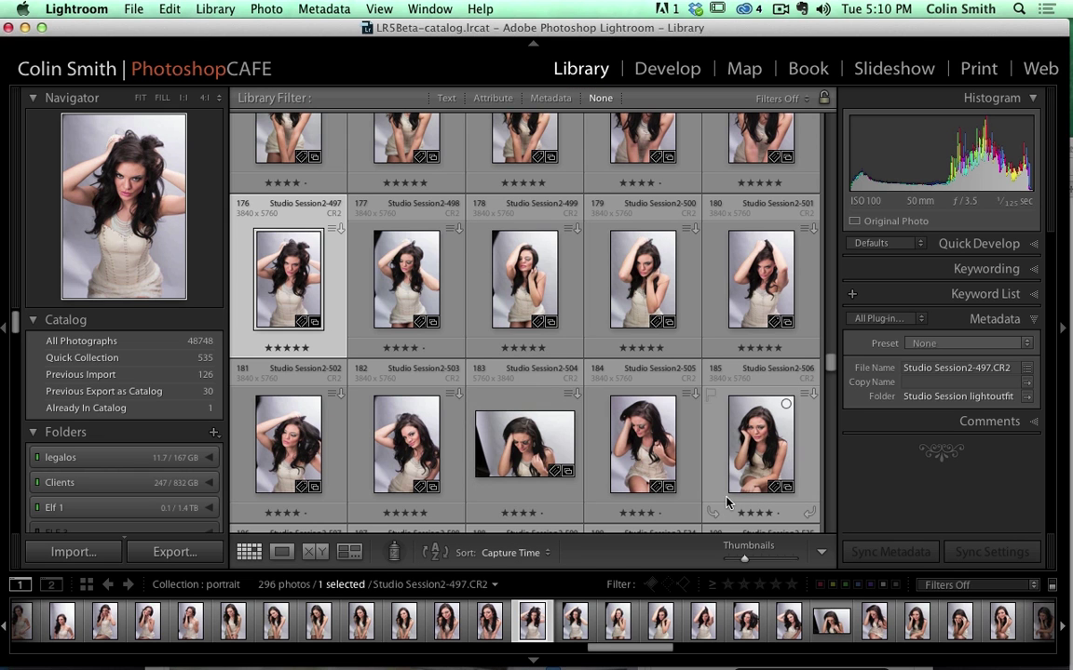
- Enlarge the grid thumbnails to two per row and browse the earlier photos in the collection
scroll(736, 419, "up", 10)
scroll(738, 416, "up", 8)
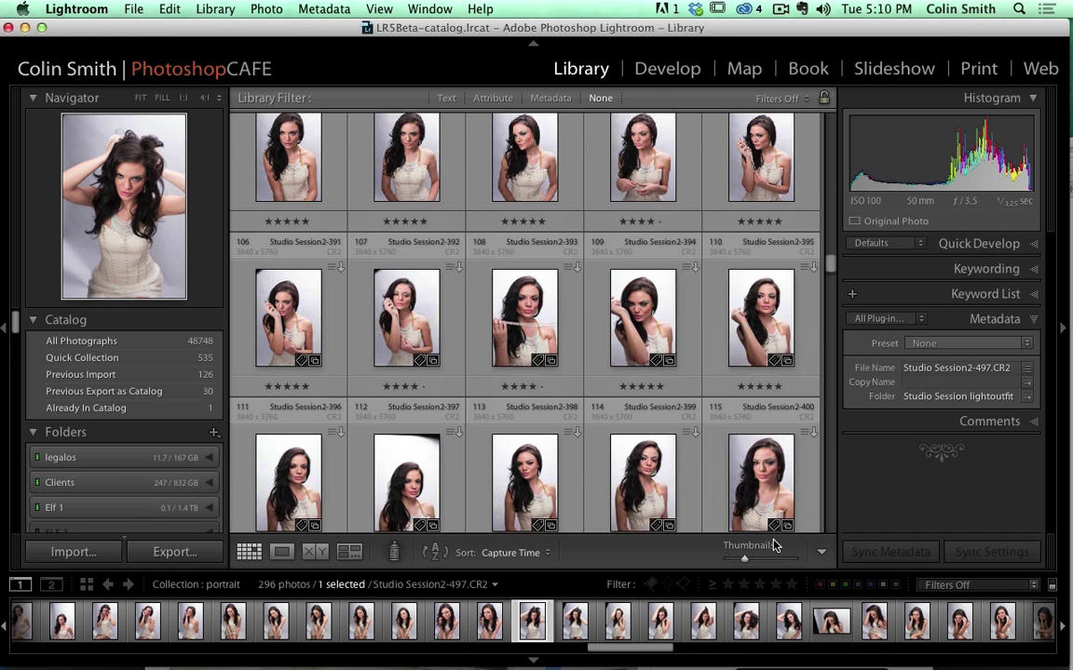
left_click_drag(747, 559, 774, 559)
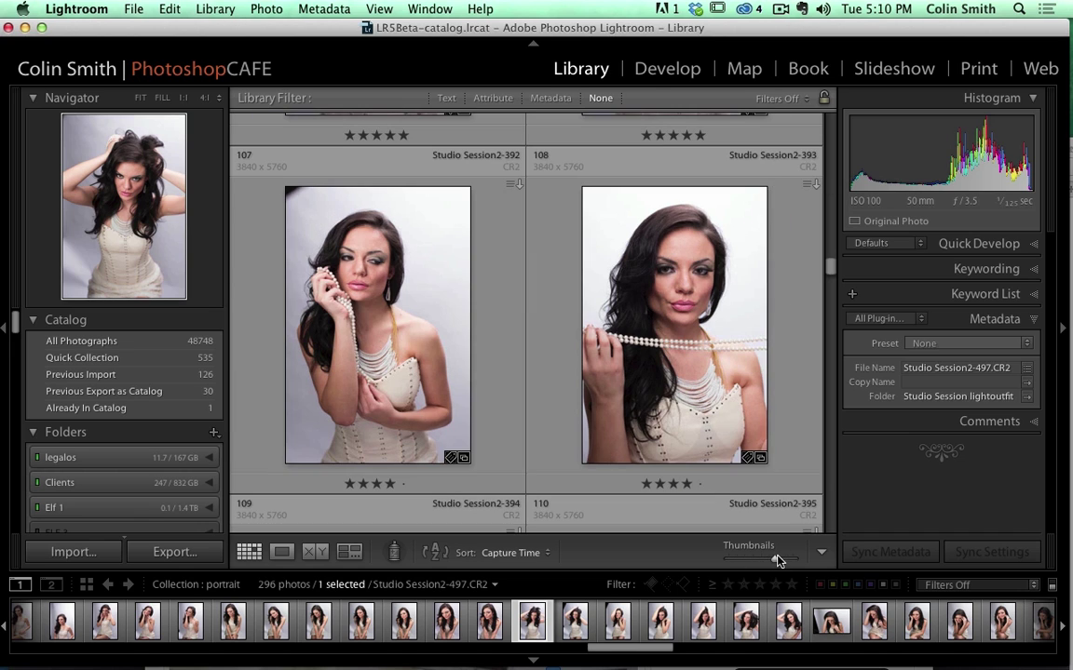
scroll(685, 405, "up", 3)
scroll(684, 405, "up", 20)
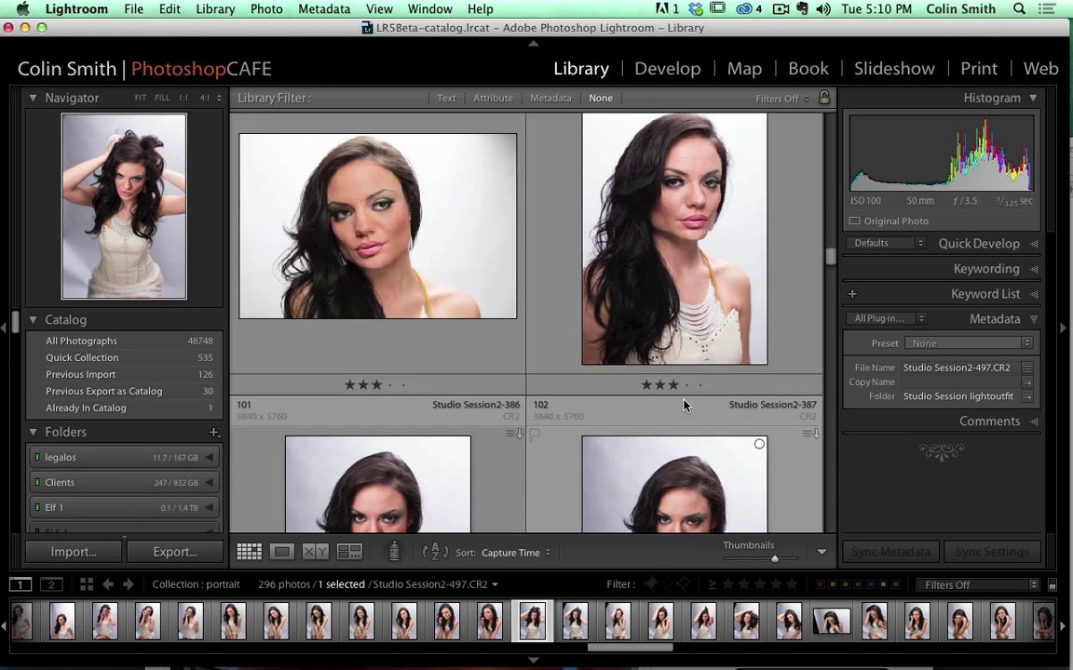
scroll(685, 405, "up", 6)
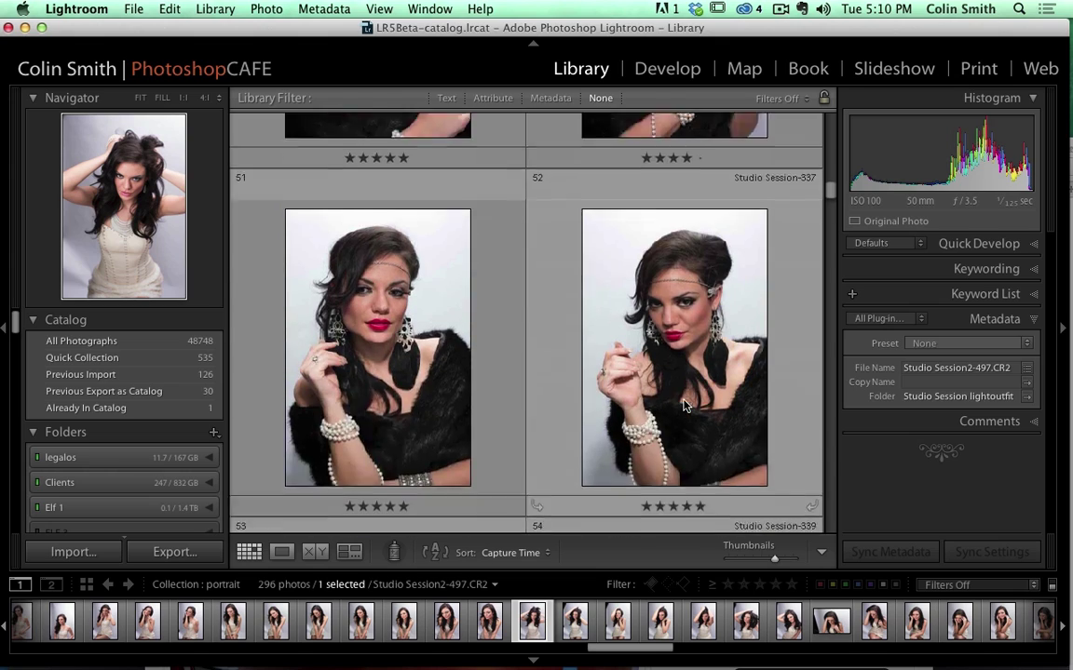
- Browse the photos with the thumbnails enlarged to one per row, and reduce the thumbnails to three per row
left_click_drag(762, 558, 791, 559)
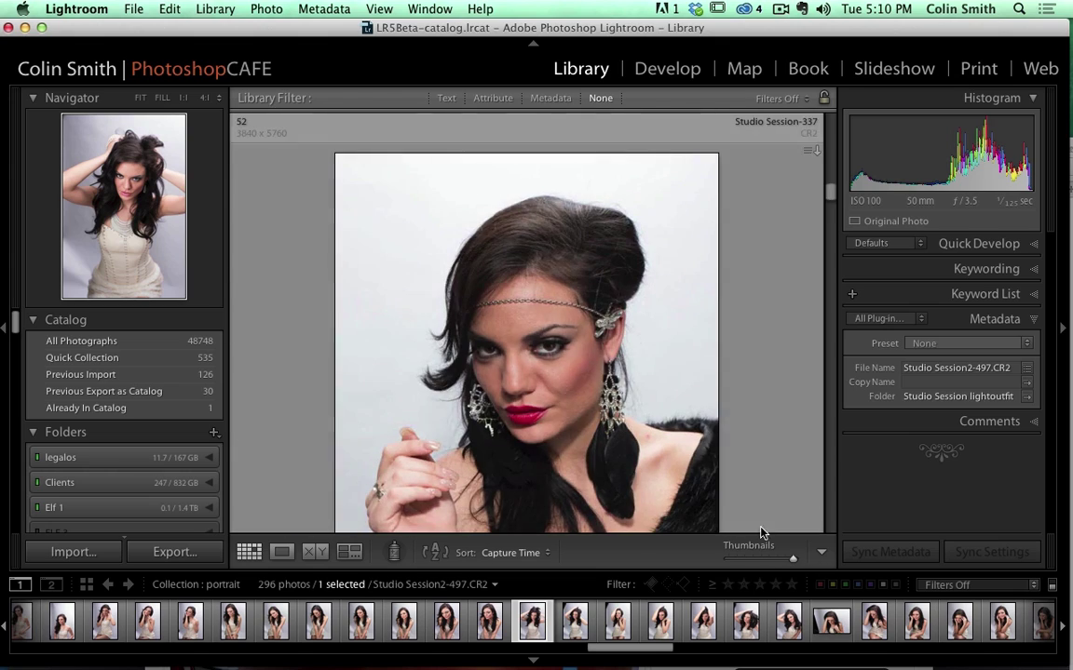
scroll(743, 407, "up", 10)
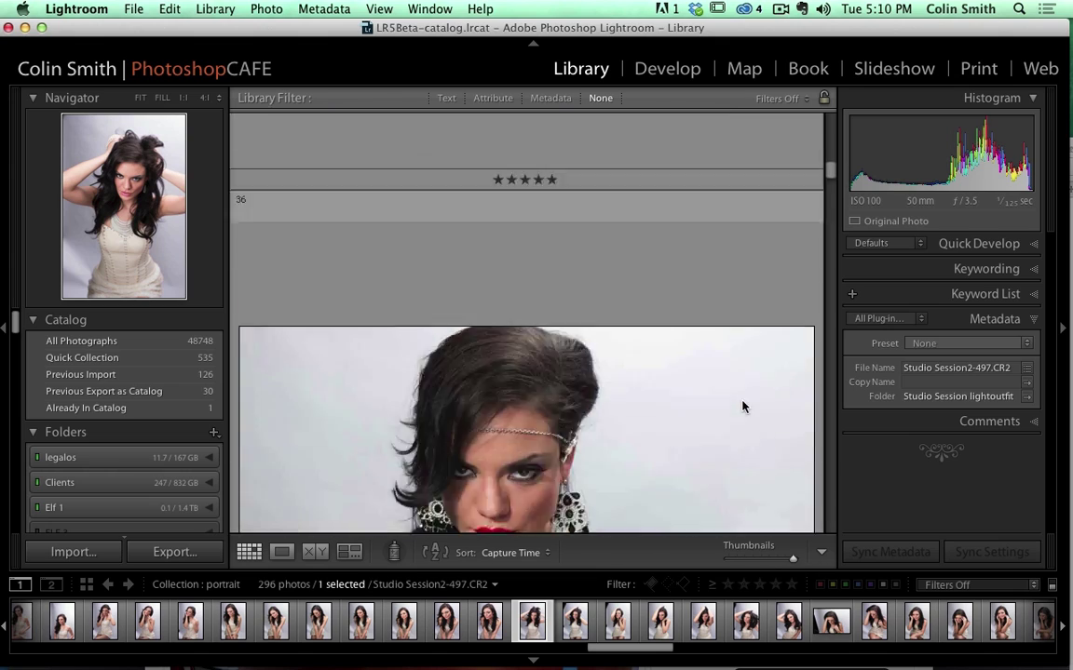
scroll(743, 407, "down", 15)
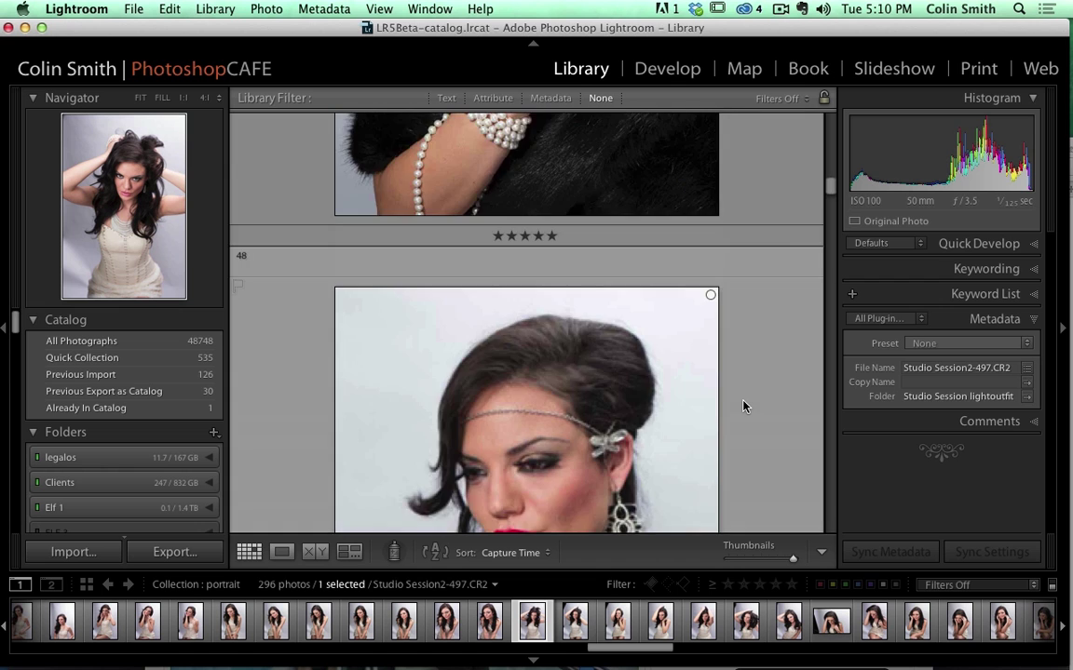
scroll(743, 407, "down", 15)
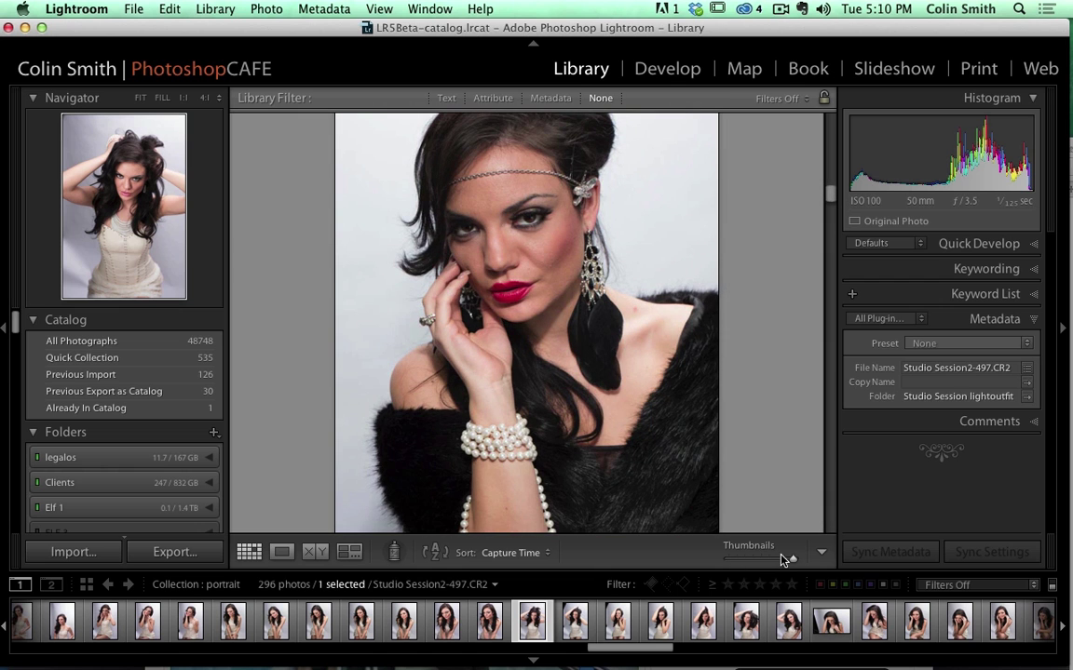
left_click_drag(789, 559, 755, 559)
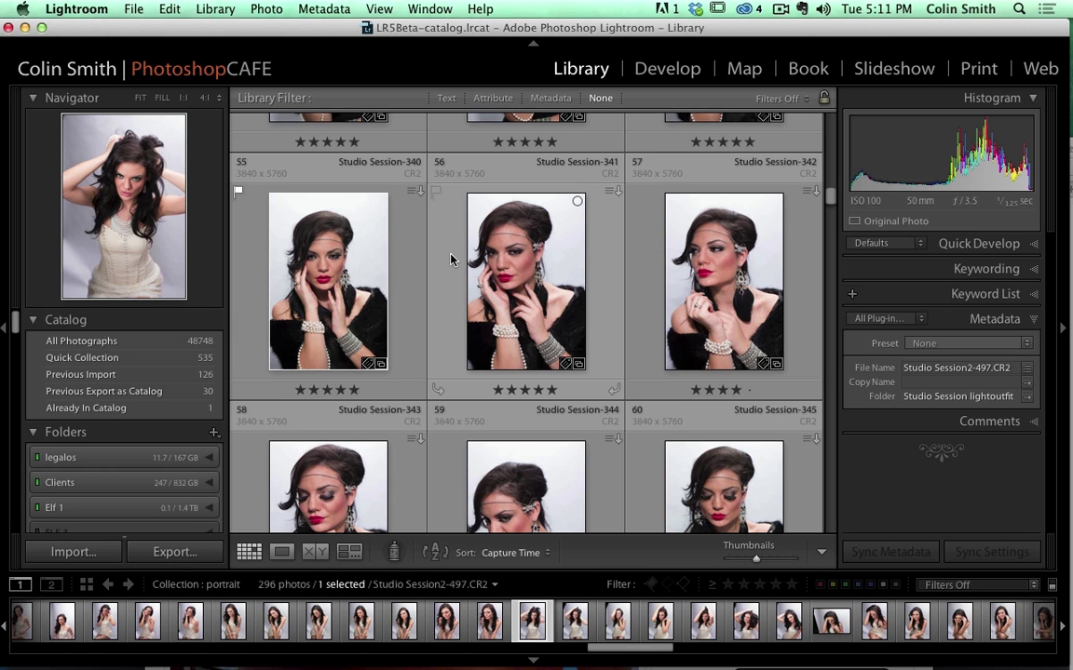
- Collapse the Gandolf drive in the folder list and look over the listed collections and drives
scroll(200, 417, "down", 5)
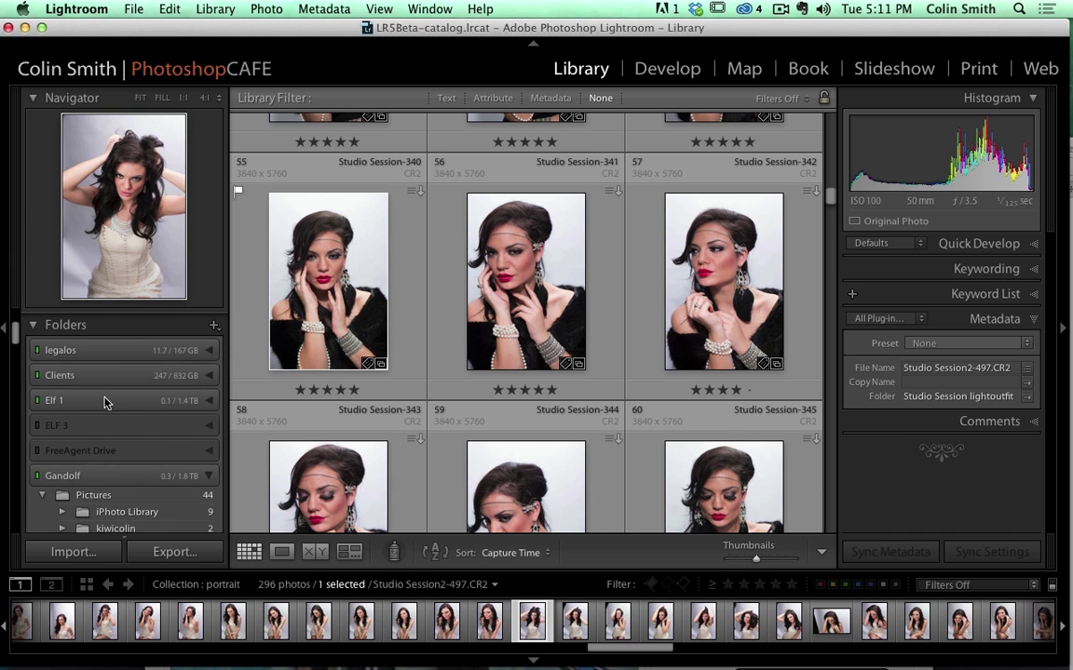
left_click(211, 478)
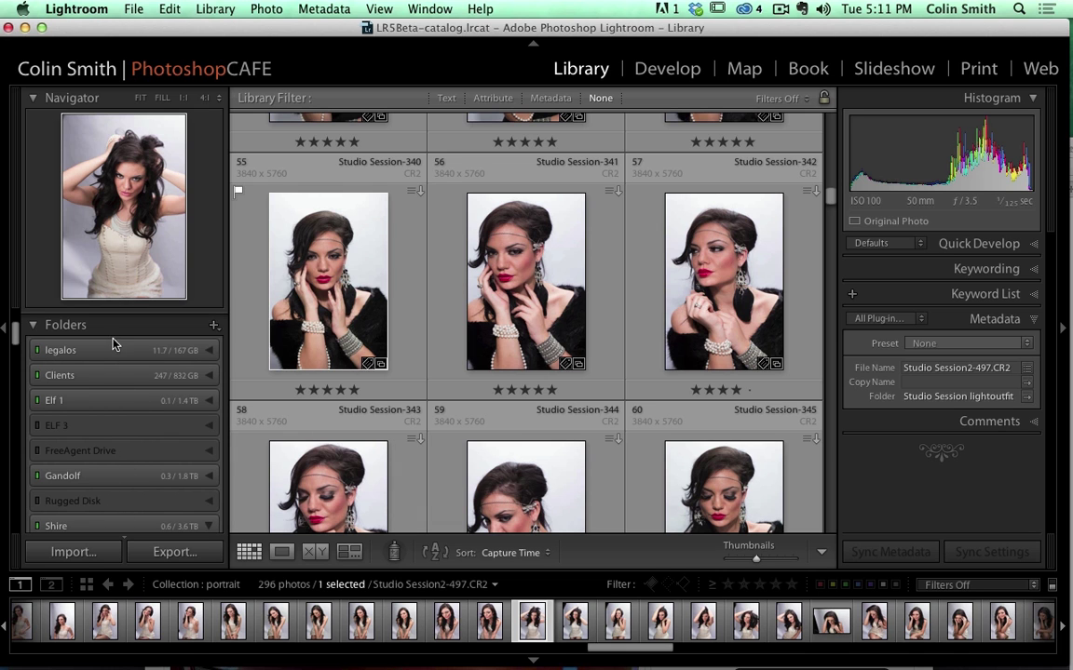
scroll(142, 414, "down", 10)
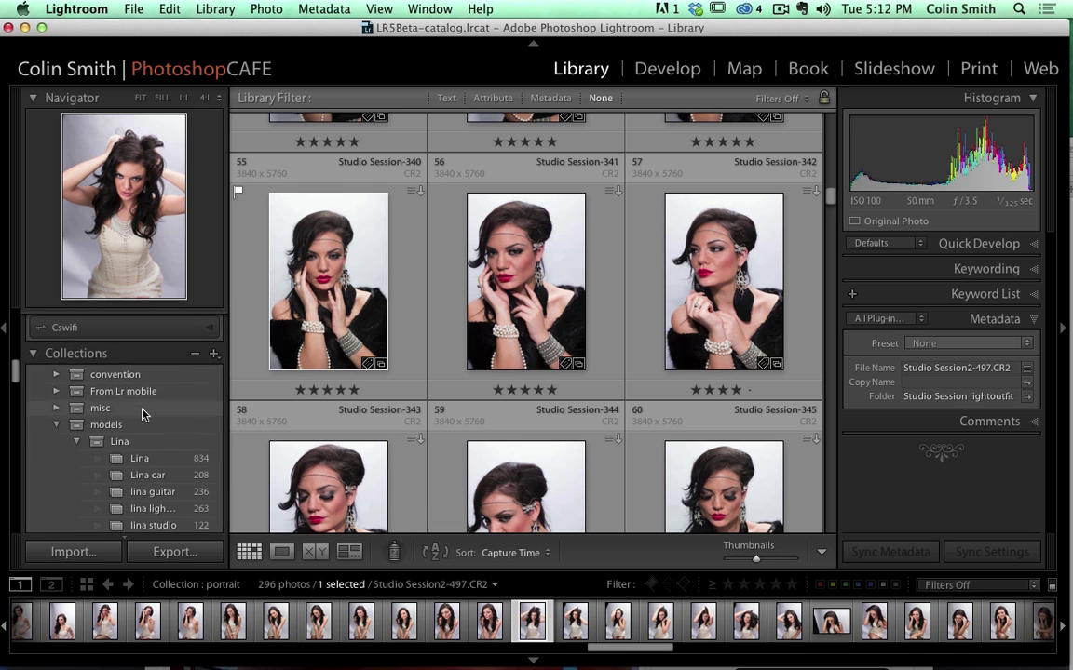
scroll(143, 414, "up", 10)
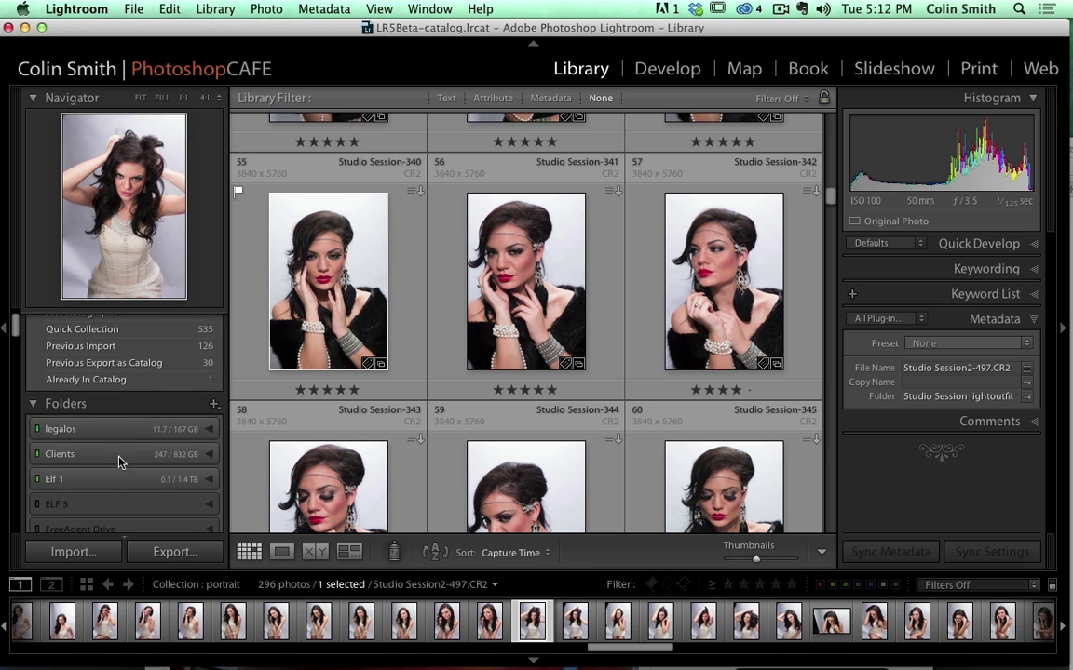
scroll(112, 456, "down", 2)
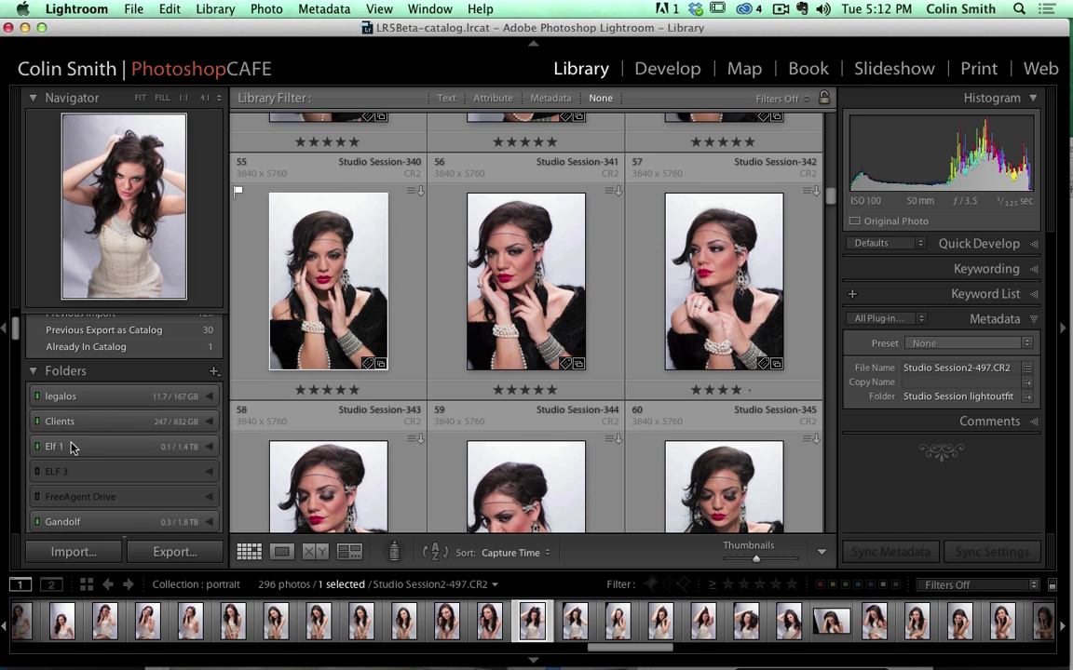
scroll(98, 438, "down", 3)
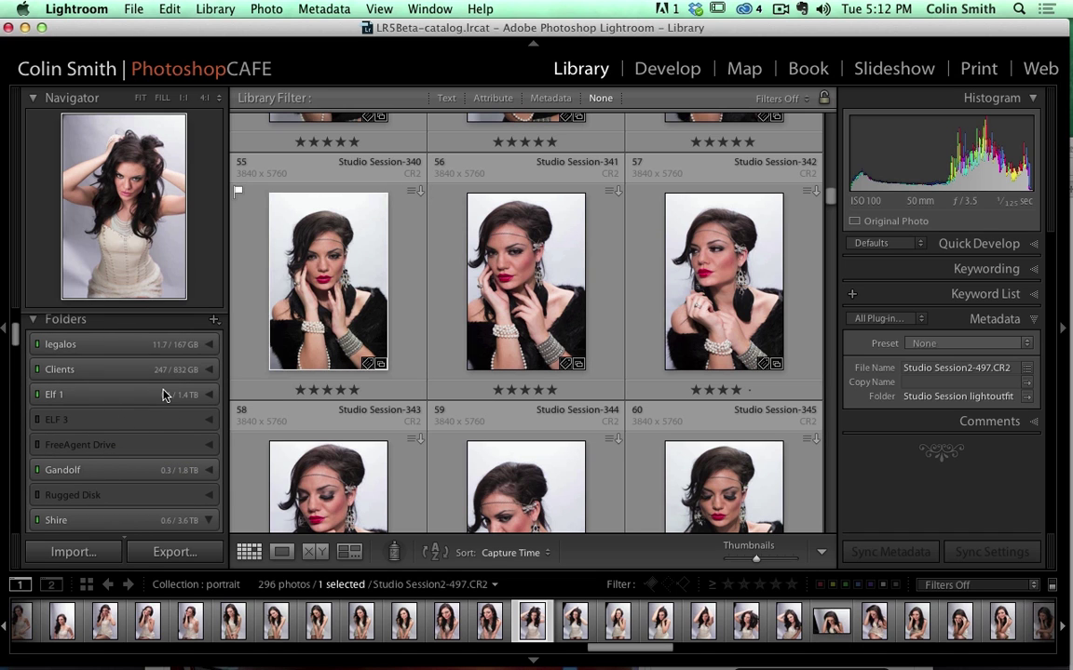
- Expand the photos folder on the Shire drive and look through its subfolders
scroll(158, 433, "down", 5)
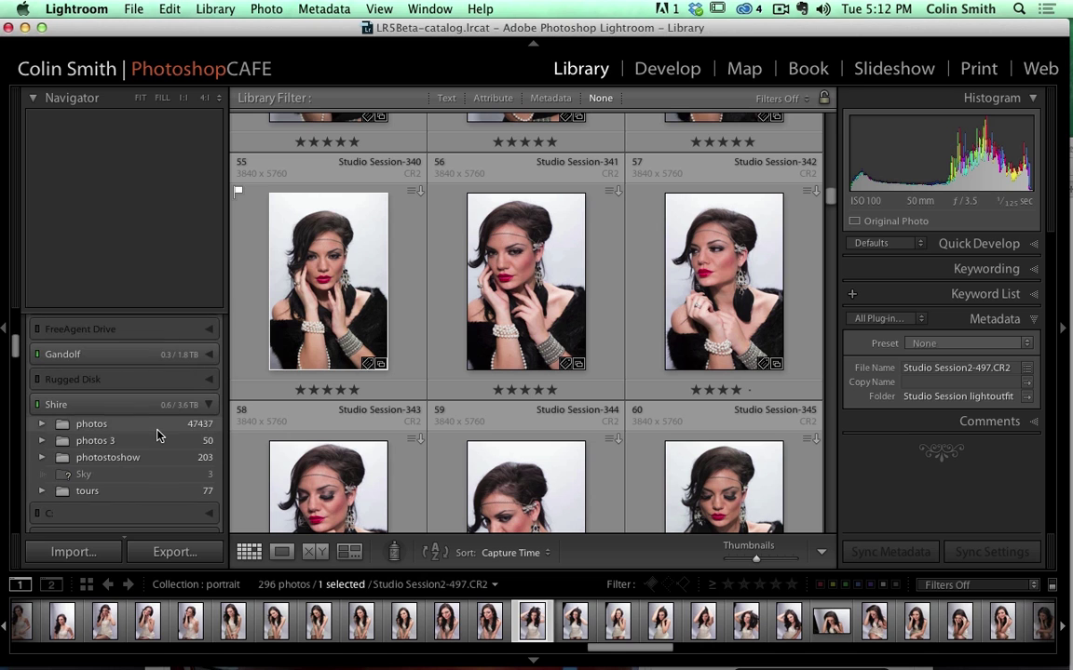
left_click(44, 426)
scroll(119, 332, "down", 1)
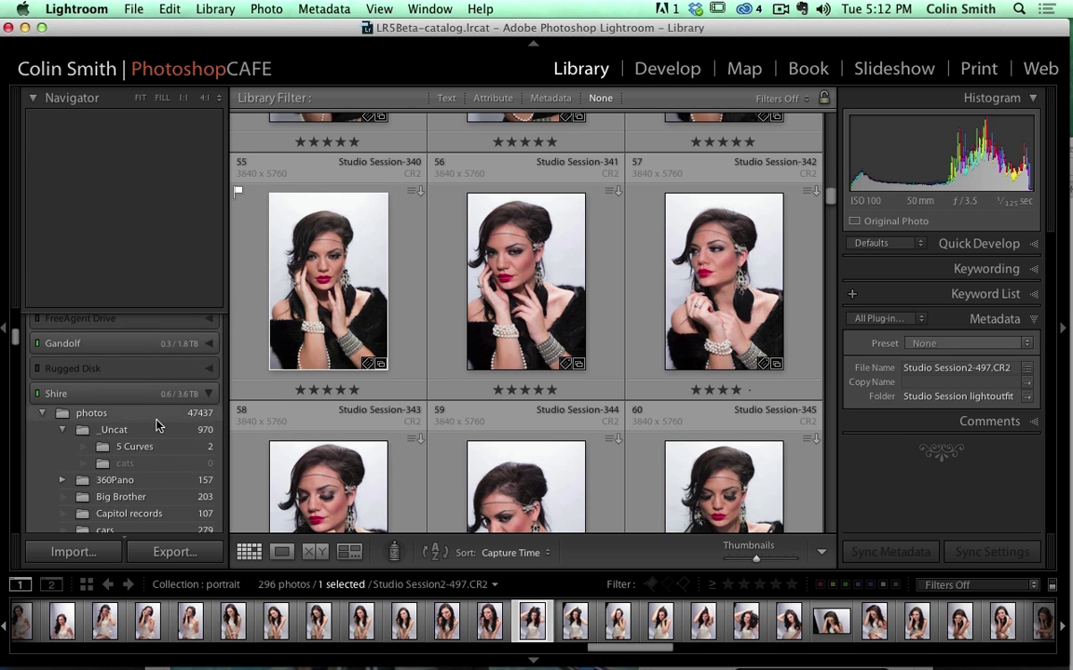
scroll(156, 425, "down", 10)
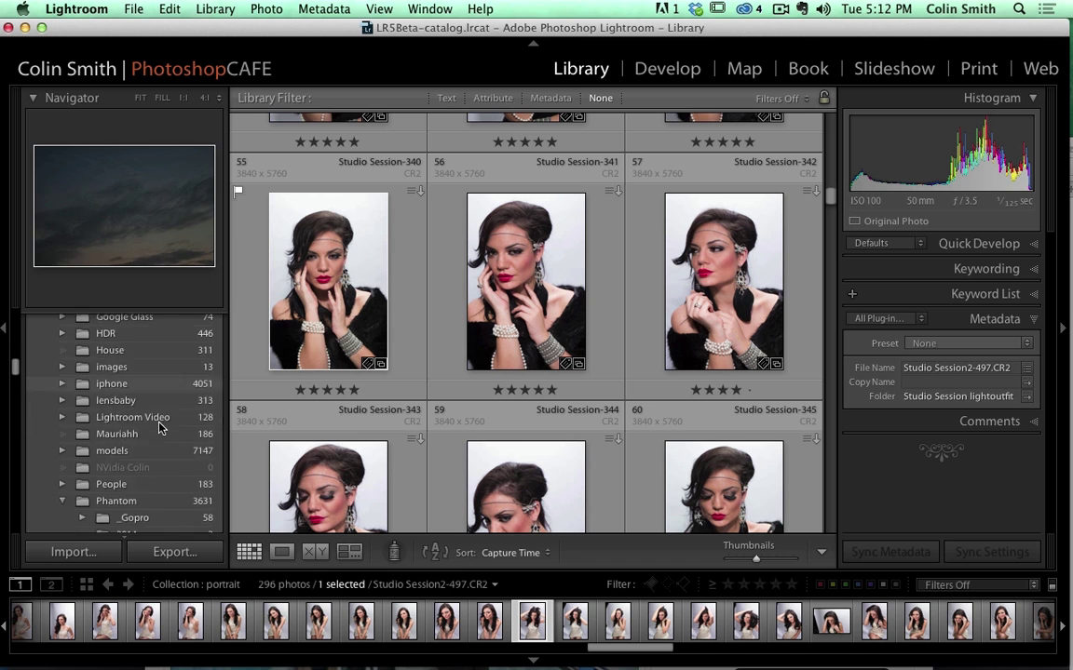
scroll(159, 429, "down", 15)
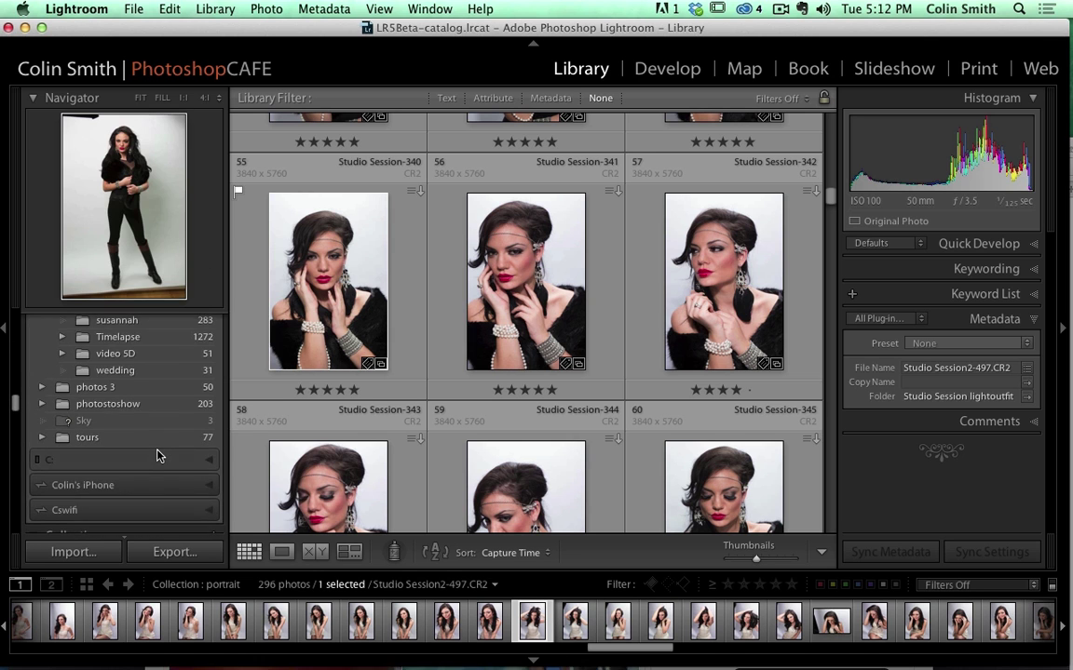
scroll(157, 456, "up", 10)
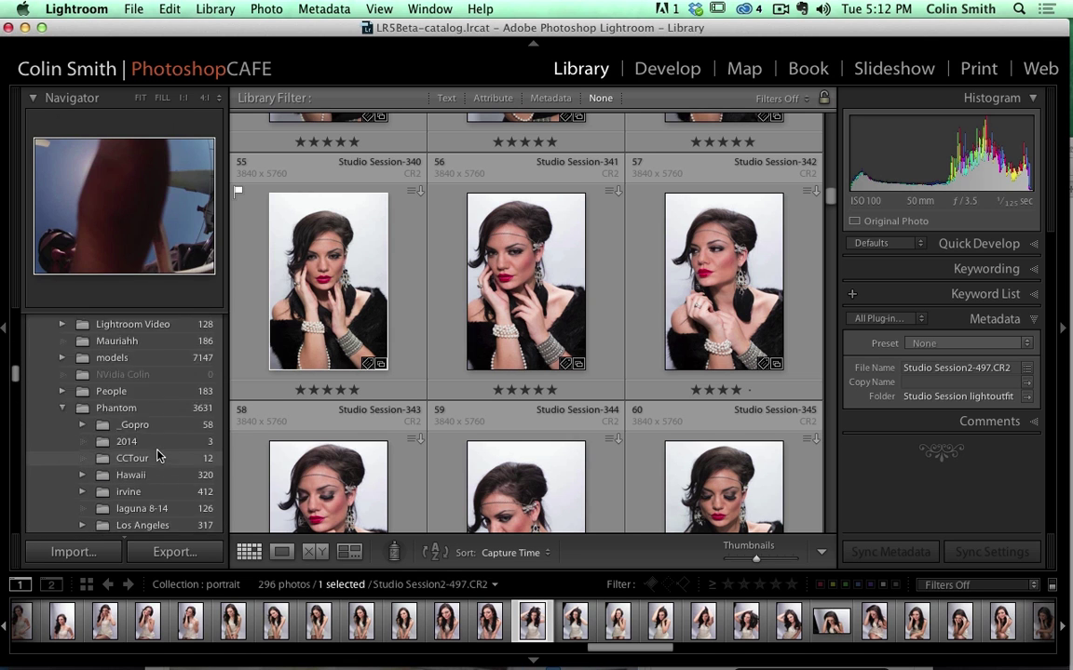
scroll(150, 372, "up", 3)
scroll(130, 320, "up", 6)
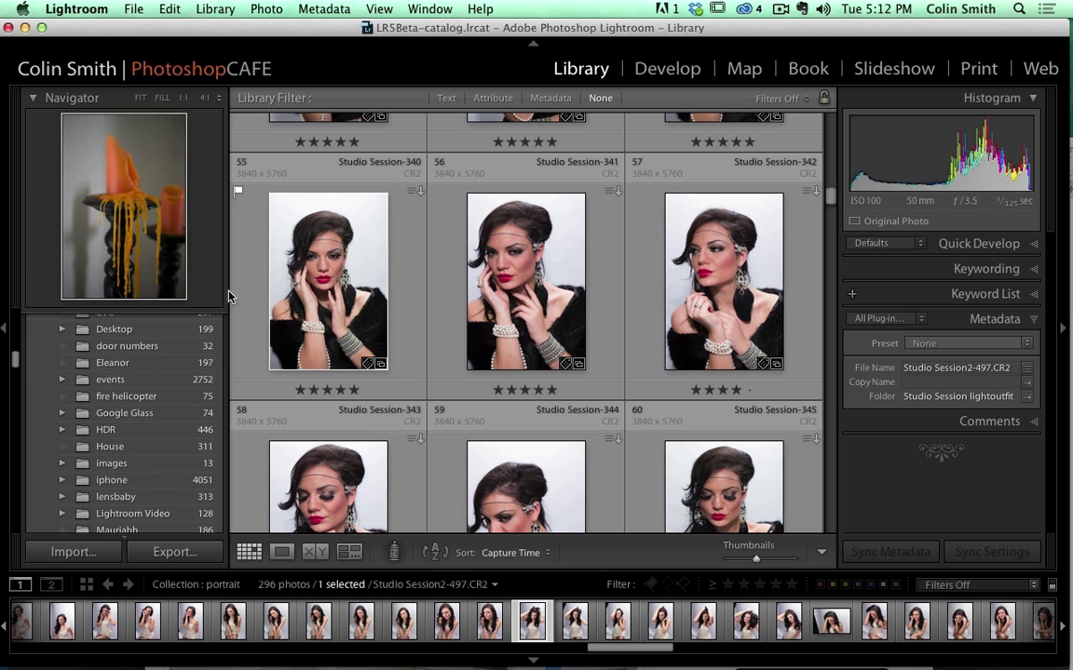
scroll(149, 376, "up", 8)
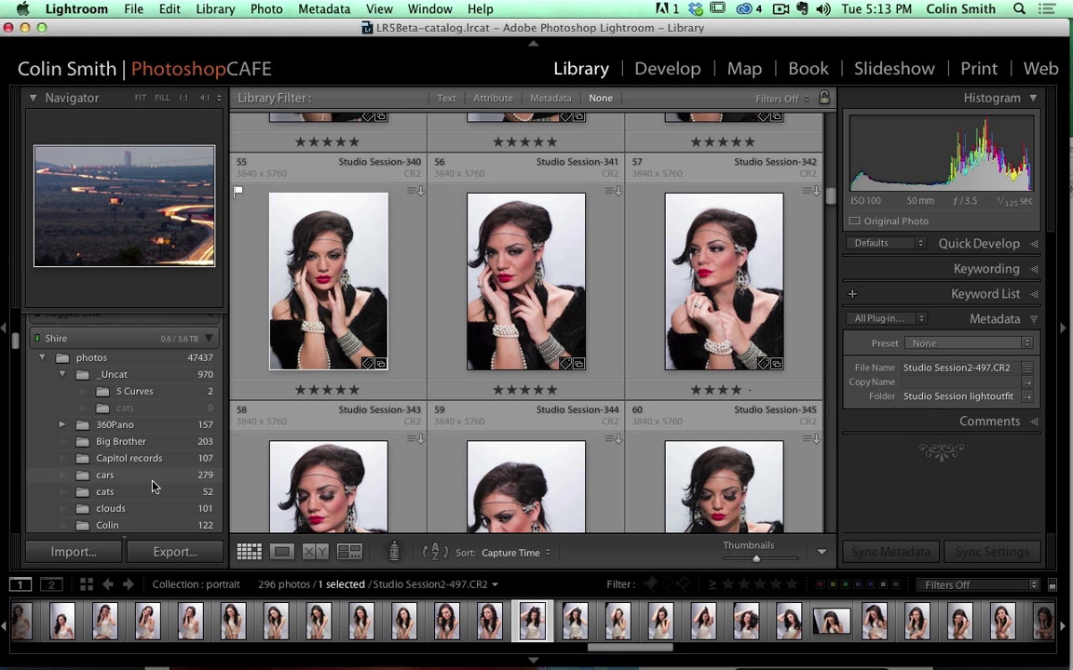
- Open the HDR folder inside the photos folder on the Shire drive and expand it to show its subfolders
scroll(154, 486, "up", 4)
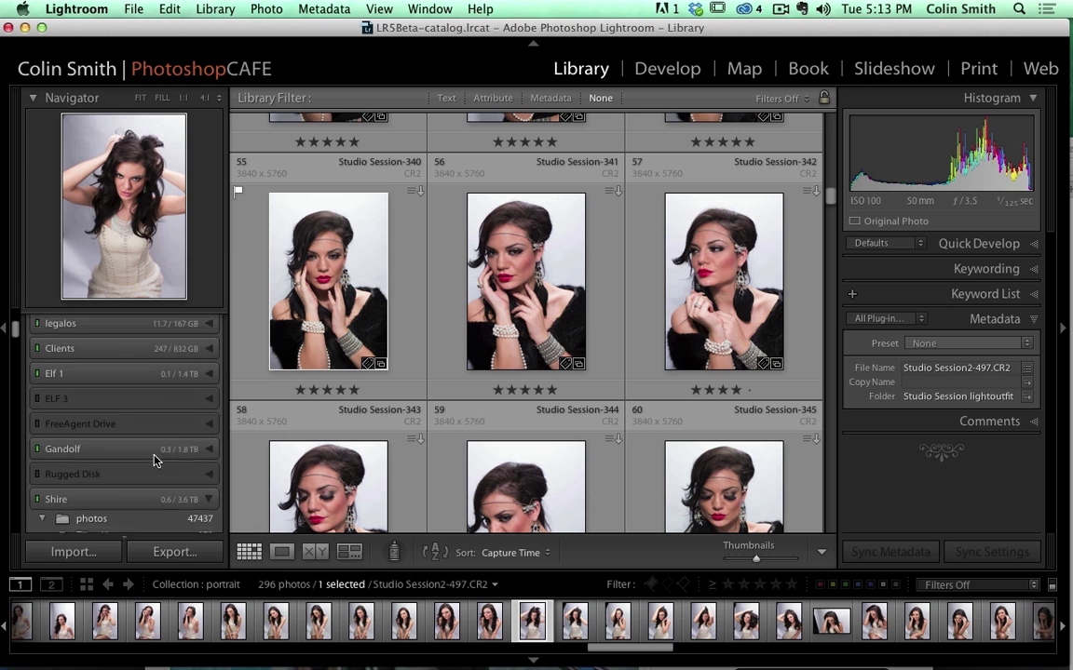
scroll(155, 456, "up", 5)
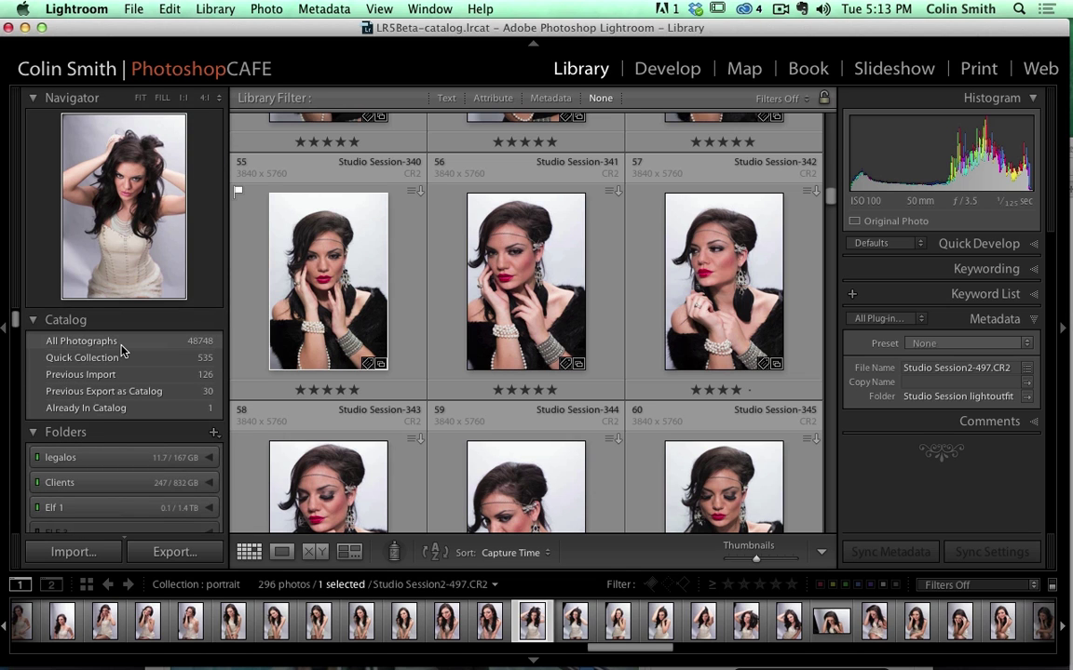
scroll(149, 390, "down", 8)
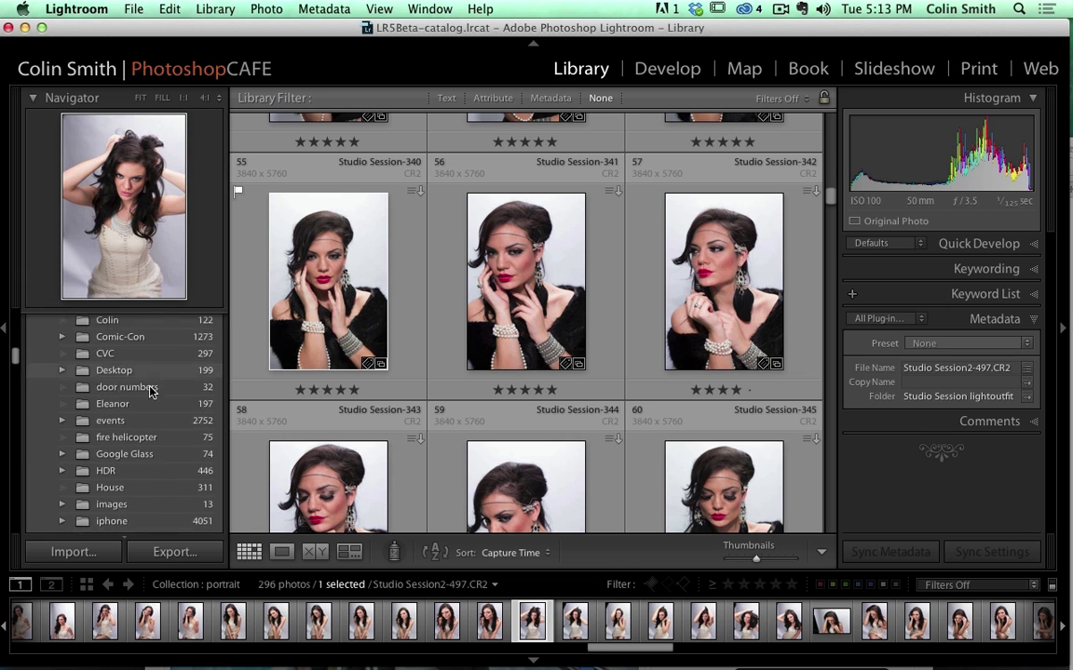
scroll(149, 396, "down", 1)
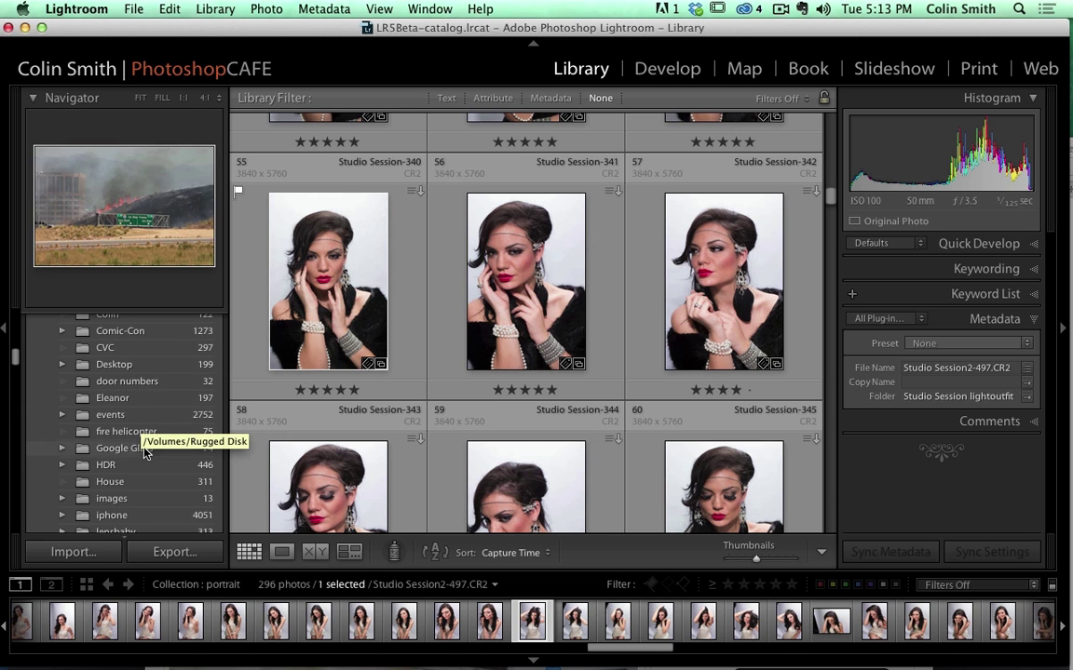
left_click(110, 464)
scroll(119, 475, "down", 2)
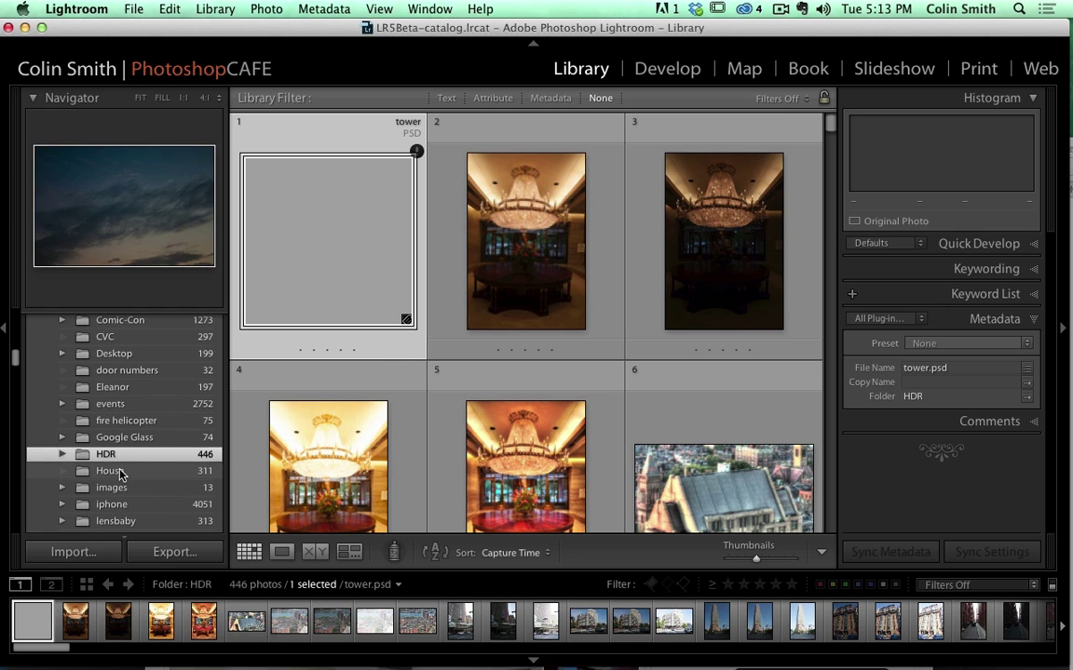
left_click(62, 448)
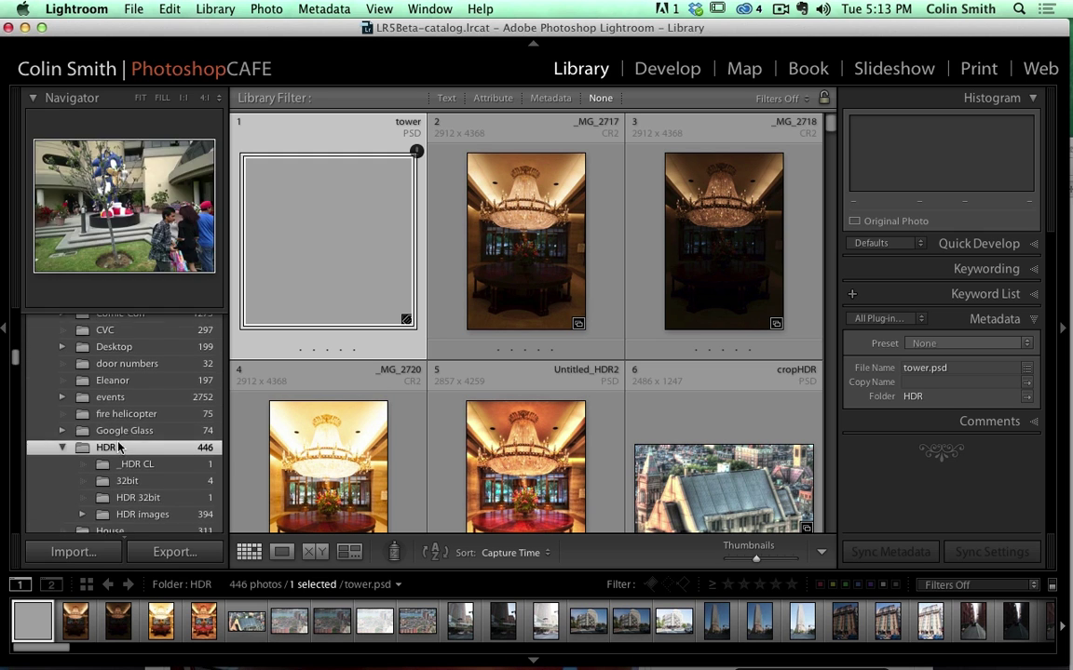
scroll(118, 447, "down", 3)
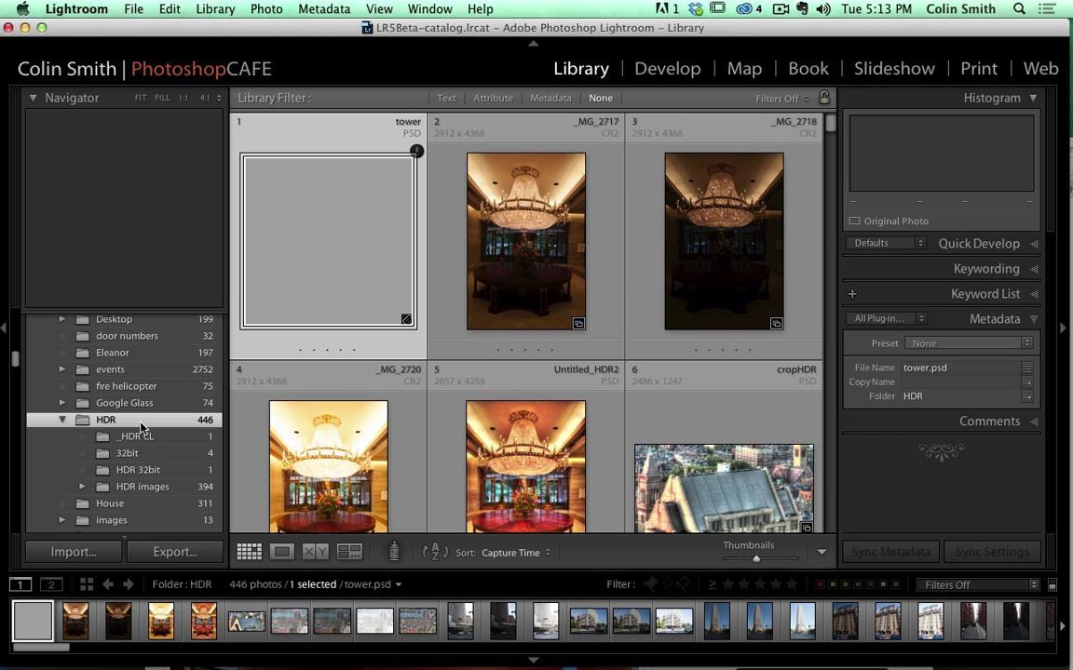
scroll(140, 424, "up", 1)
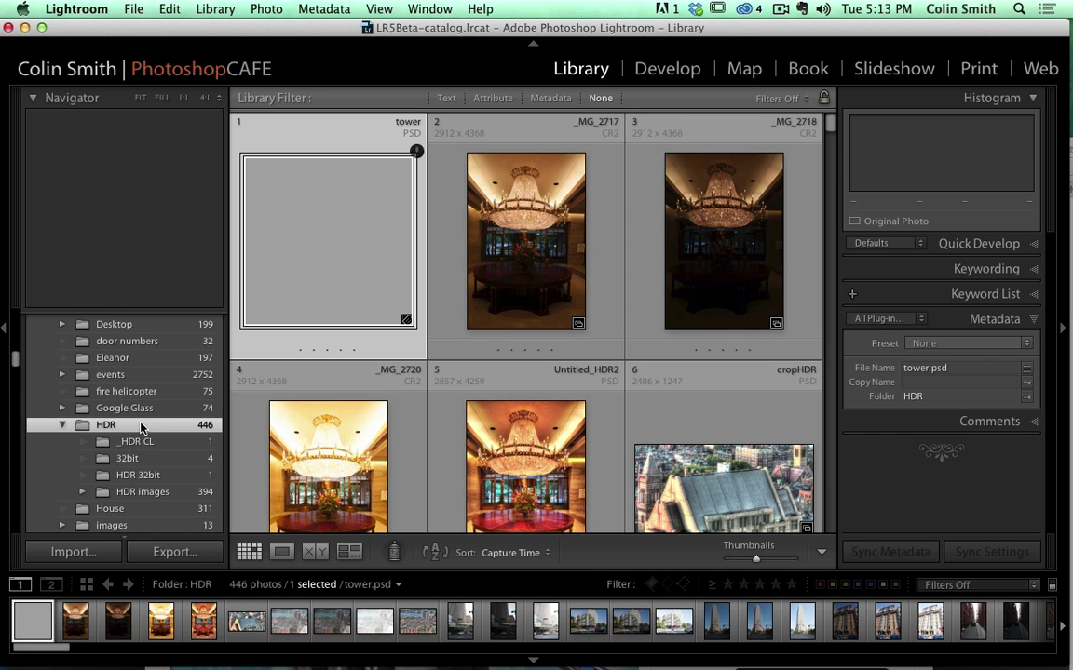
- Look over the catalog entries, the listed drives and the subfolders of the photos folder
scroll(139, 427, "up", 10)
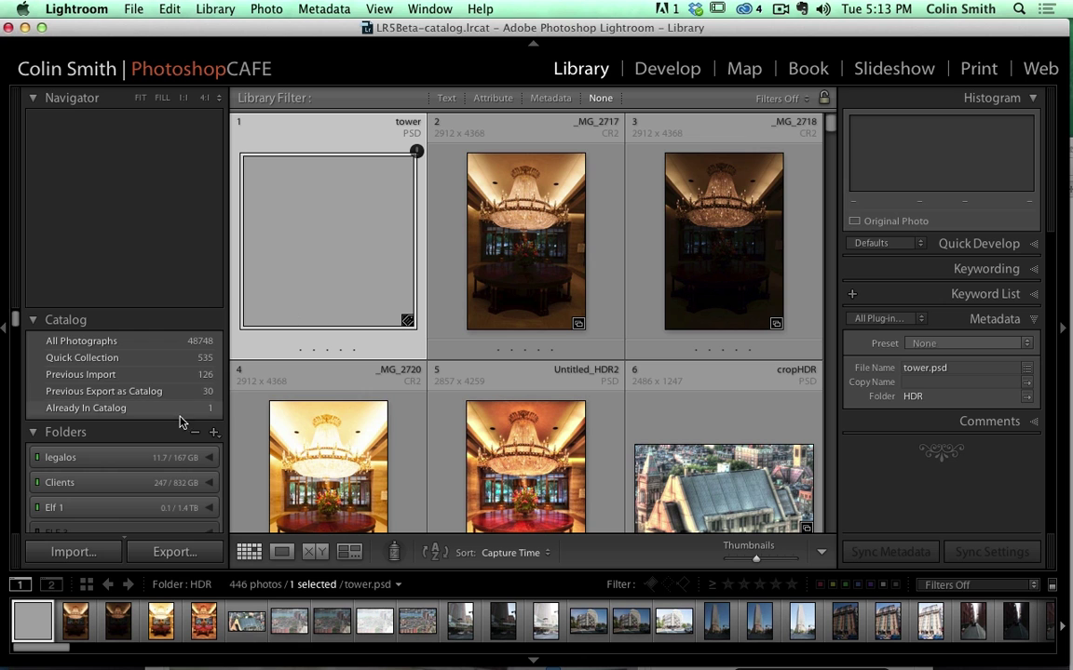
scroll(185, 438, "down", 6)
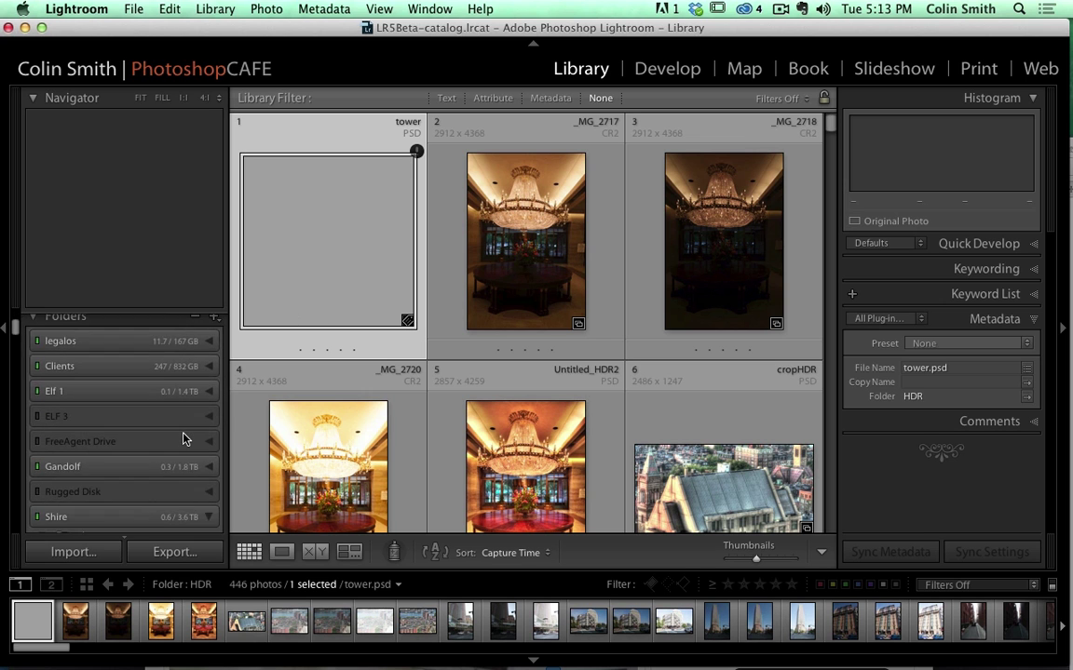
scroll(183, 437, "down", 3)
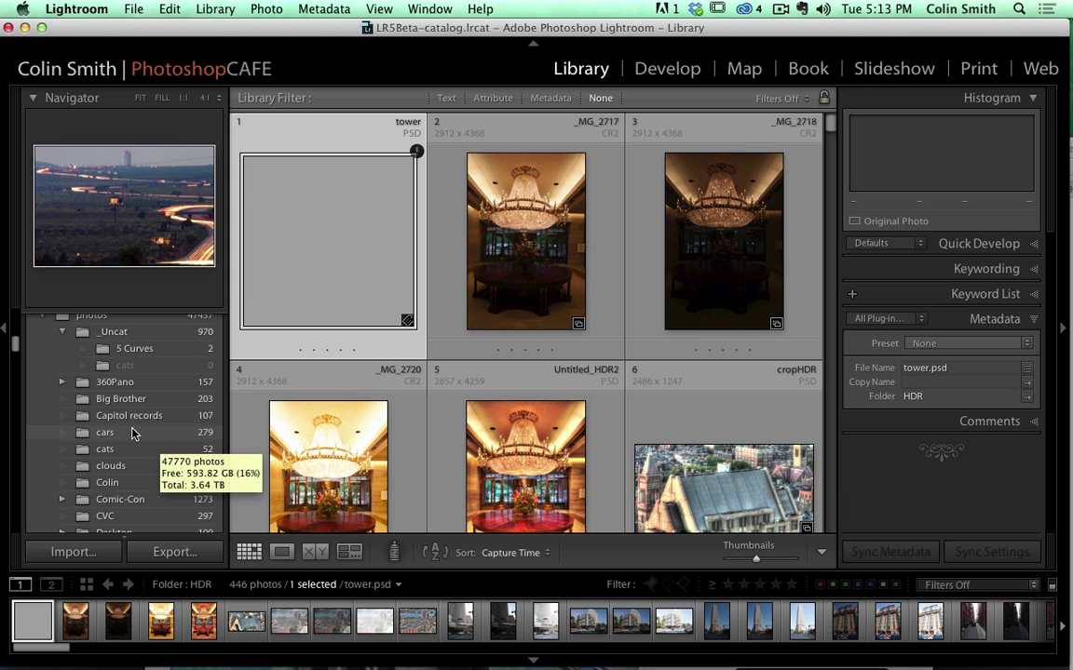
scroll(115, 378, "up", 2)
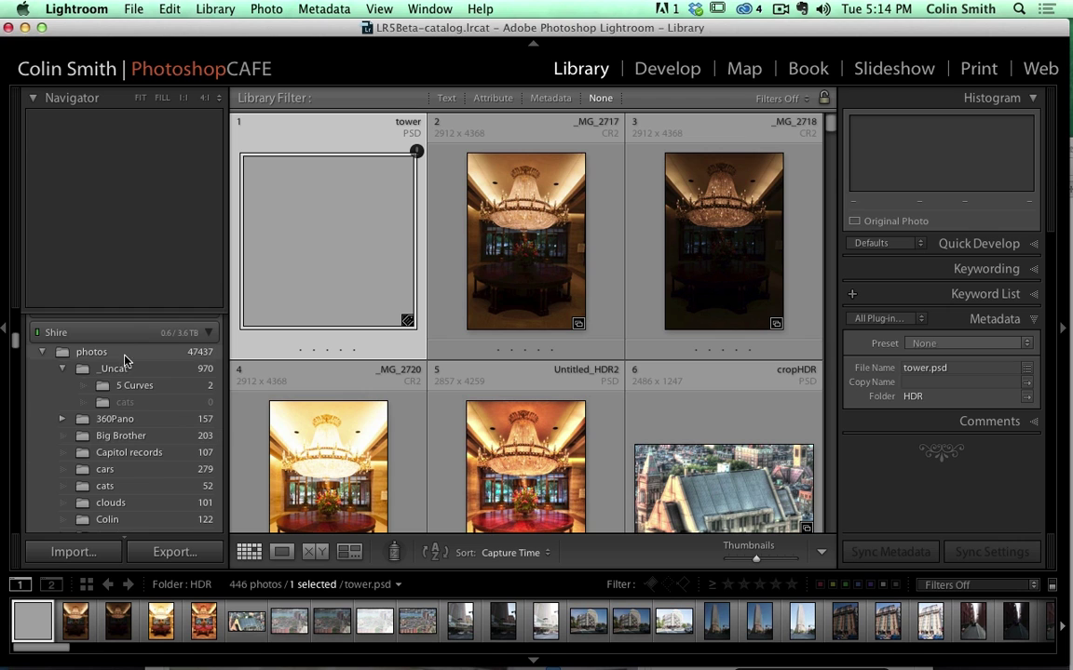
scroll(117, 397, "down", 2)
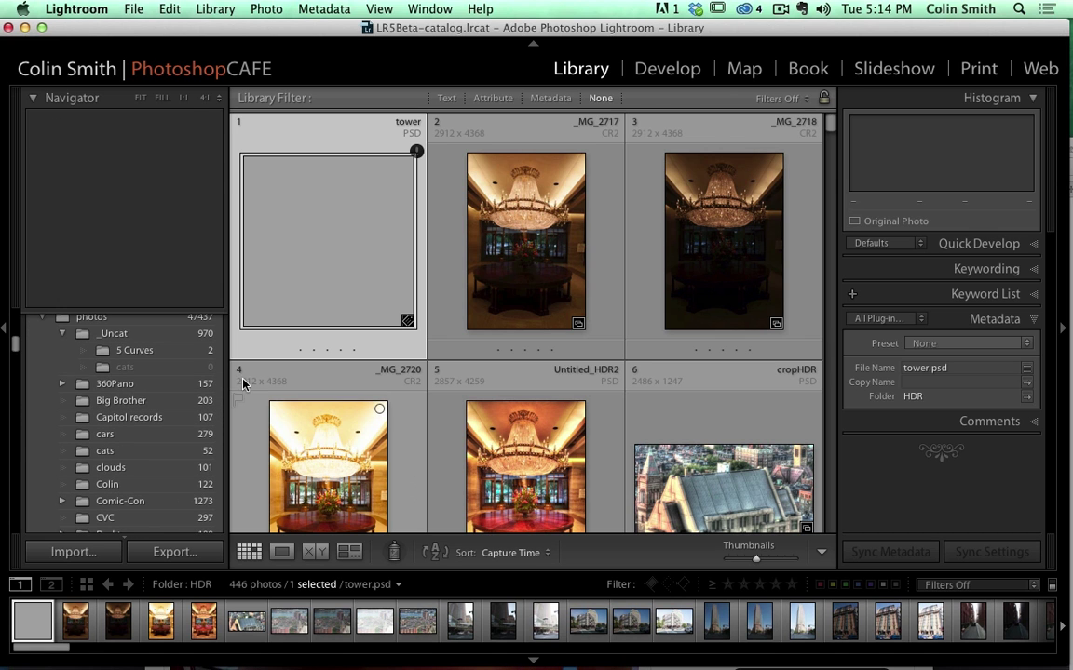
scroll(212, 391, "down", 15)
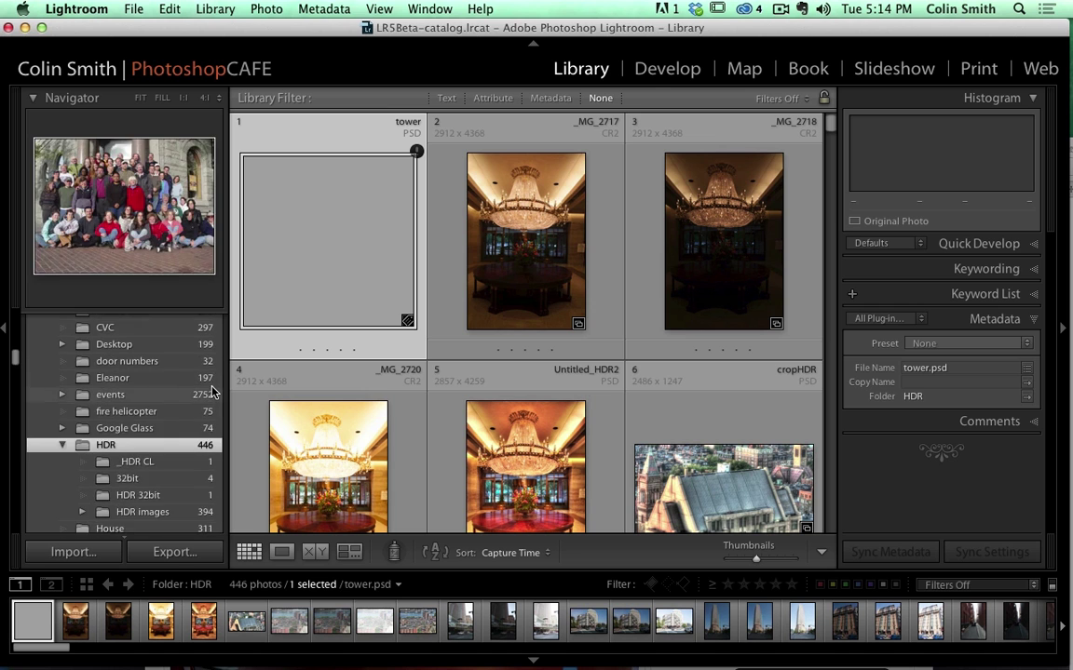
- Open the models collection set and browse through its photos in the grid
scroll(213, 391, "down", 10)
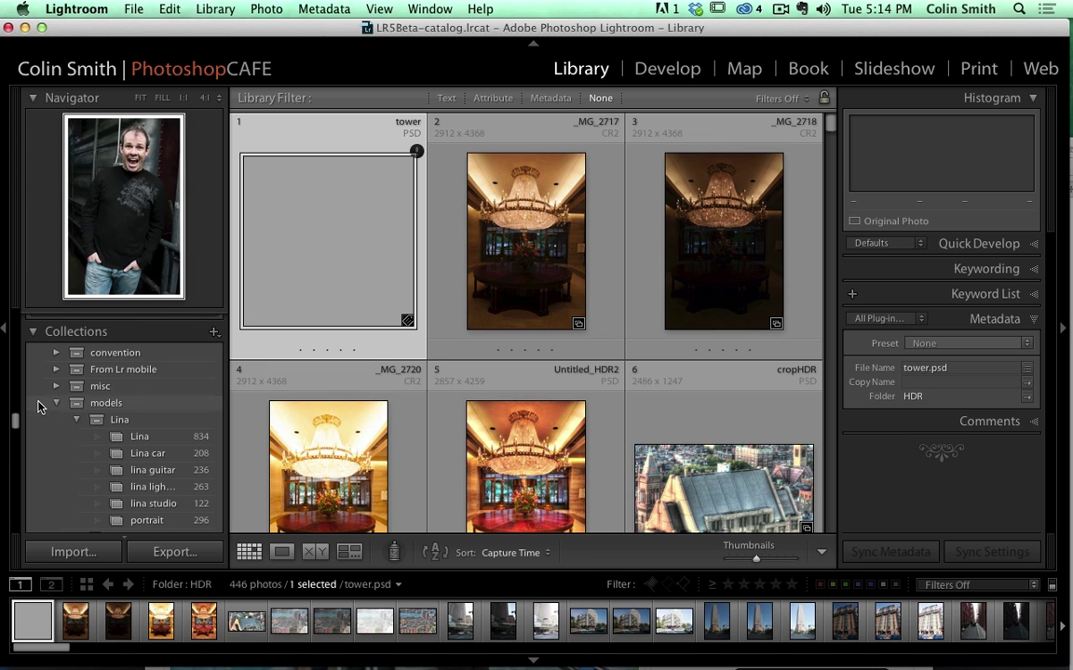
left_click(93, 407)
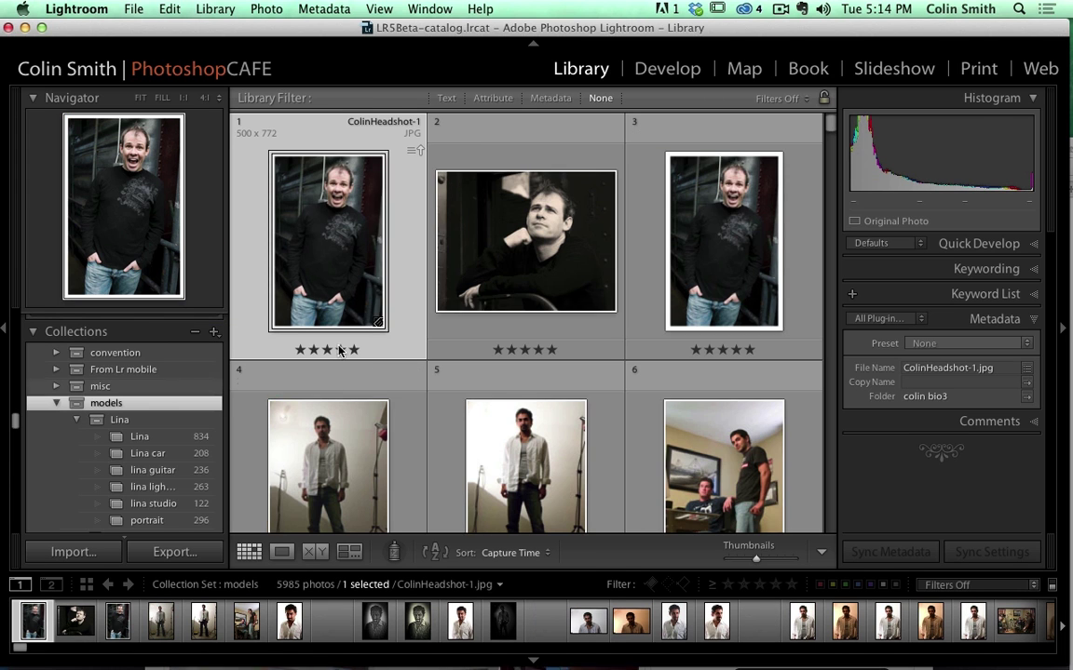
scroll(781, 203, "down", 10)
scroll(780, 203, "down", 20)
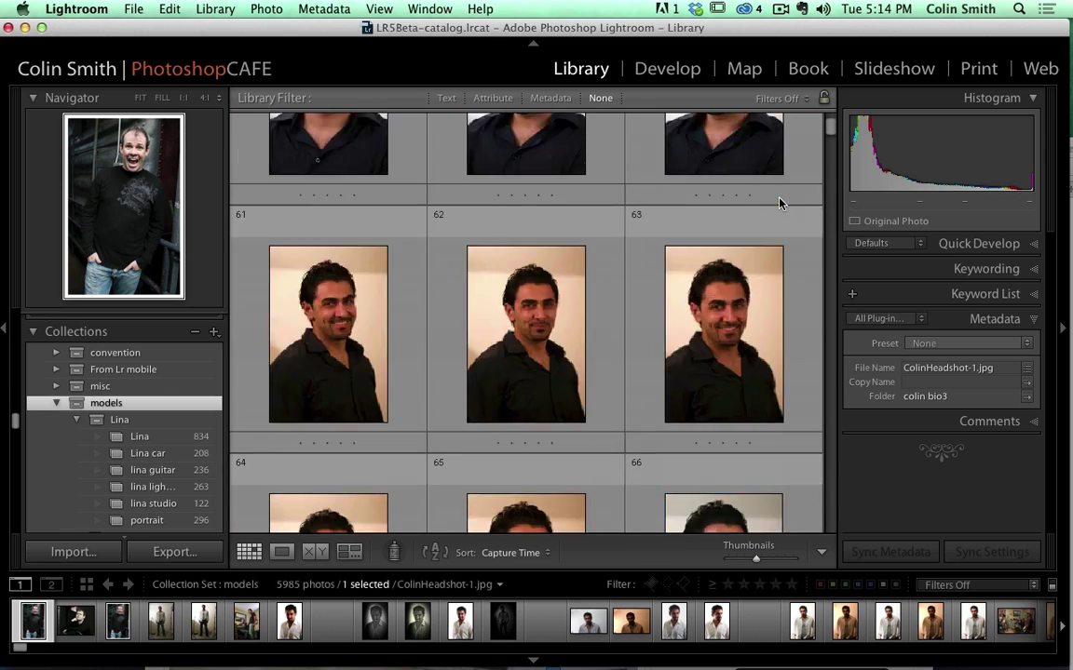
scroll(550, 352, "down", 20)
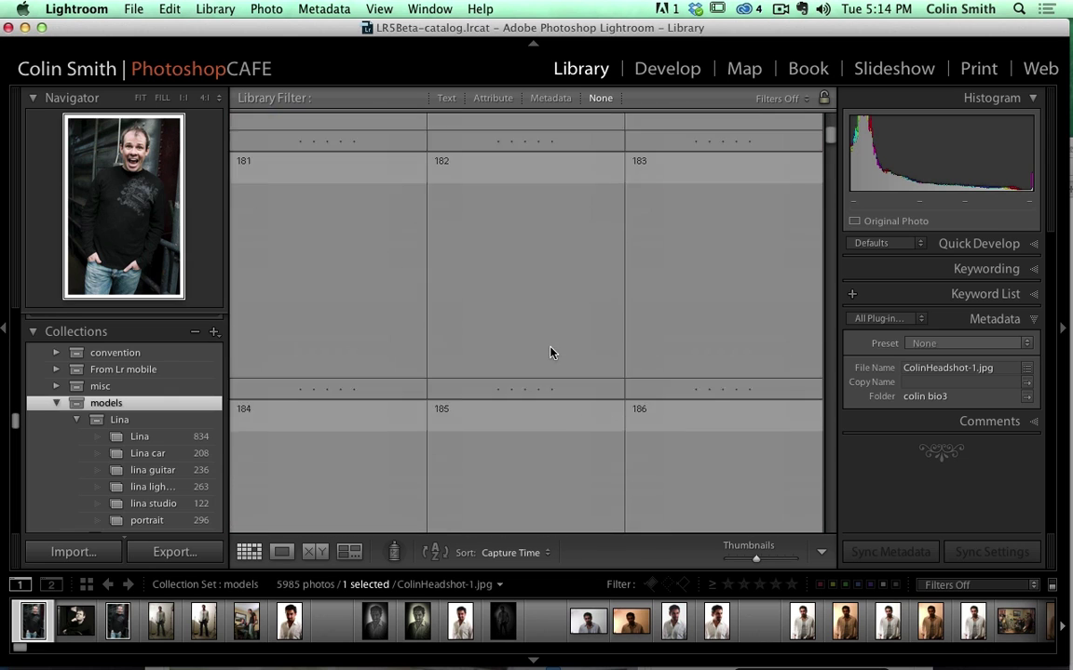
scroll(549, 352, "down", 20)
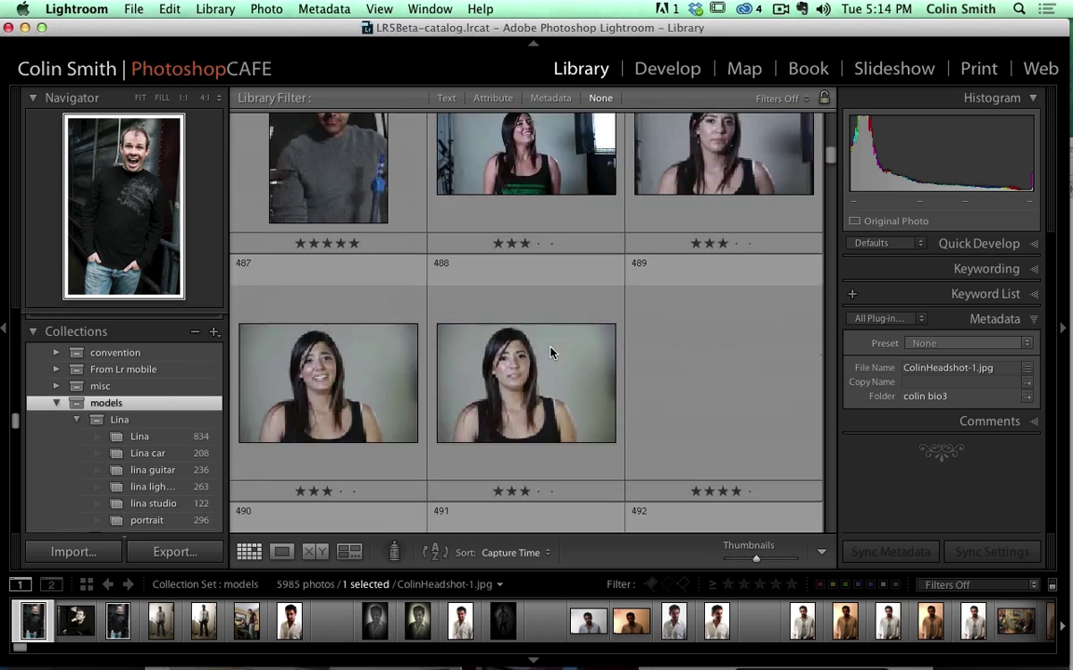
scroll(549, 352, "down", 2)
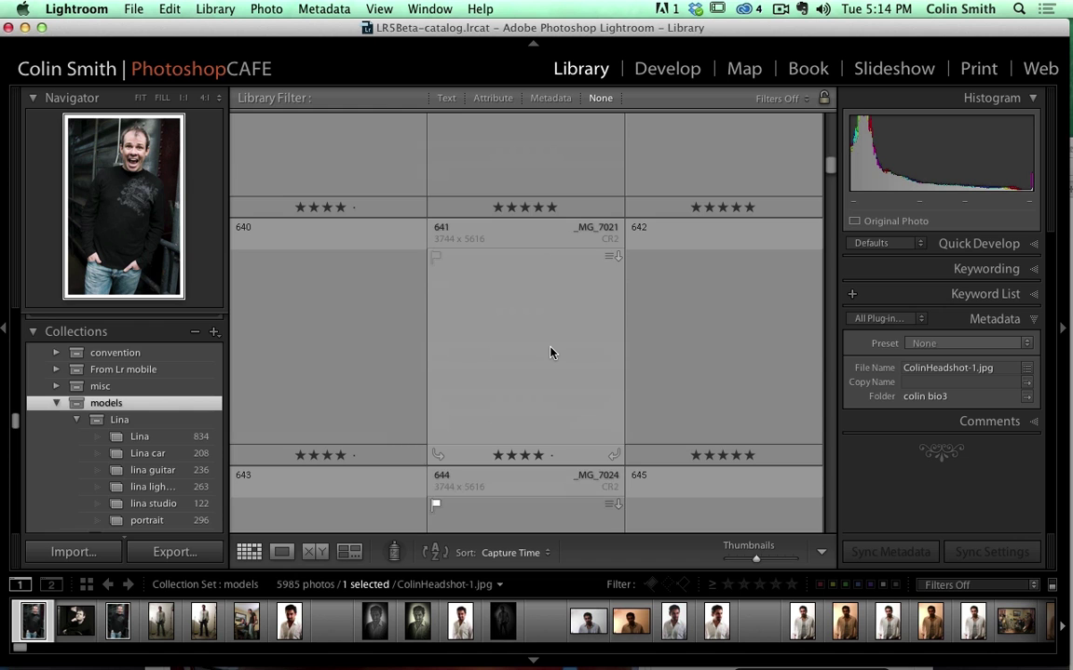
scroll(550, 352, "up", 5)
scroll(549, 352, "down", 20)
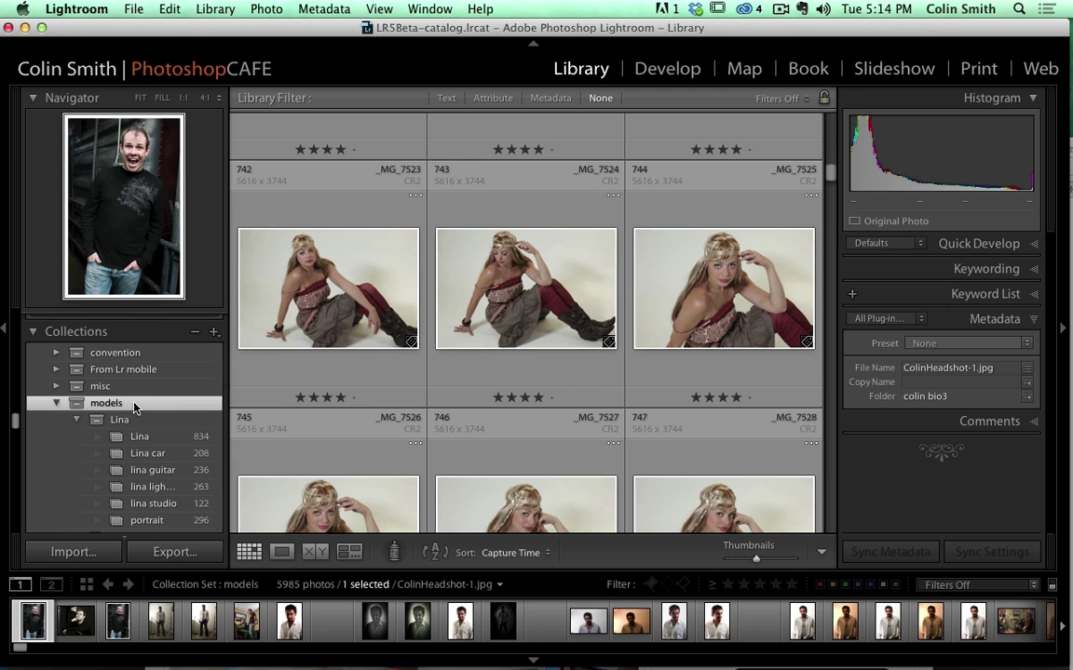
- Show the options for creating and sorting collections, close them, and select photo _MG_7523 in the grid
left_click(214, 332)
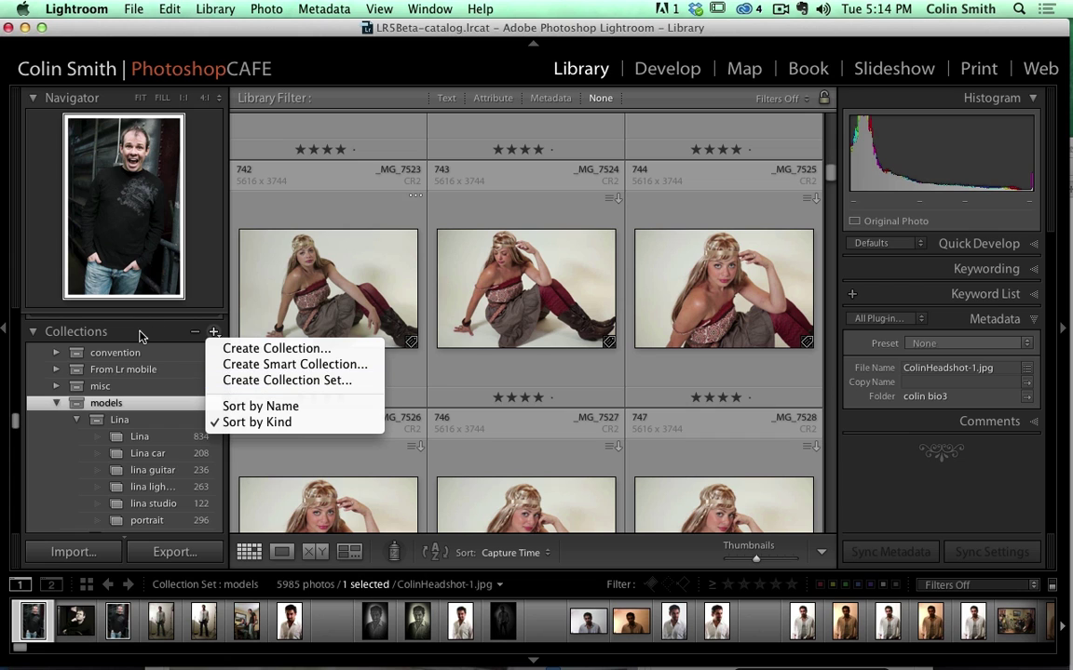
left_click(430, 241)
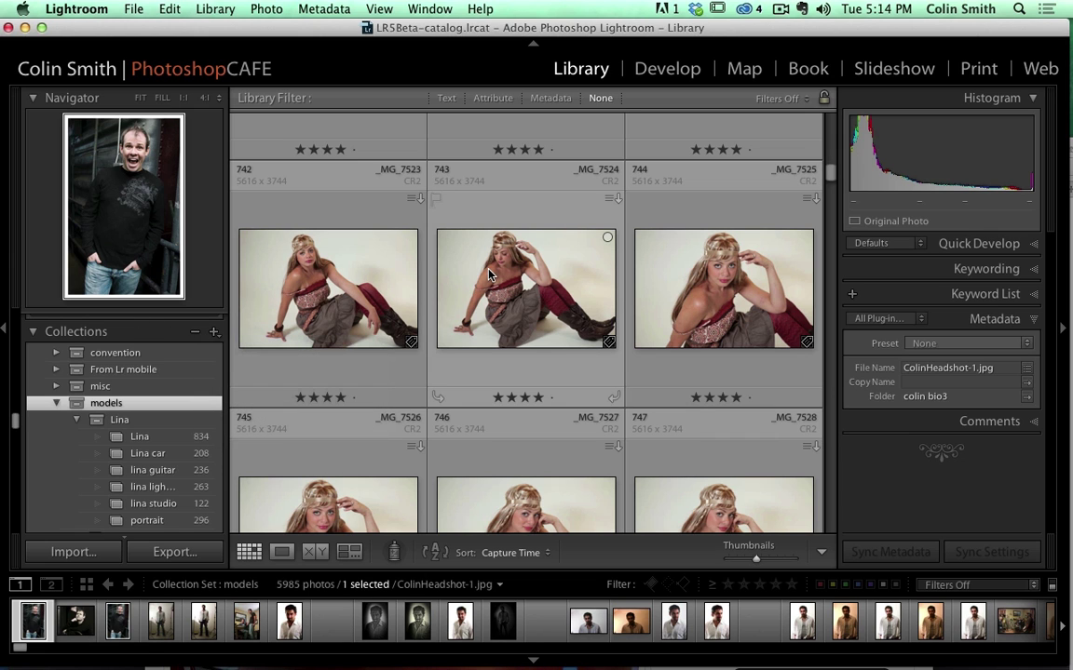
left_click(489, 275)
left_click(375, 274)
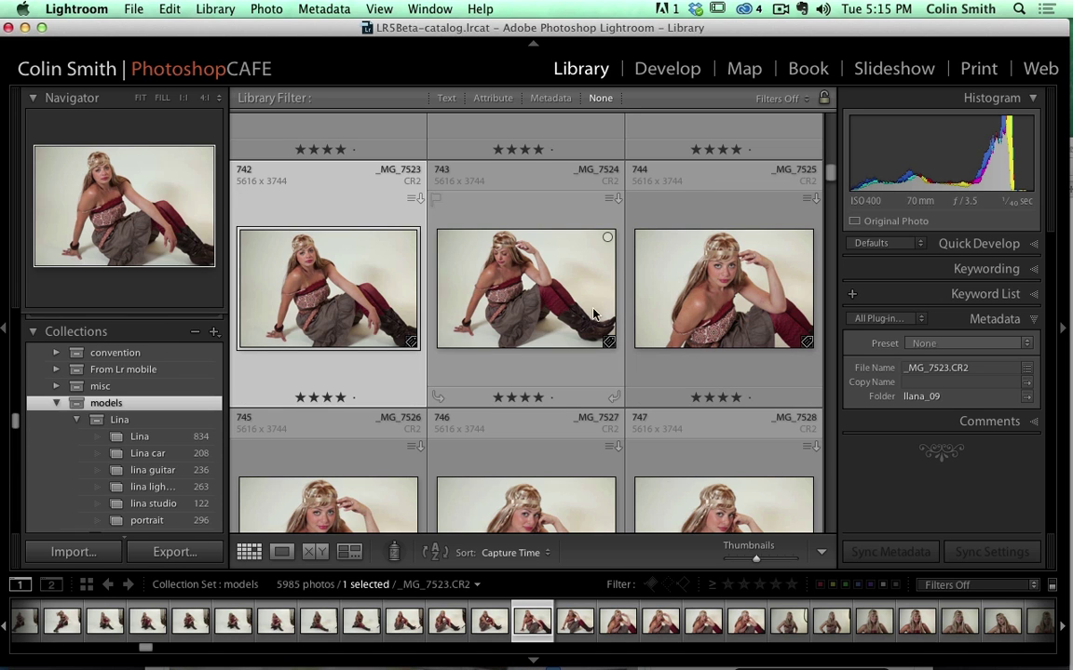
scroll(634, 316, "down", 1)
scroll(634, 318, "down", 15)
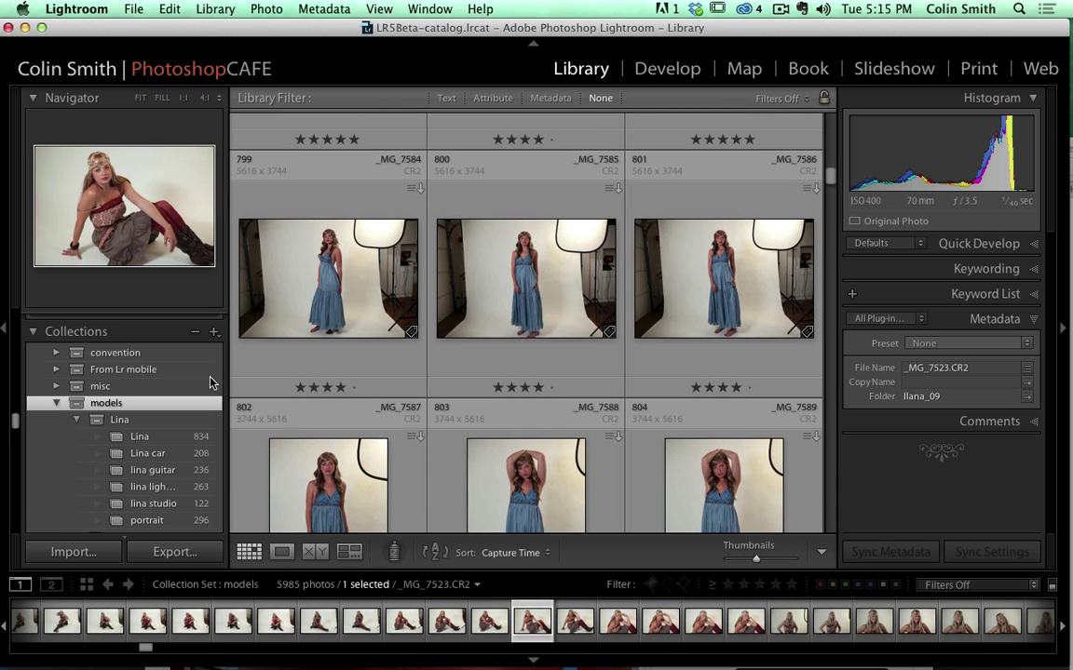
- Collapse the nested set inside the models collection set and open the collection listed directly above full body
left_click(77, 411)
scroll(149, 443, "down", 3)
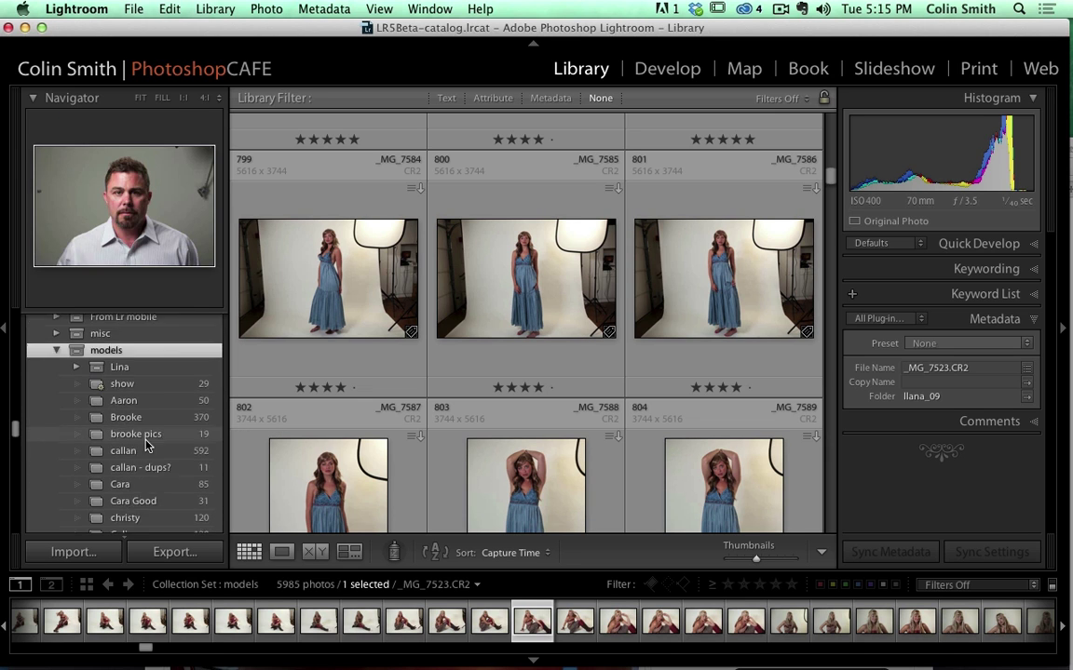
scroll(165, 421, "down", 5)
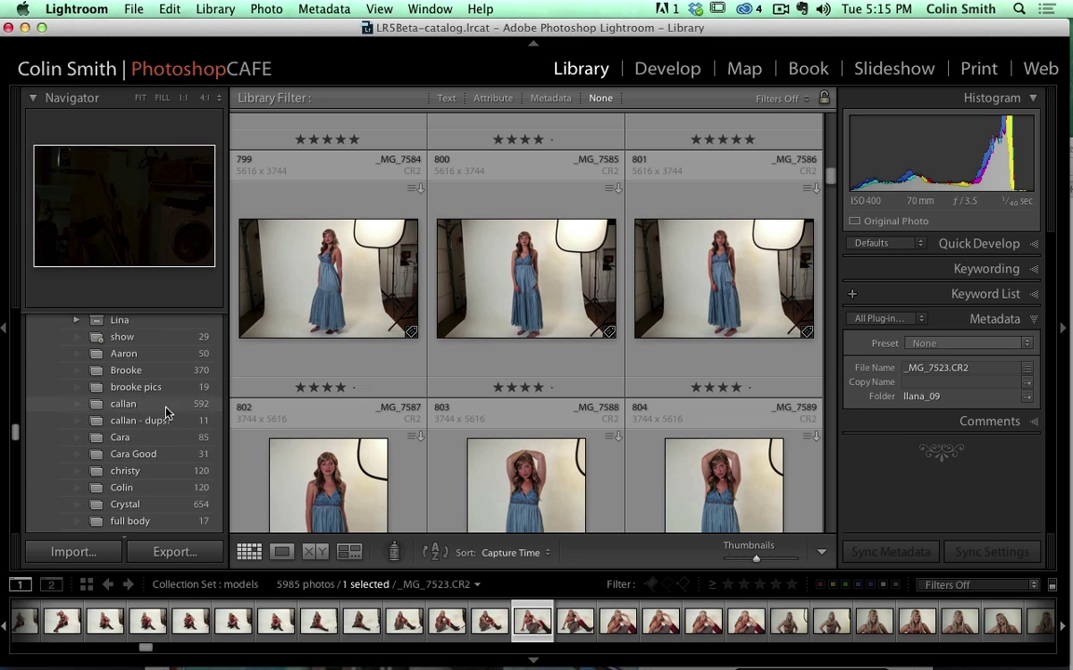
left_click(158, 441)
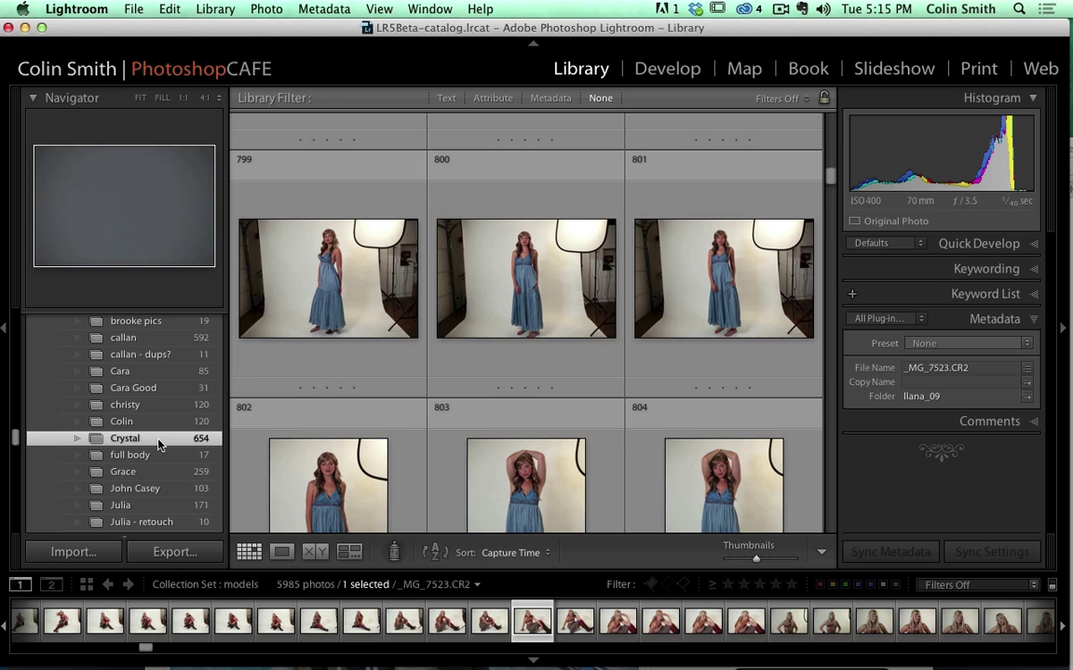
- Open the collection listed directly below full body and browse its photos in the grid
scroll(160, 465, "down", 2)
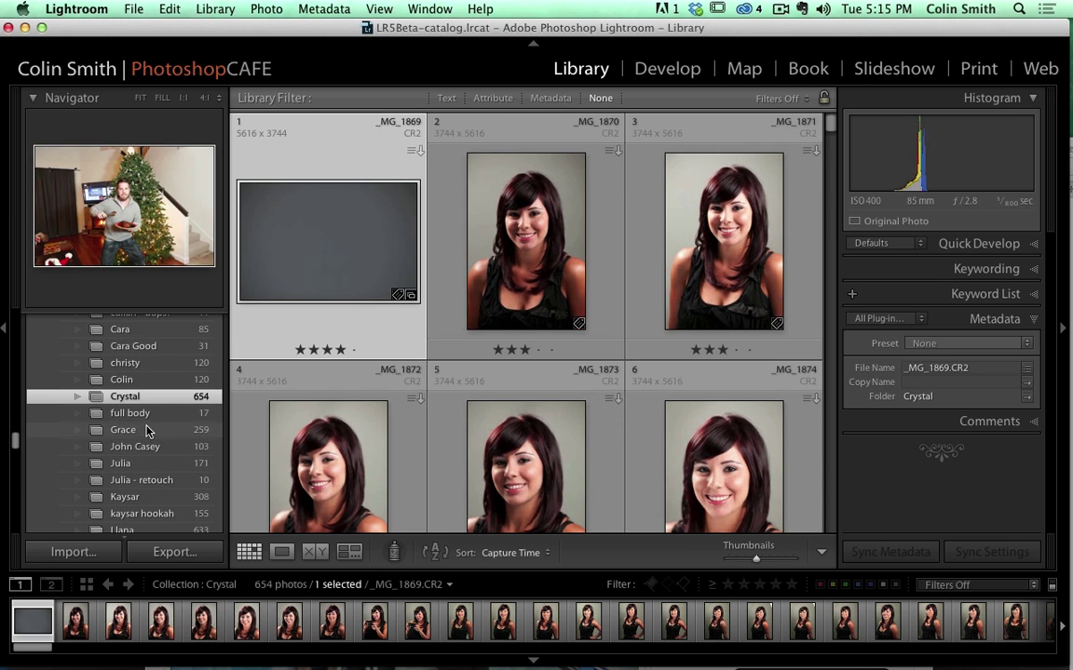
left_click(140, 429)
scroll(689, 317, "down", 2)
scroll(698, 348, "down", 20)
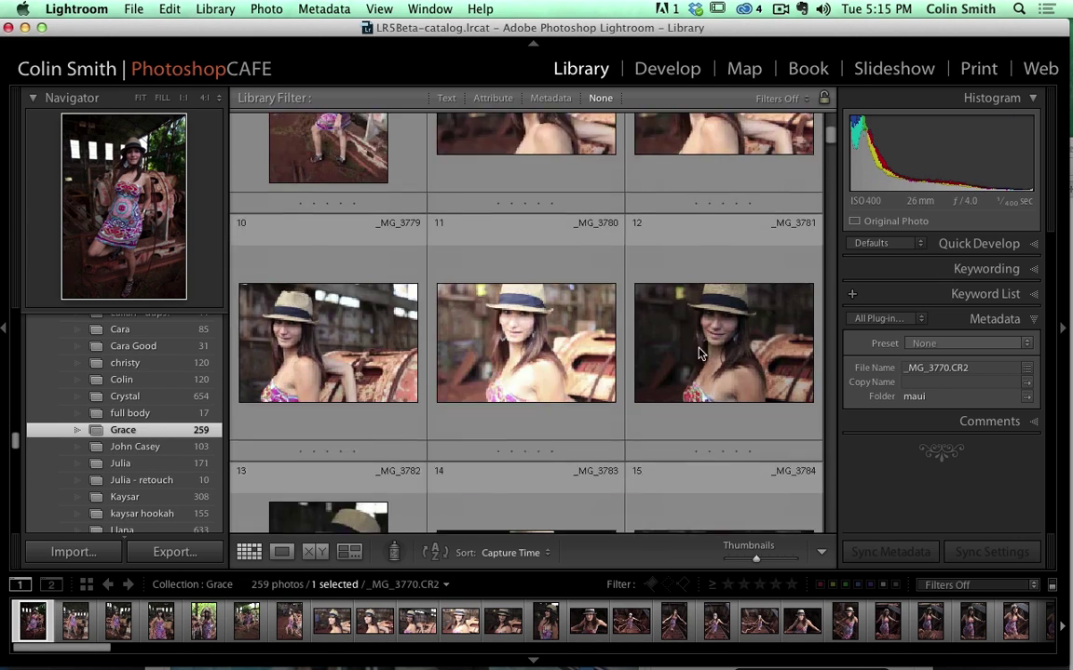
scroll(701, 354, "up", 3)
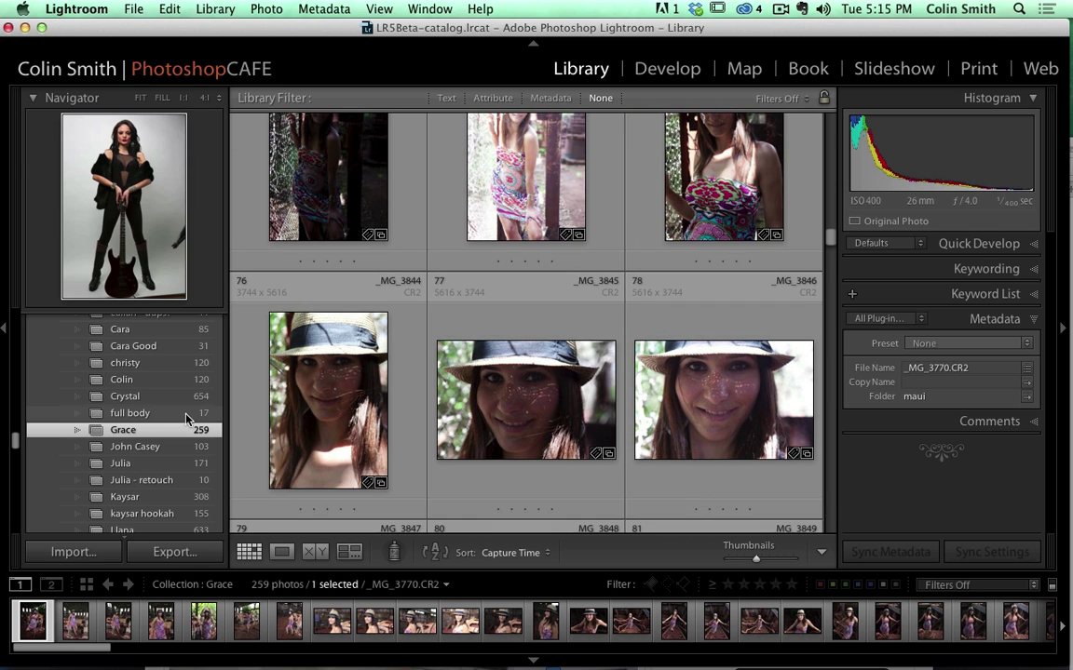
- Open the nested set at the start of the models collection set, browse its photos, and expand it to list its collections
scroll(163, 421, "up", 2)
scroll(164, 417, "up", 5)
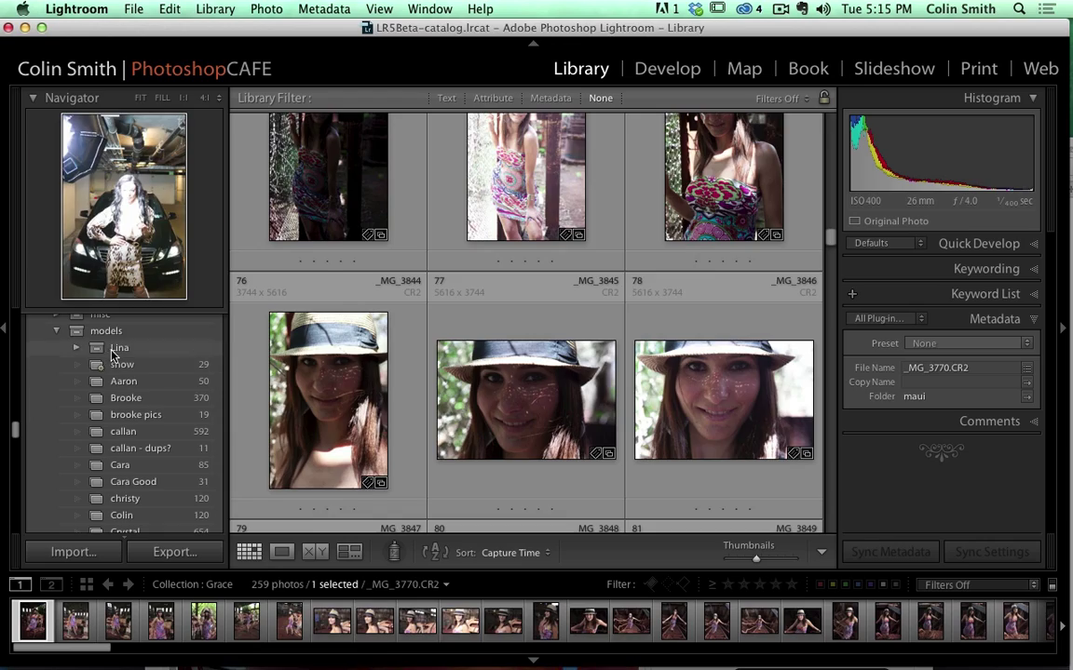
left_click(112, 348)
scroll(641, 311, "down", 20)
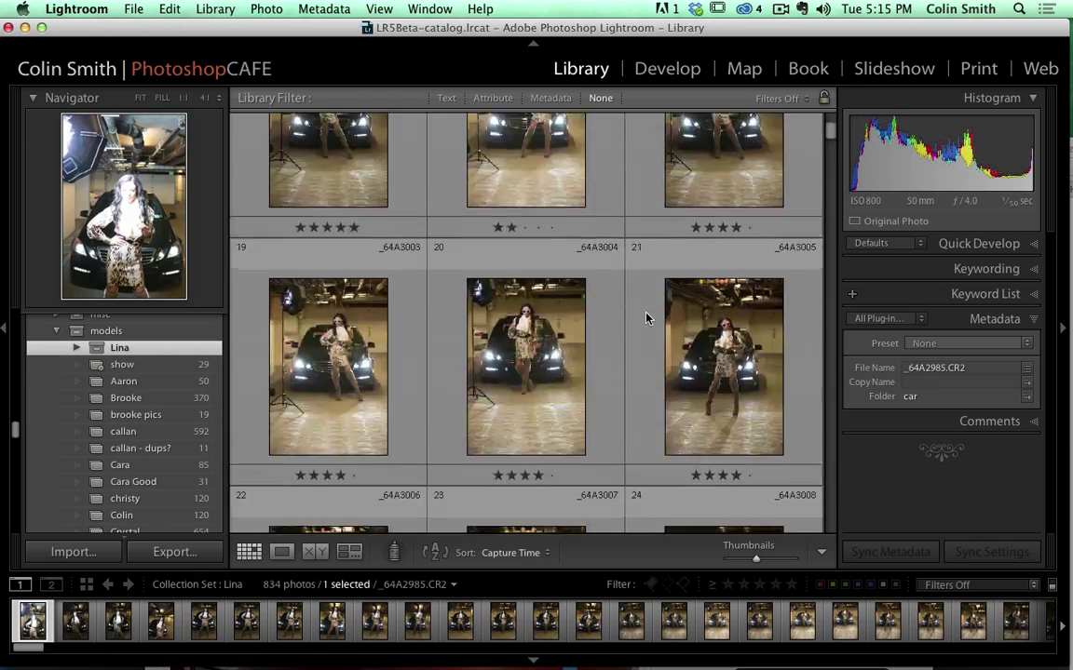
scroll(647, 319, "down", 10)
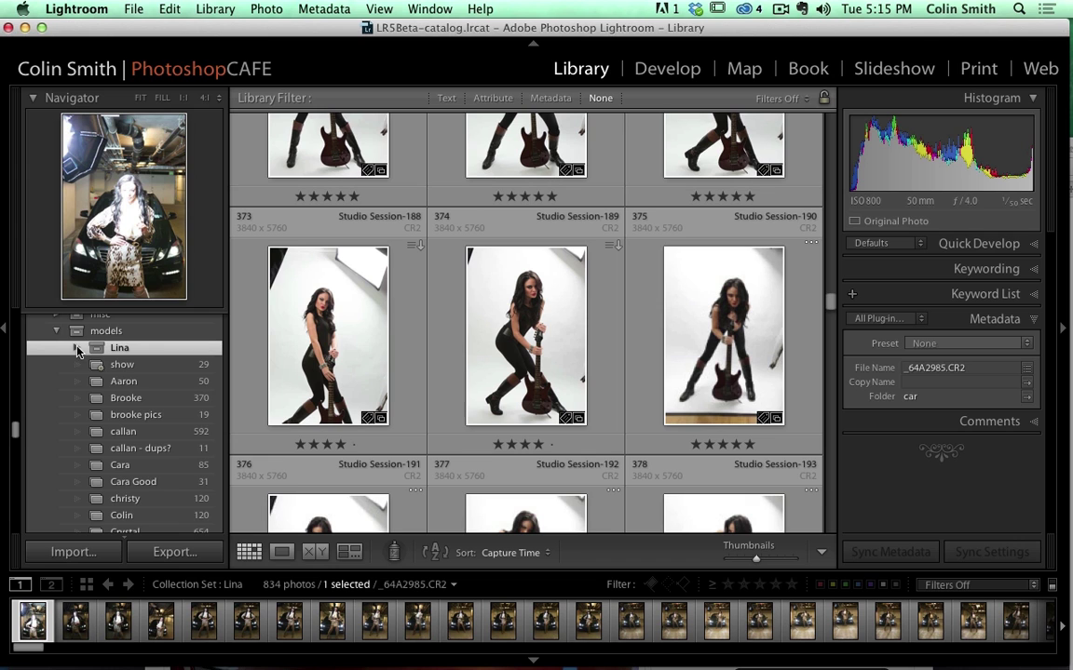
left_click(77, 348)
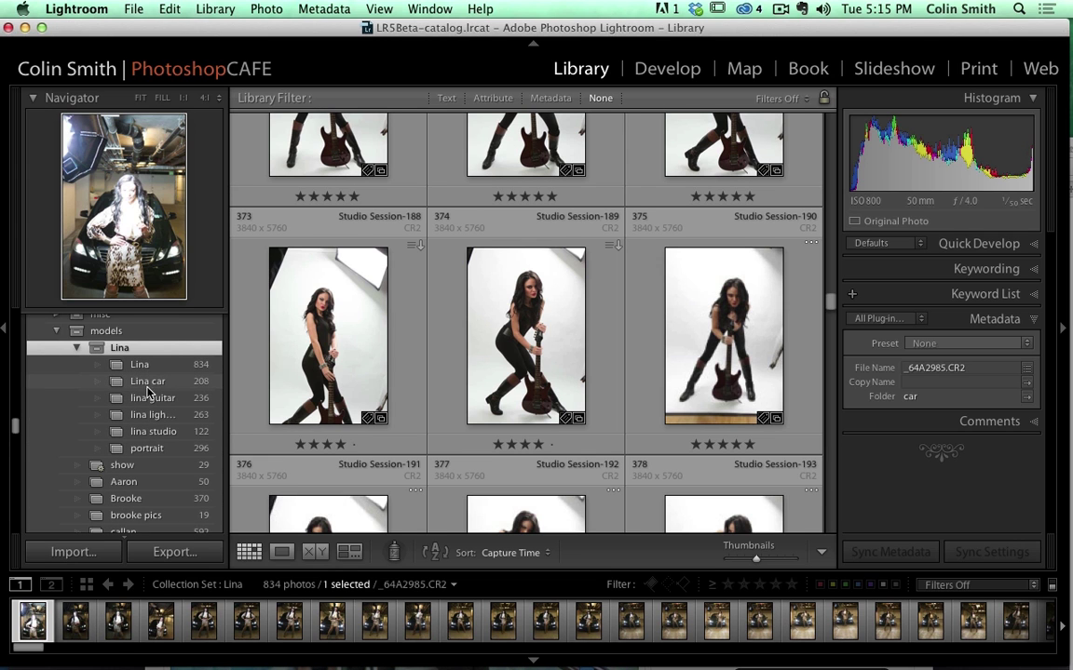
- Open the guitar collection and the studio collection in the nested models set and browse the photos of each in the grid
left_click(149, 398)
scroll(610, 331, "down", 20)
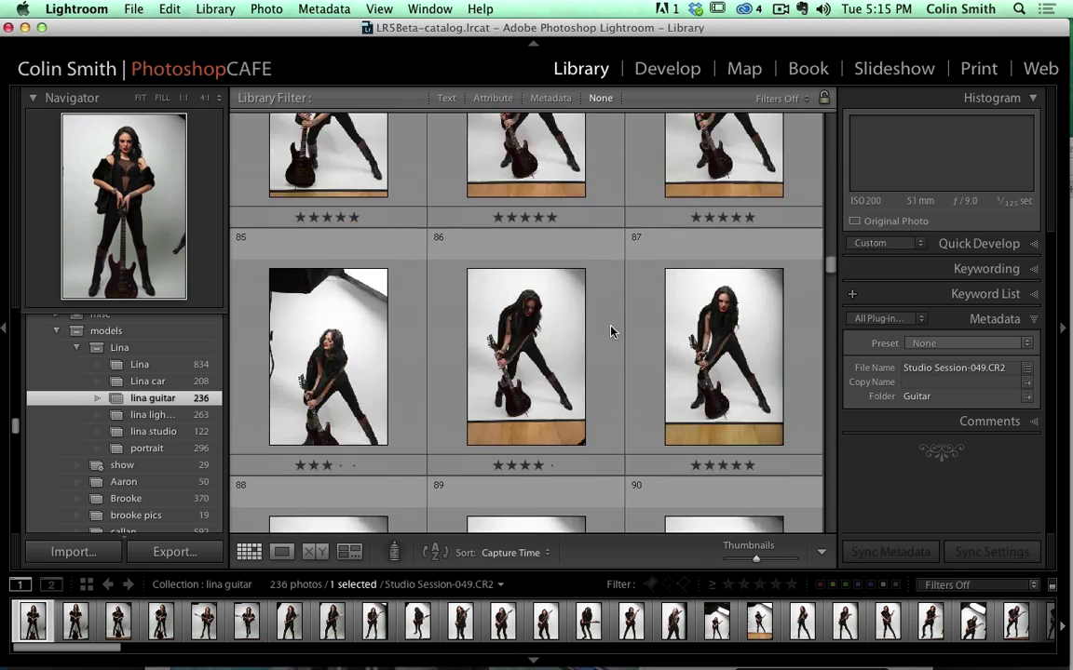
left_click(159, 431)
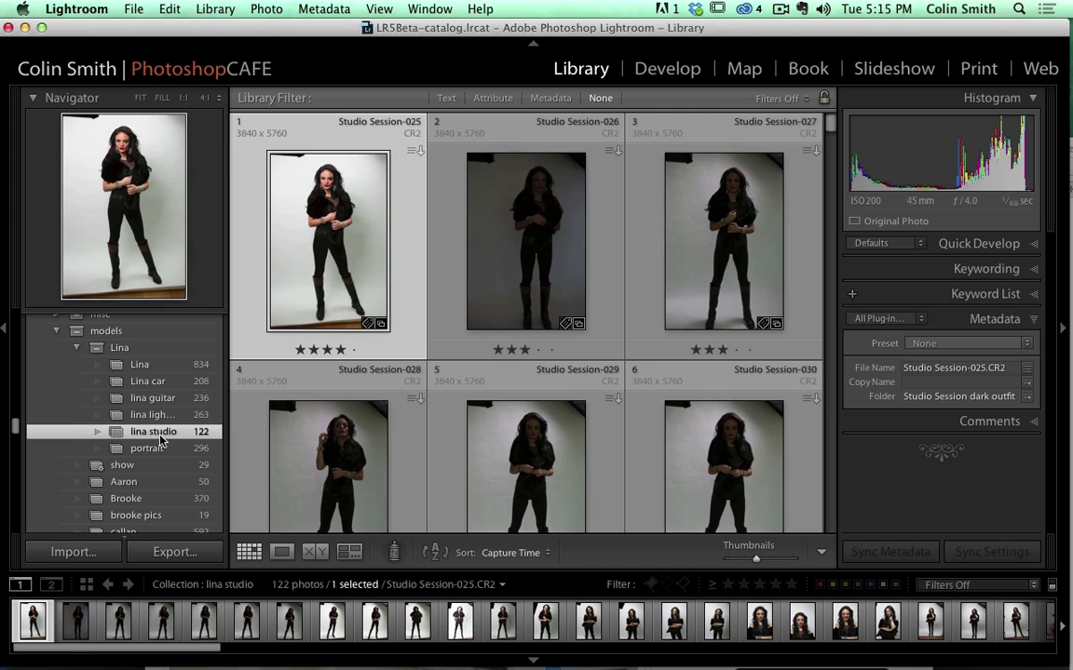
scroll(599, 262, "down", 20)
scroll(666, 295, "up", 10)
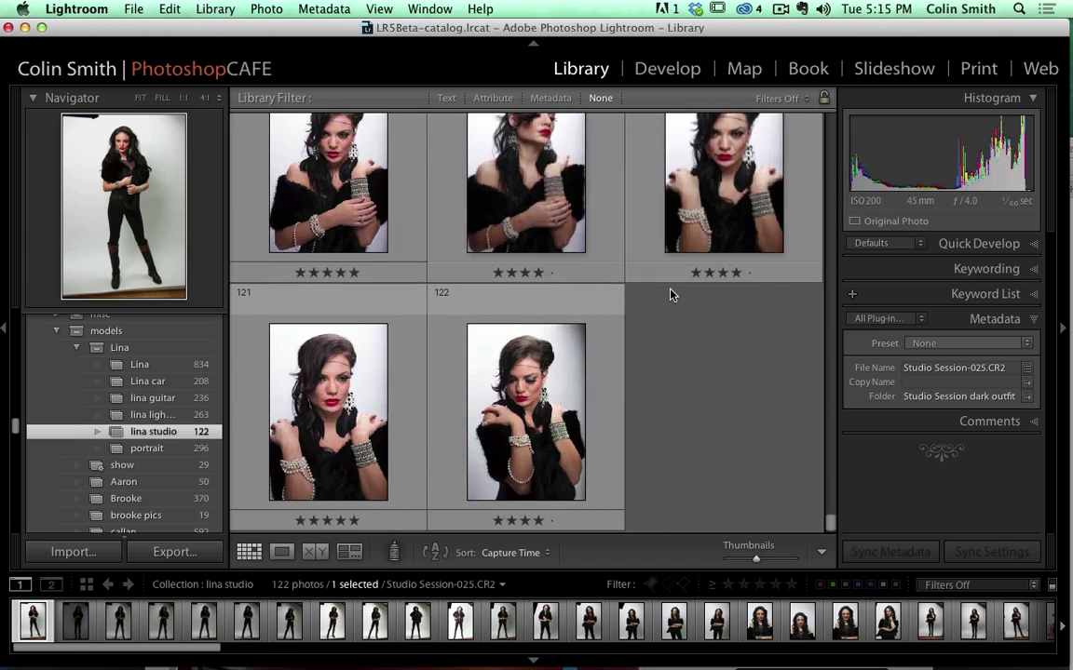
scroll(662, 297, "up", 3)
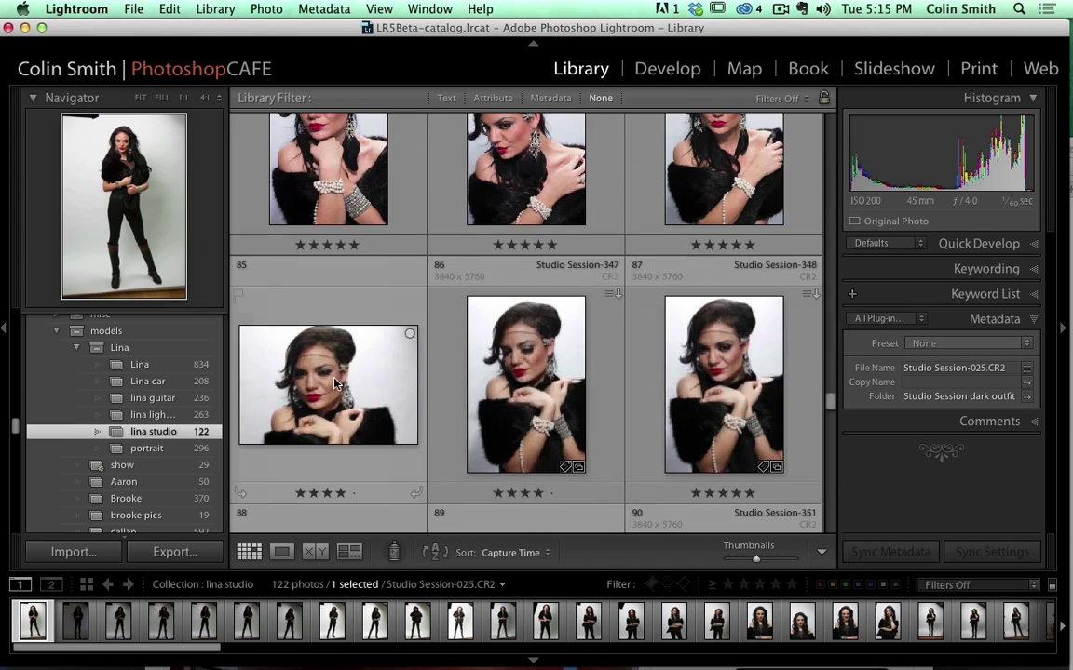
- In the portrait collection, move photo Studio Session2-445 beside Studio Session2-446 in the grid and select photo Studio Session2-436
left_click(146, 448)
scroll(710, 250, "down", 20)
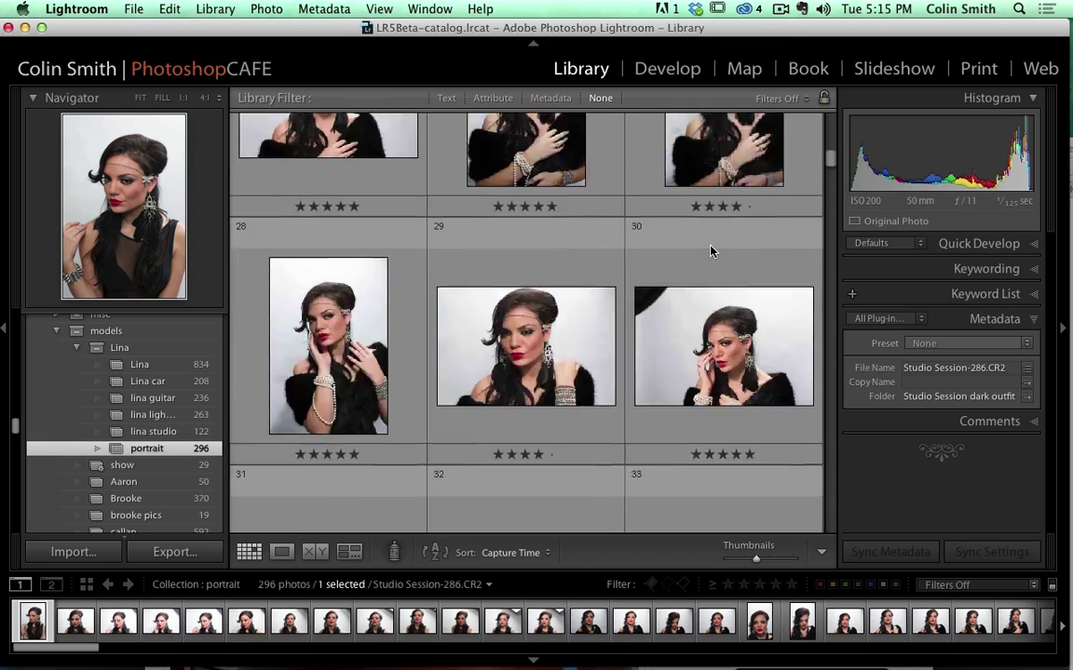
scroll(710, 249, "down", 15)
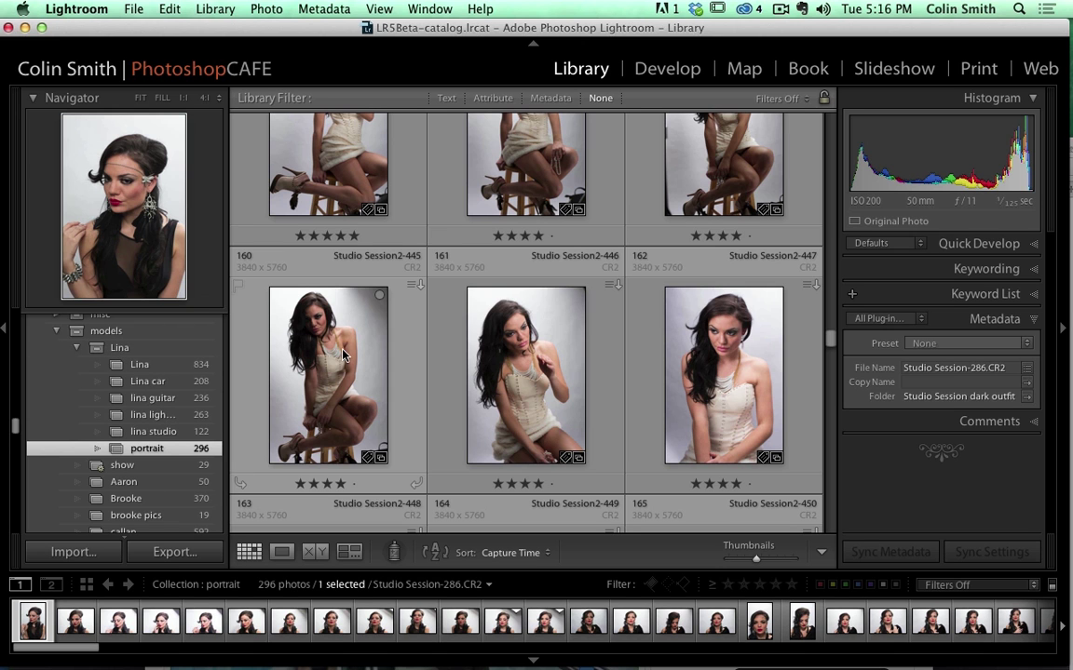
left_click_drag(312, 342, 516, 324)
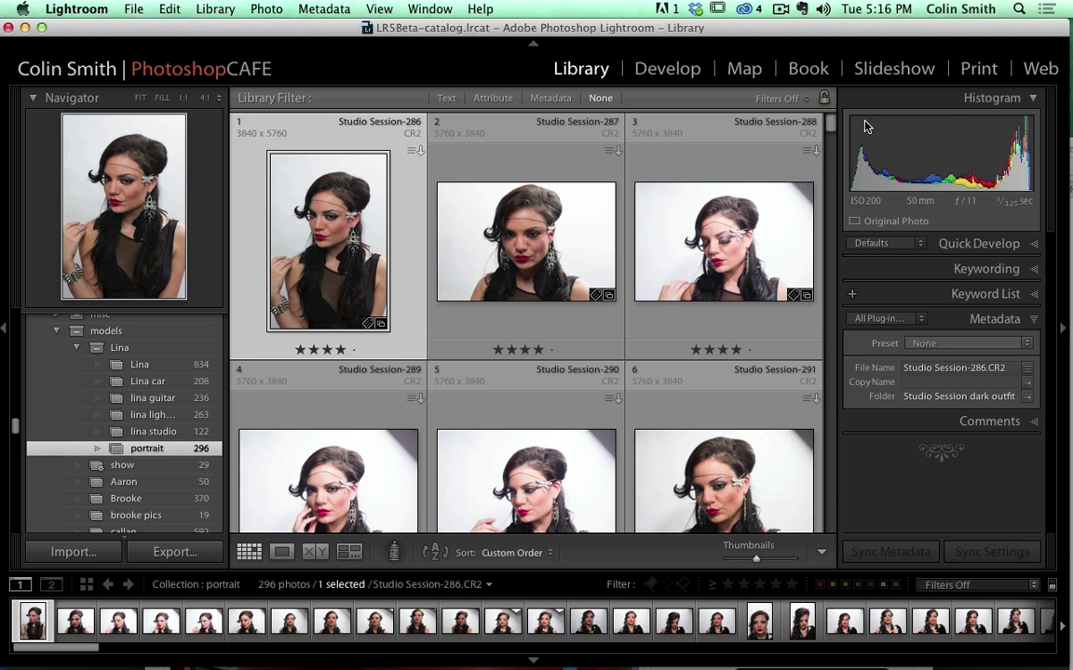
left_click_drag(828, 124, 797, 335)
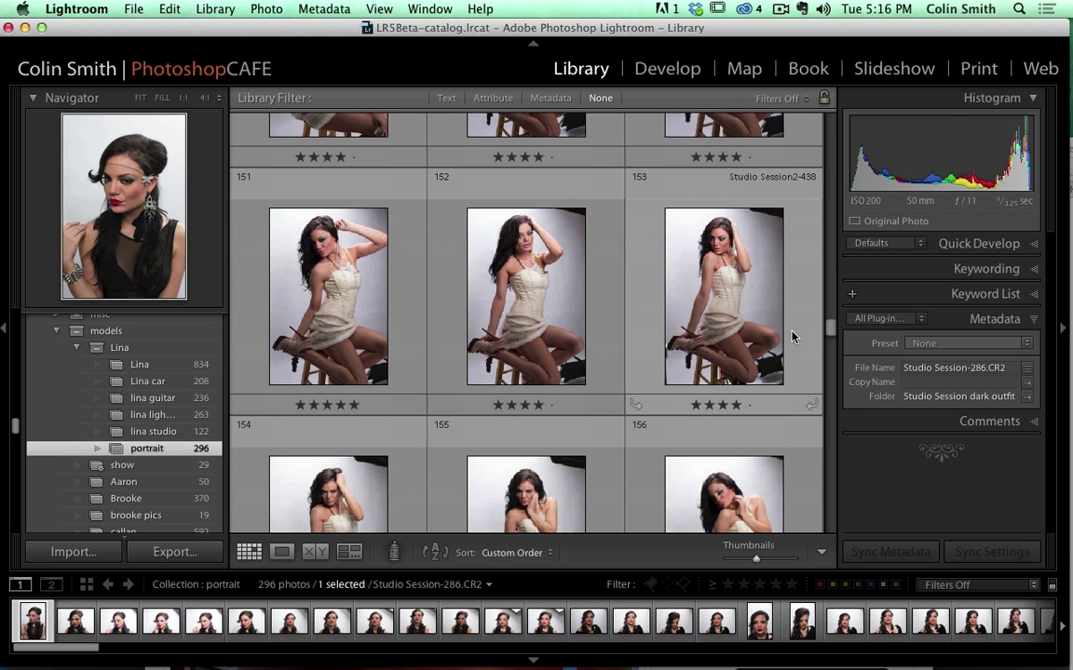
left_click(317, 287)
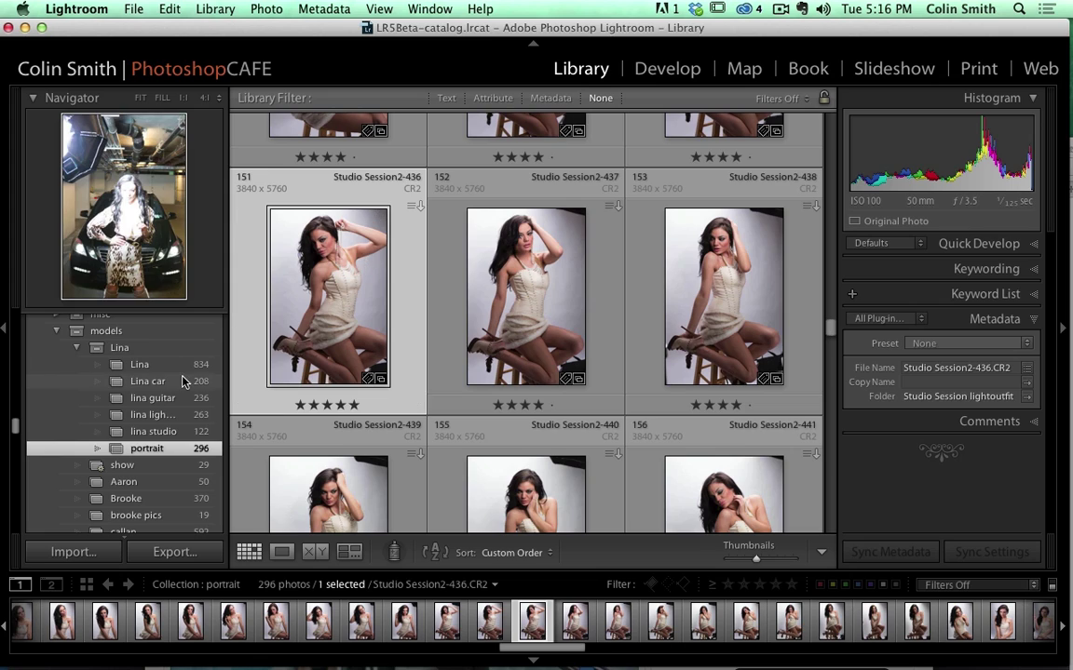
- Open the car collection and view photo _64A3072 in the loupe
left_click(149, 381)
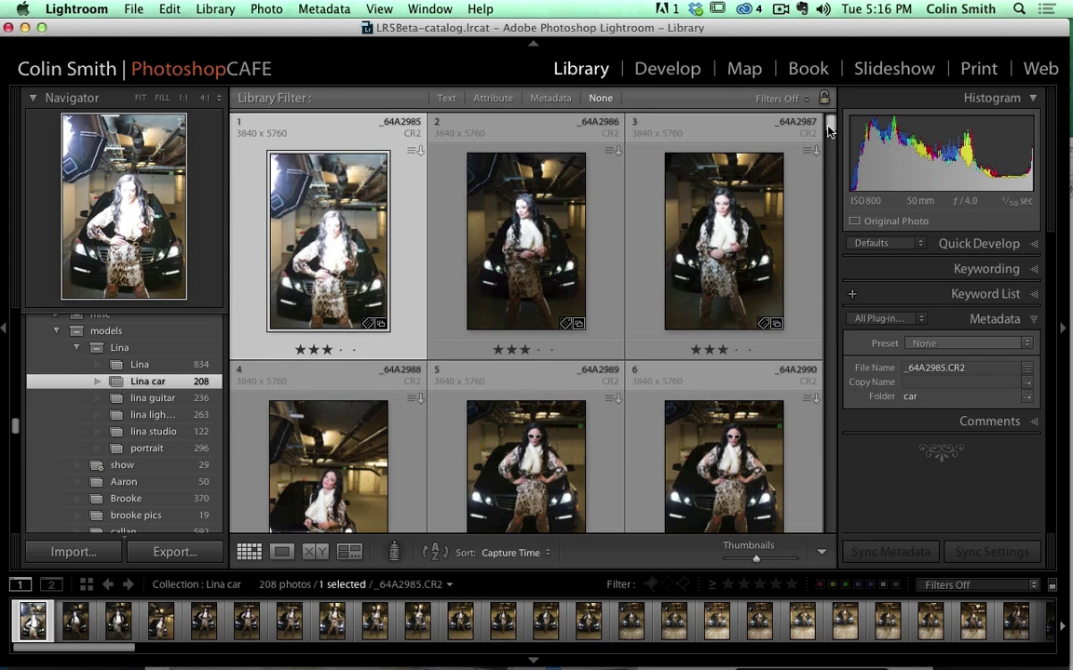
left_click_drag(829, 123, 823, 290)
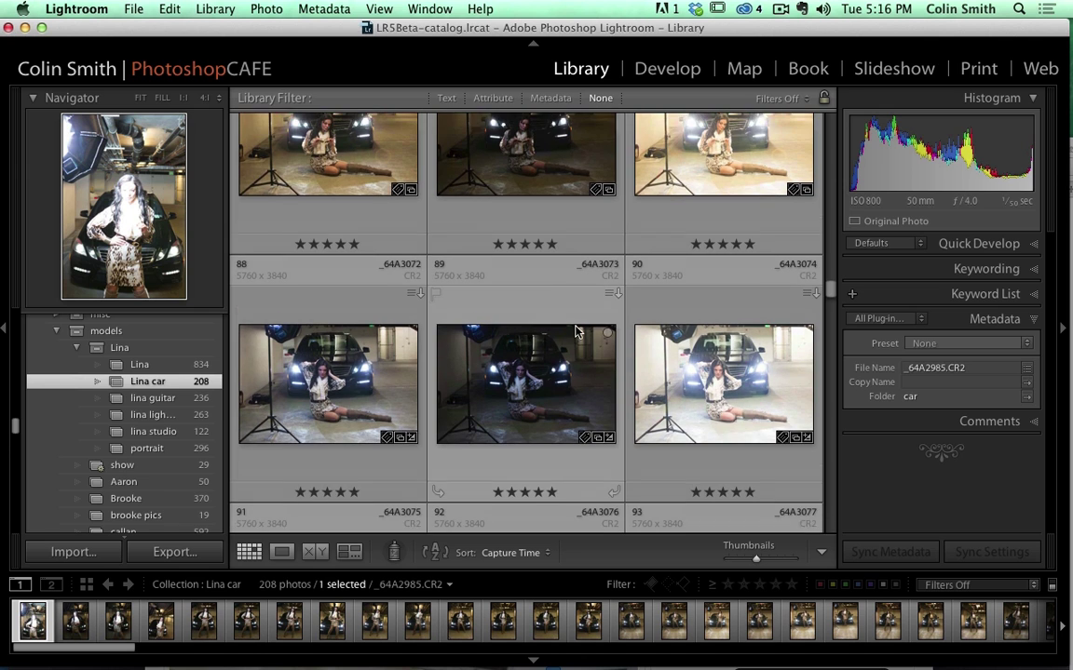
double_click(365, 386)
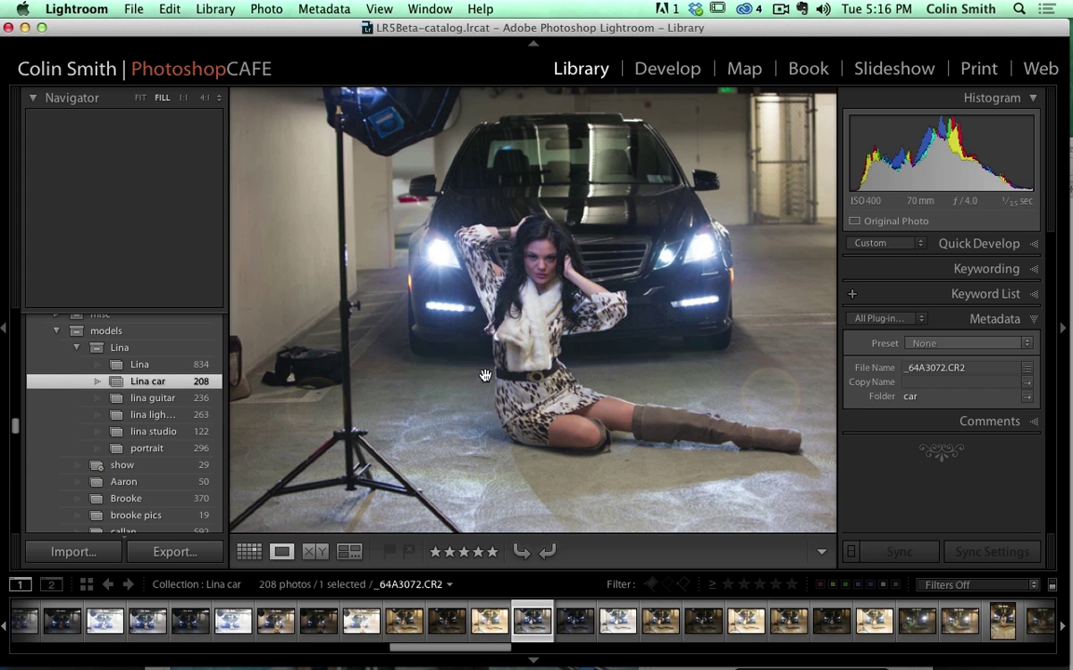
- Step through the photos that follow _64A3072 in the loupe and return to _64A3072
key("Right")
key("Right")
key("Right")
key("Right")
key("Right")
key("Right")
key("Right")
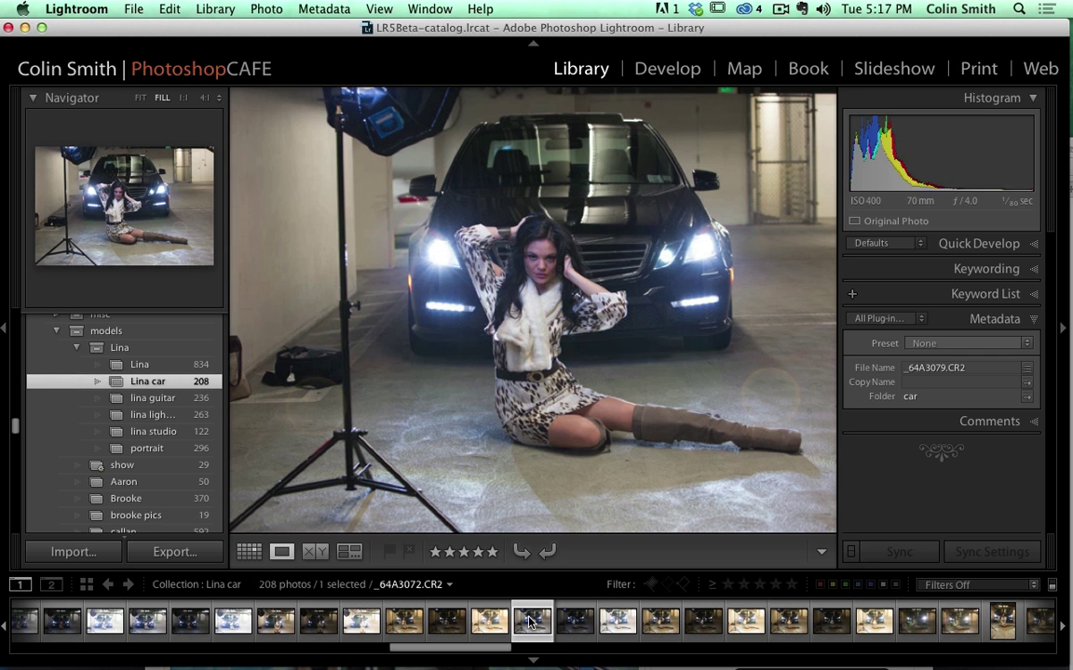
left_click(532, 621)
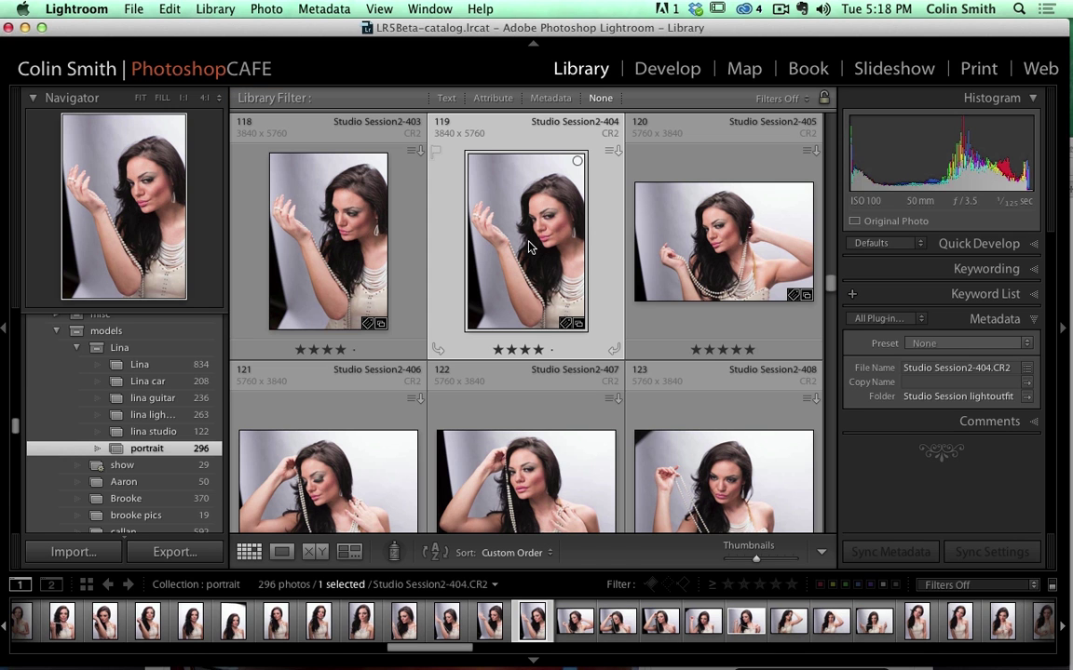
- View photo Studio Session2-404 of the portrait collection full screen and step through the following photos up to Studio Session2-412
key("f")
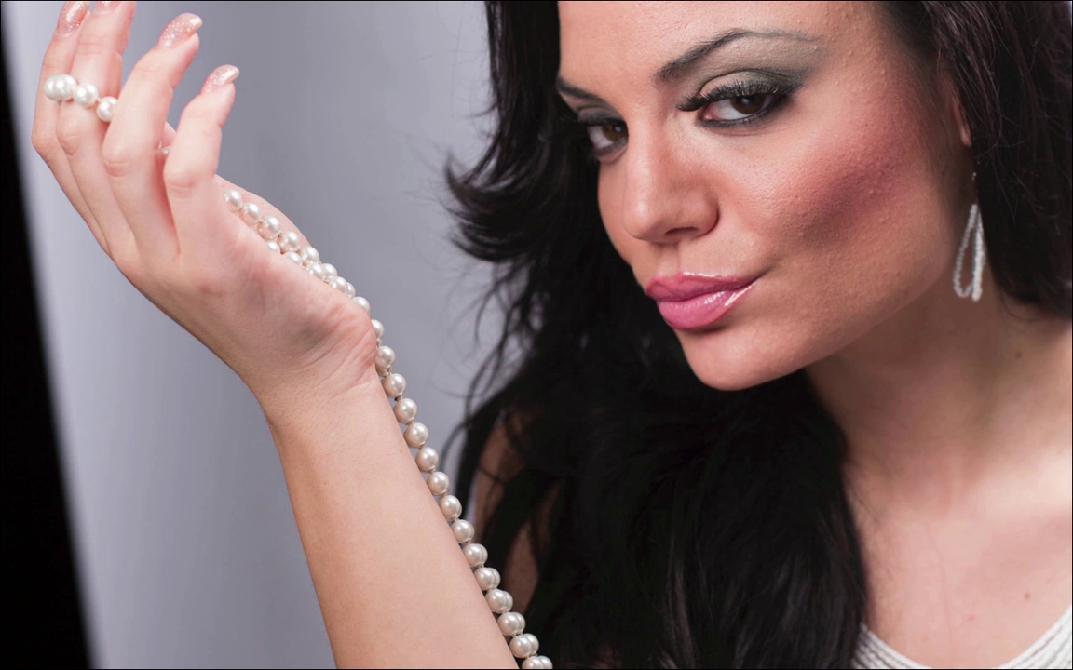
key("Right")
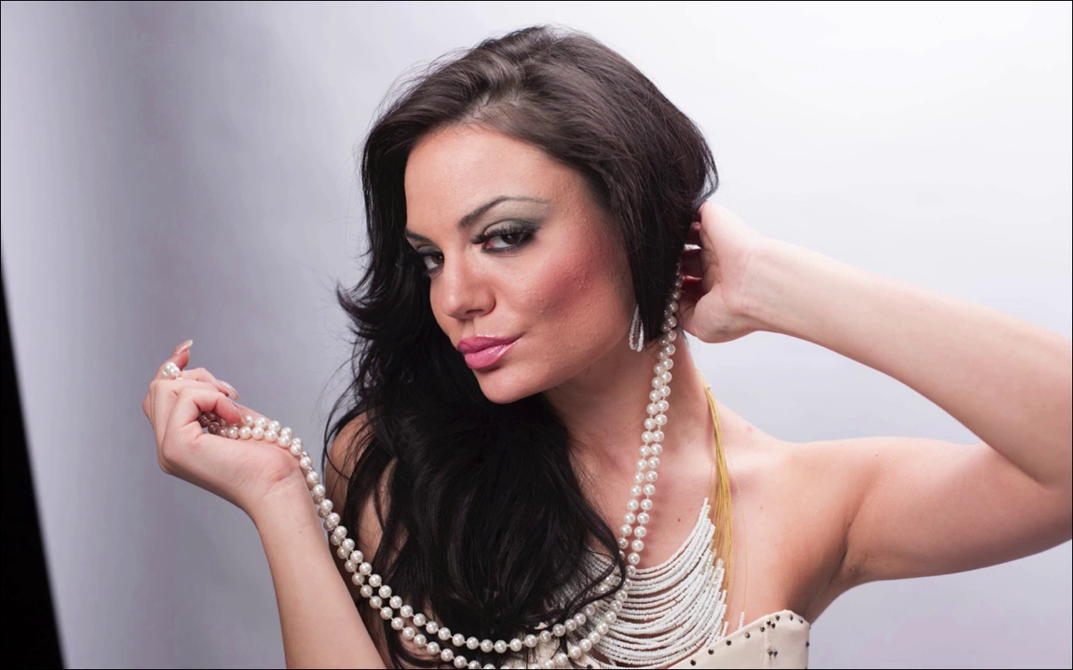
key("Right")
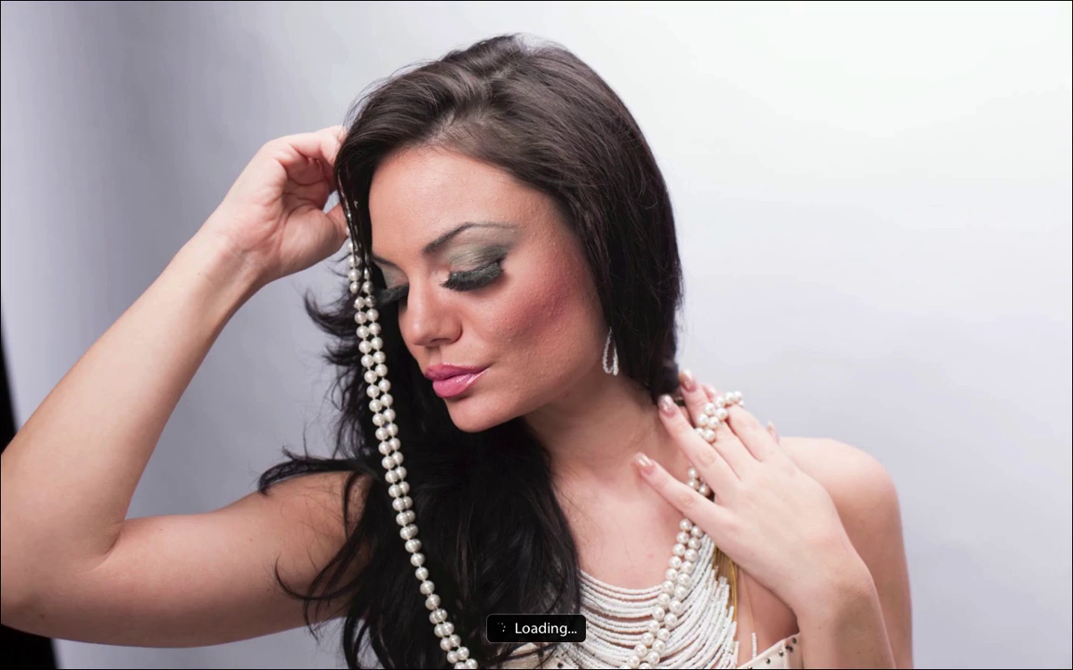
key("Right")
key("Right")
key("Right")
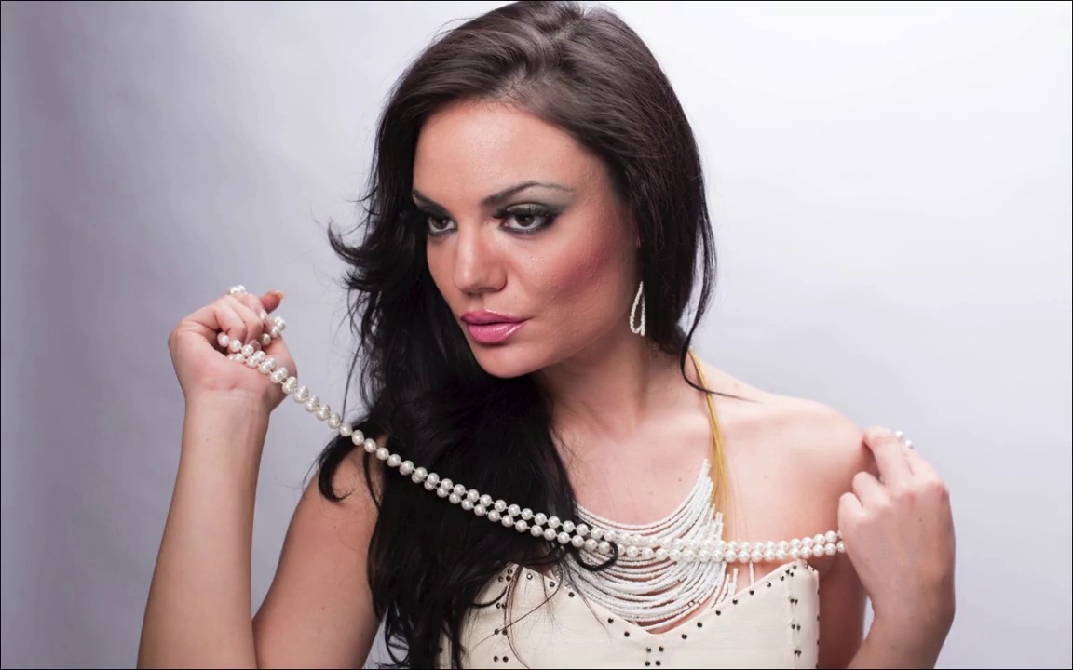
key("Right")
key("Right")
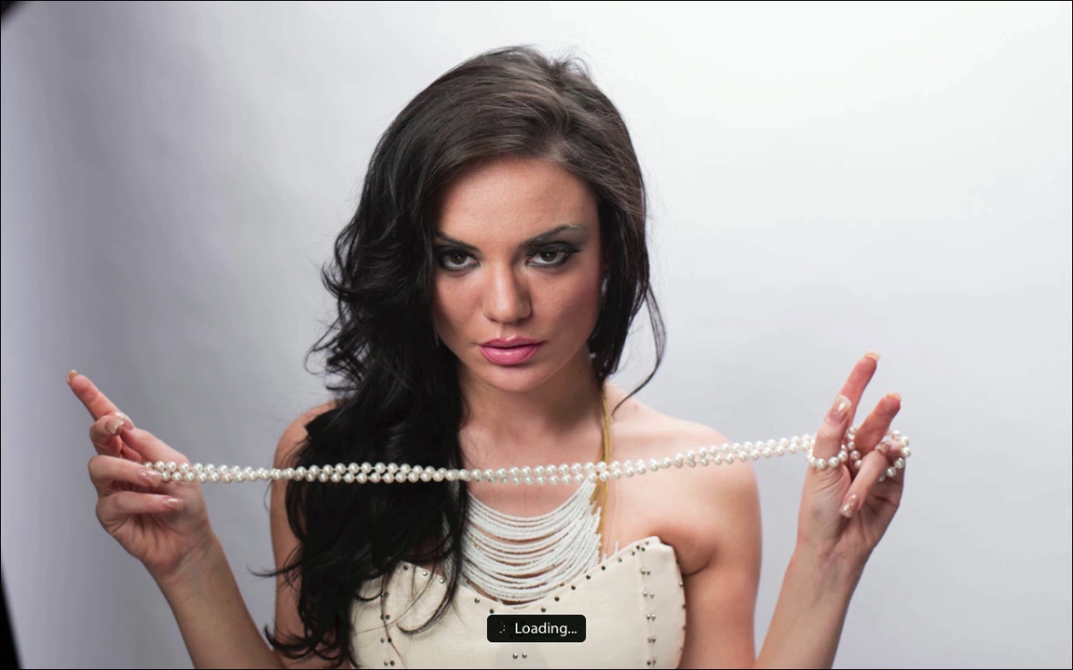
key("Right")
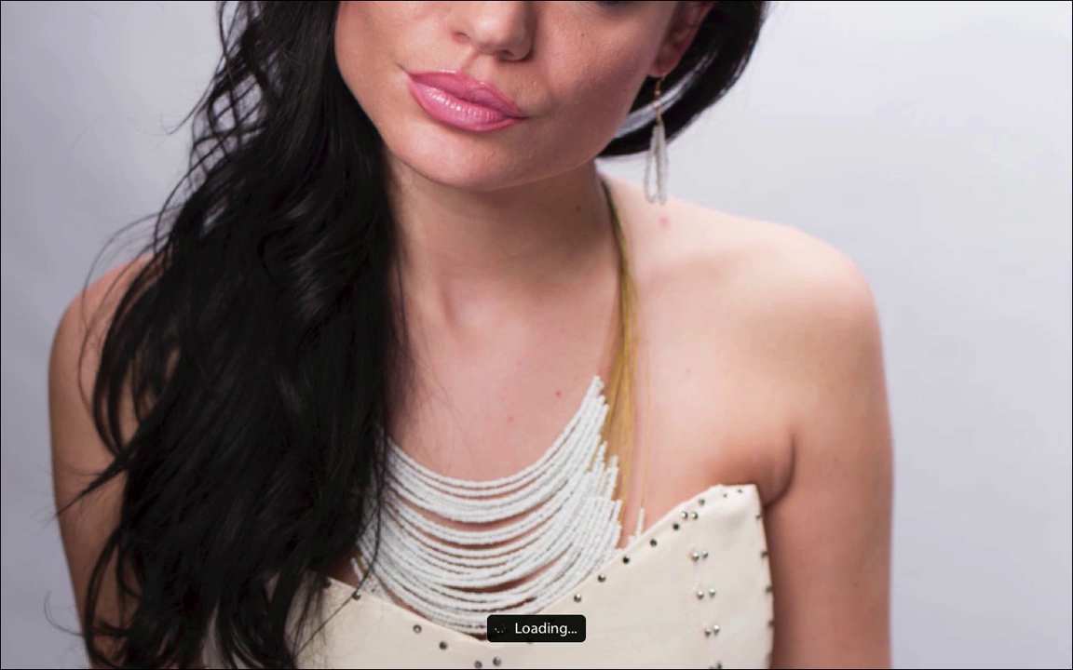
key("Right")
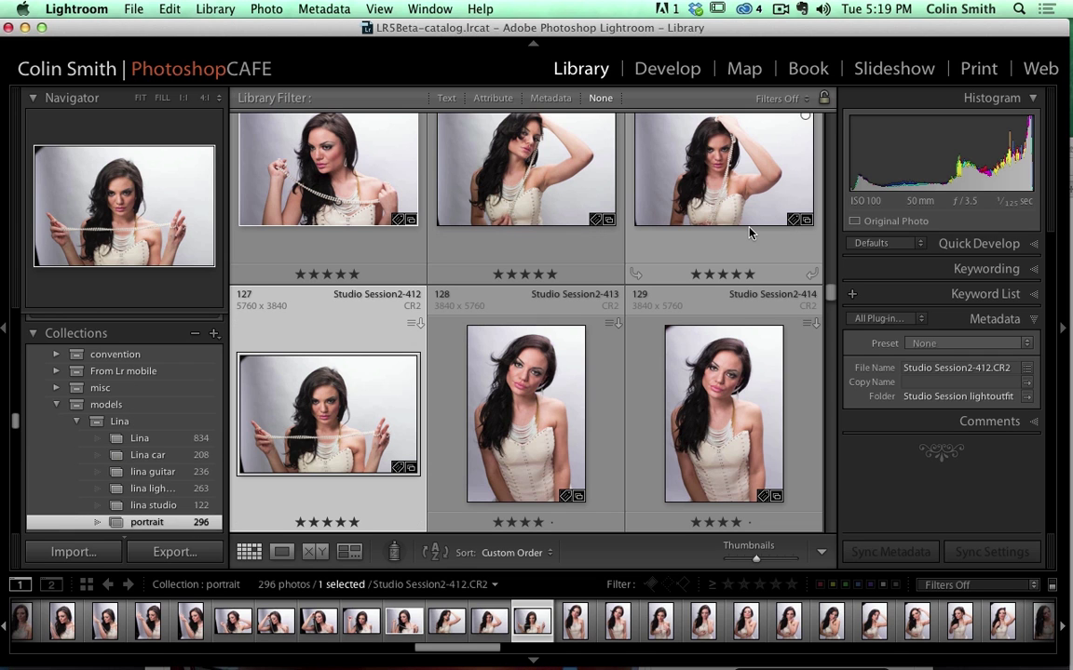
- Hide and restore the library filter bar above the grid, and show its text filter options
key("backslash")
key("backslash")
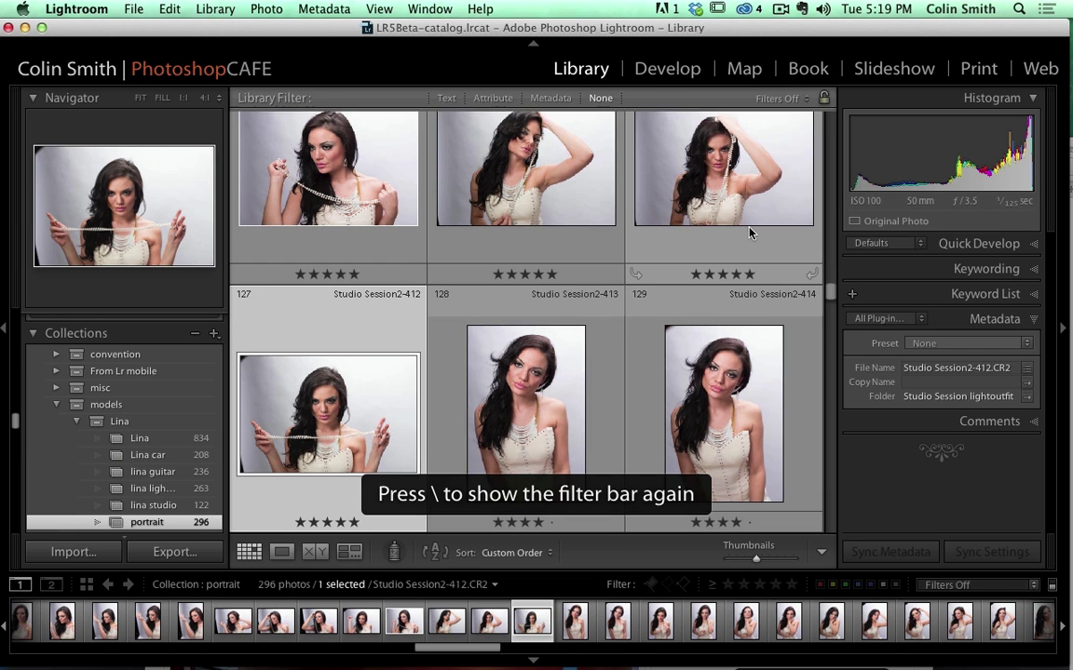
left_click(444, 100)
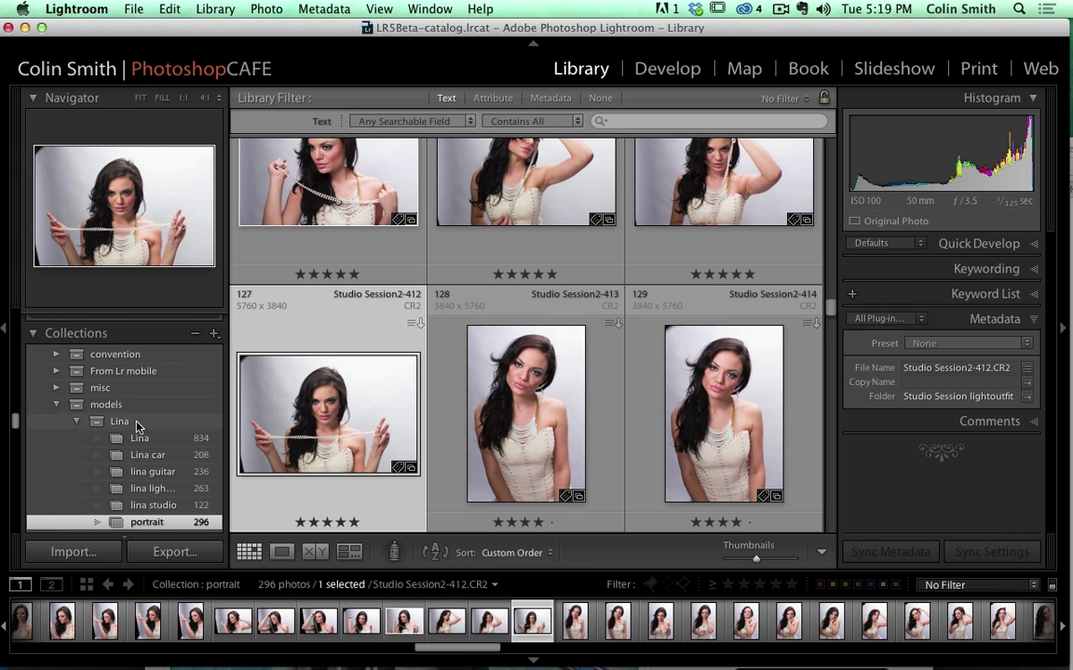
- Look through the fields the text filter can search and close the list without choosing another field
scroll(137, 425, "up", 5)
scroll(136, 426, "up", 5)
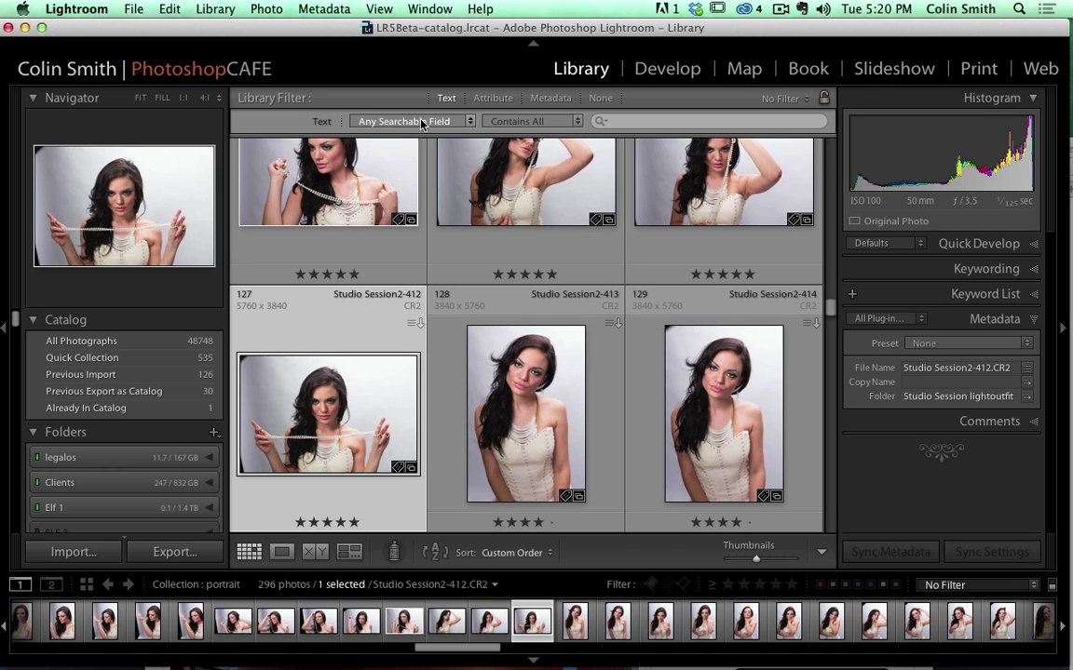
left_click(468, 123)
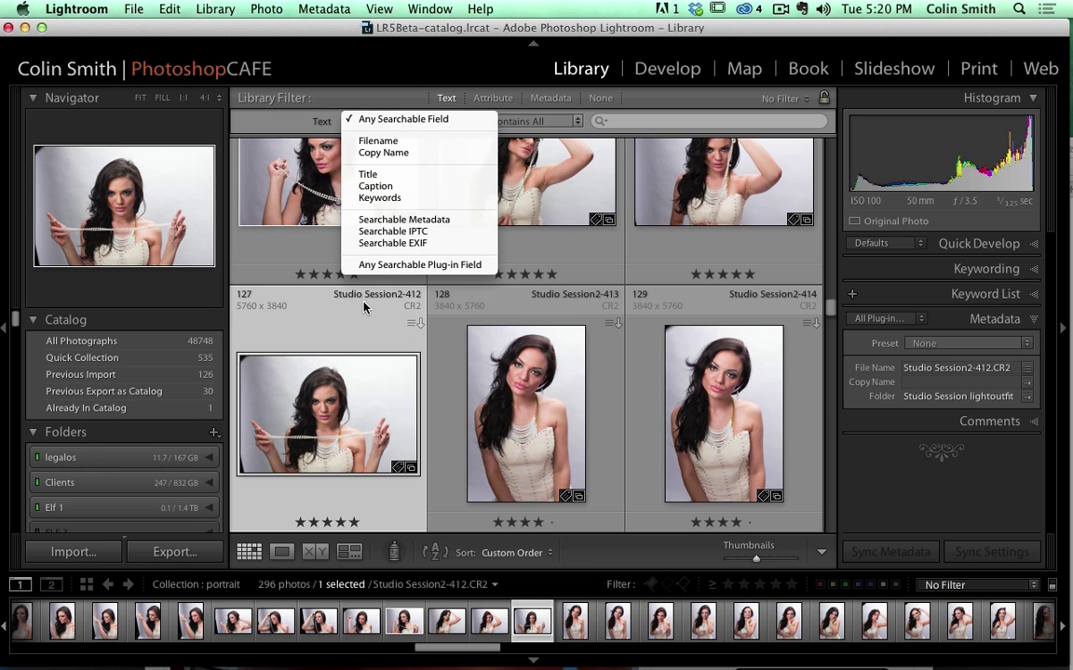
left_click(457, 96)
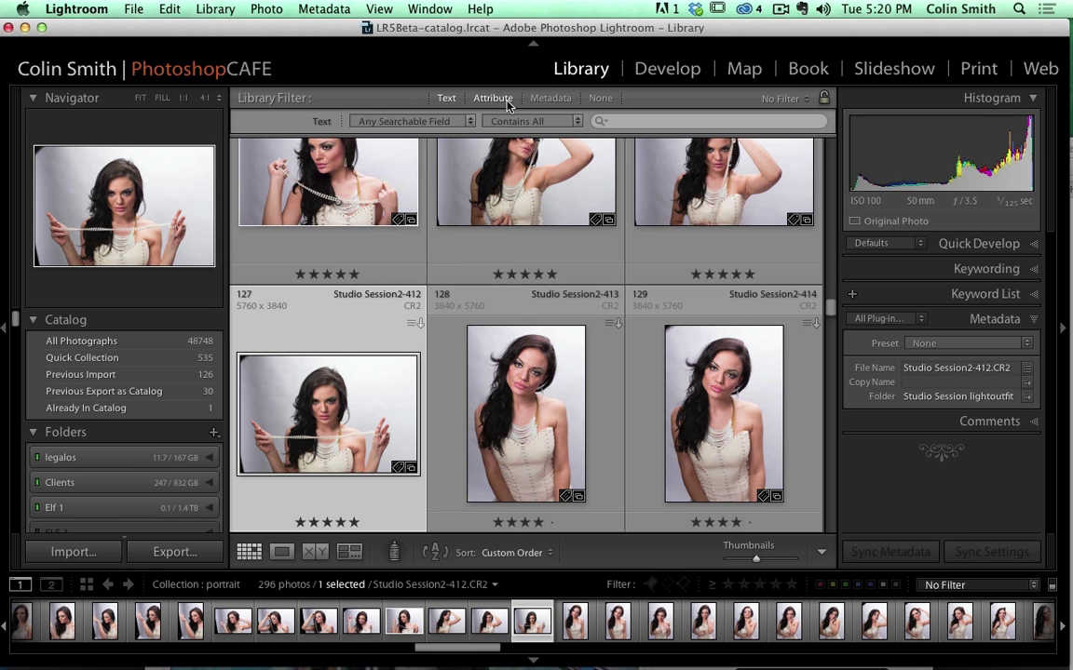
- Switch to the attribute filter for the nested models set and show only its videos
left_click(507, 102)
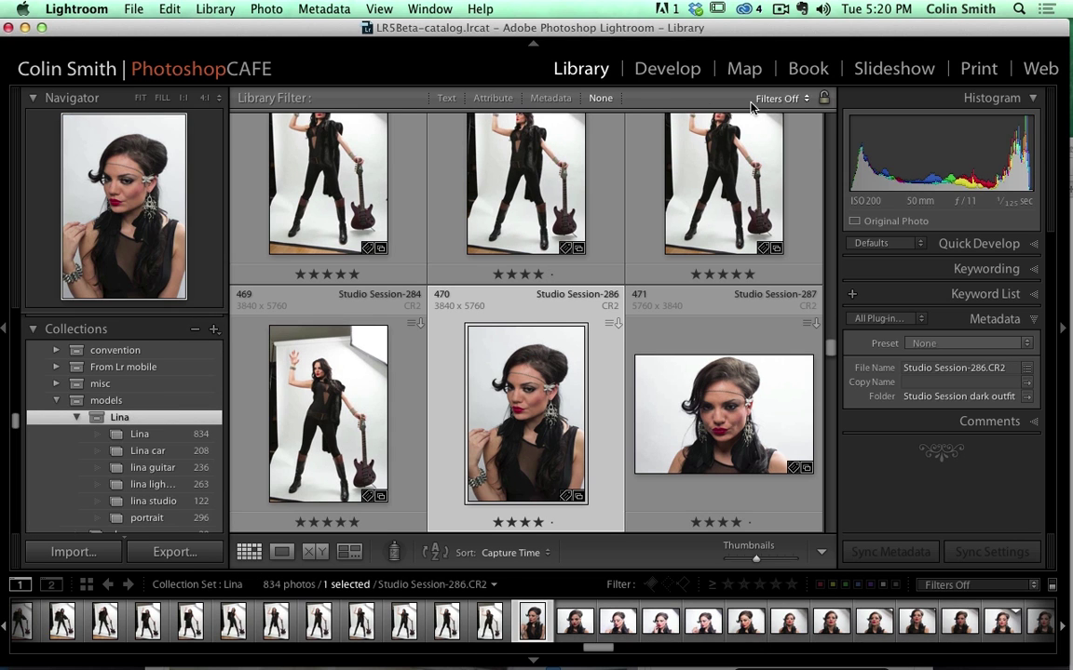
left_click(492, 98)
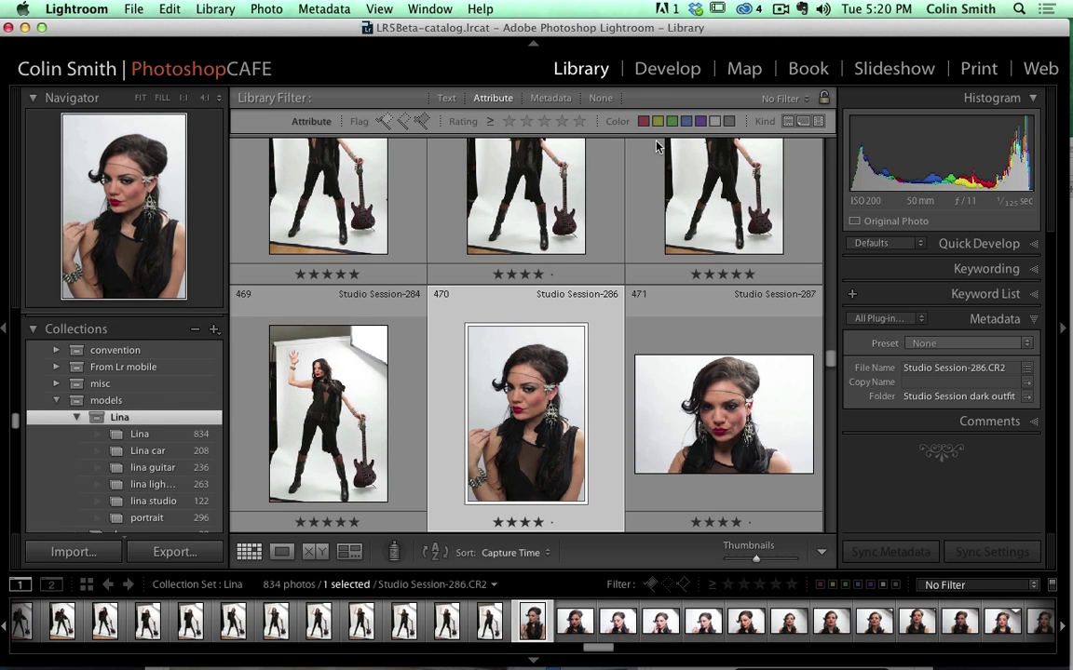
left_click(819, 122)
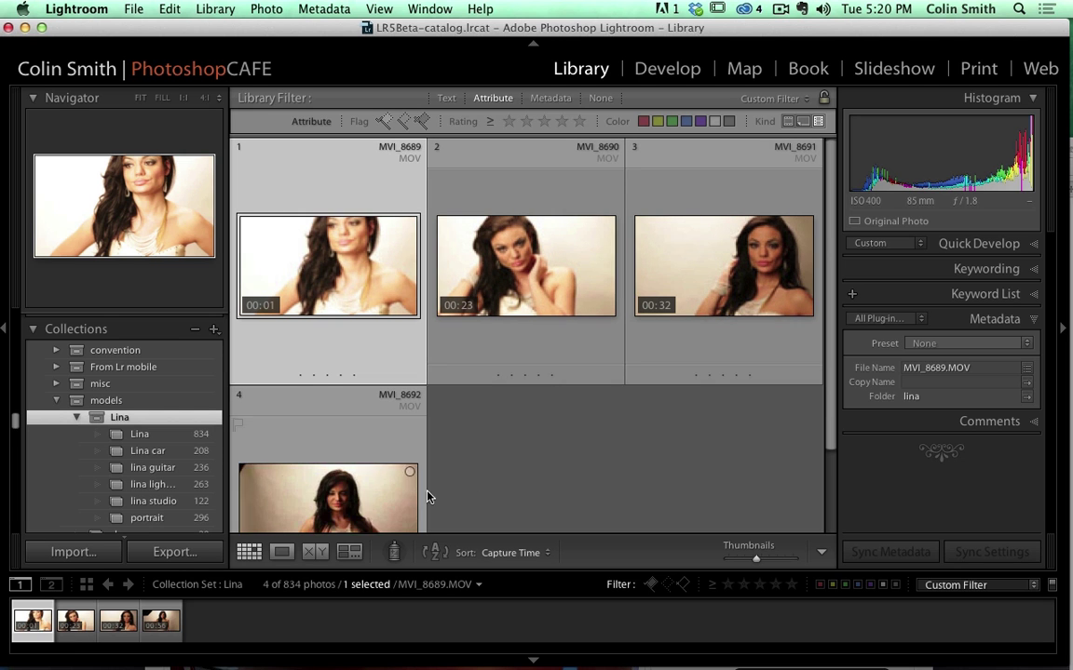
- Turn off the video filter and show only the virtual copies in the nested models set
left_click(817, 122)
left_click(804, 122)
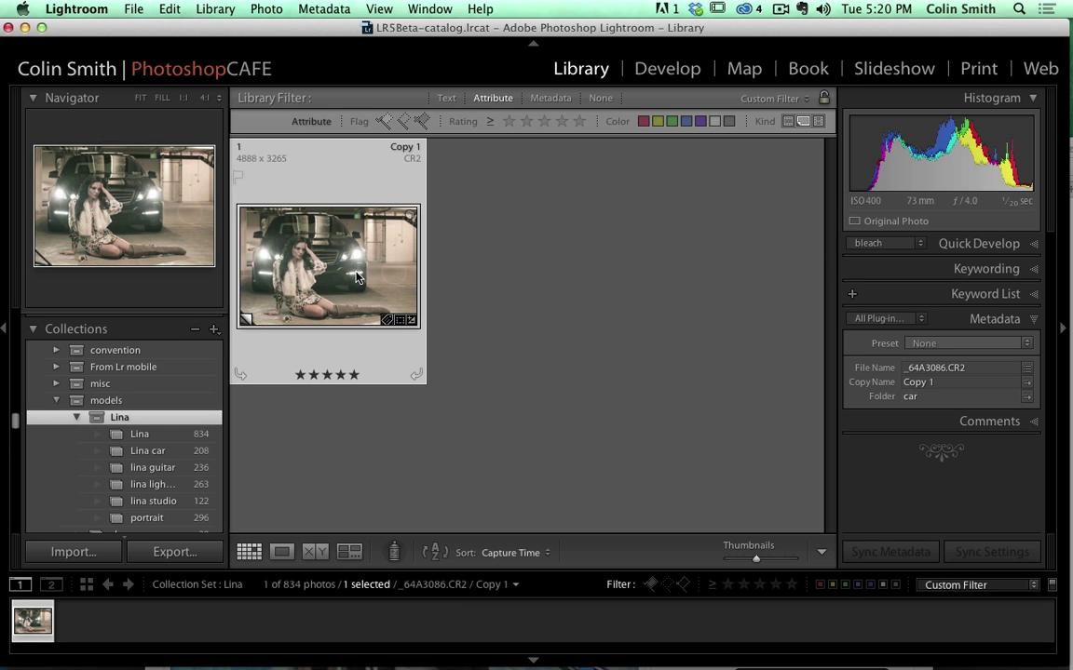
left_click(246, 321)
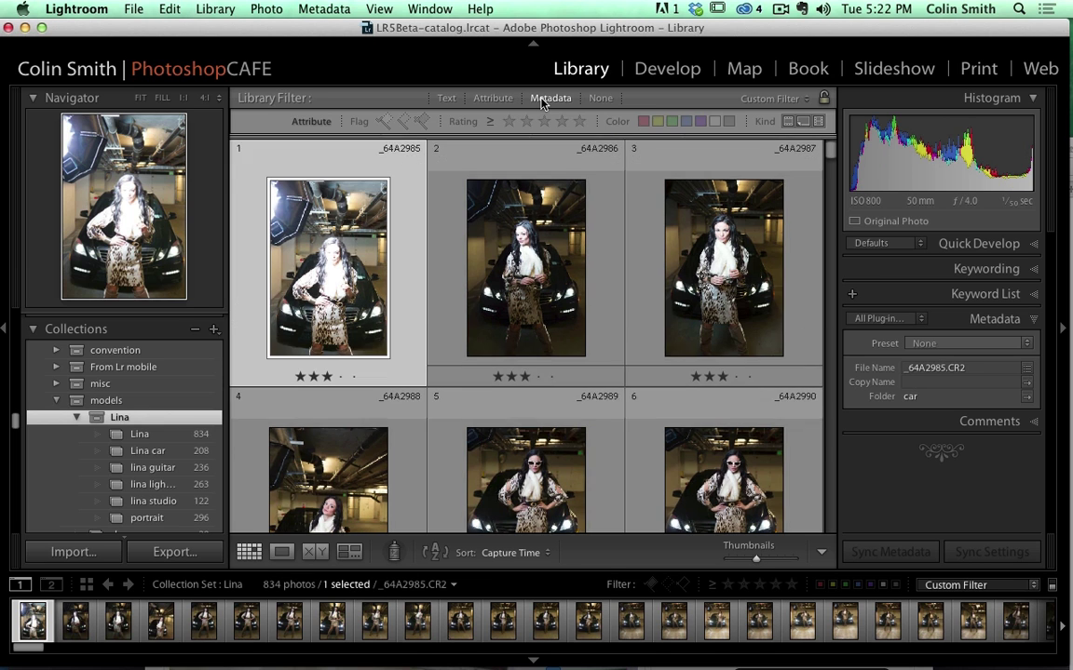
- Switch to the metadata filter and look through the fields offered for its camera and lens columns without changing them
left_click(551, 98)
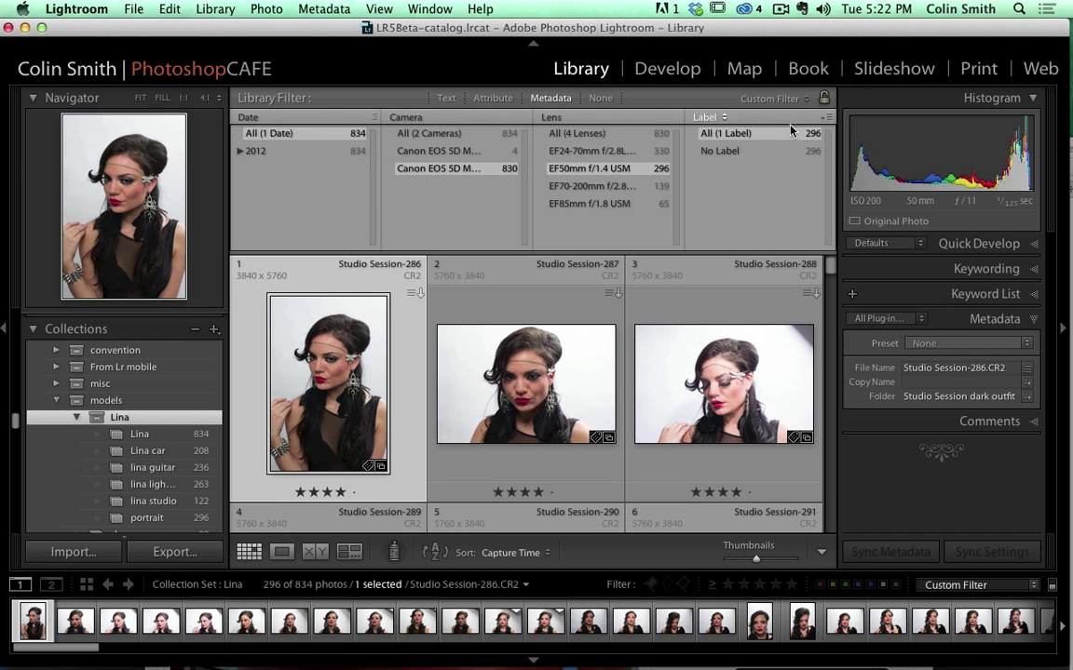
left_click(427, 118)
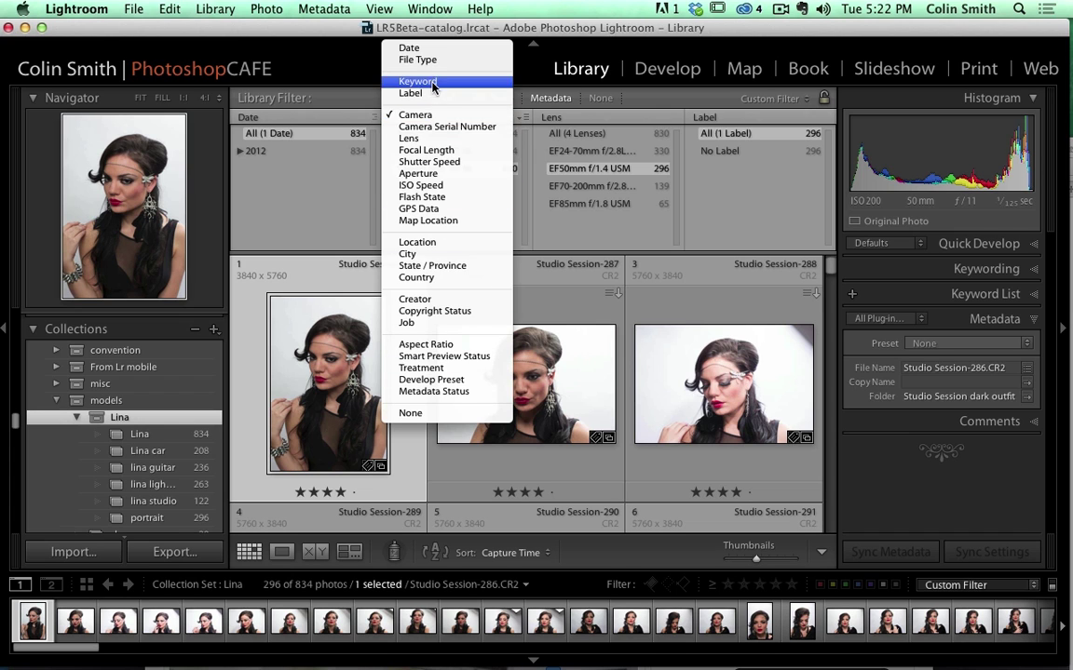
left_click(594, 86)
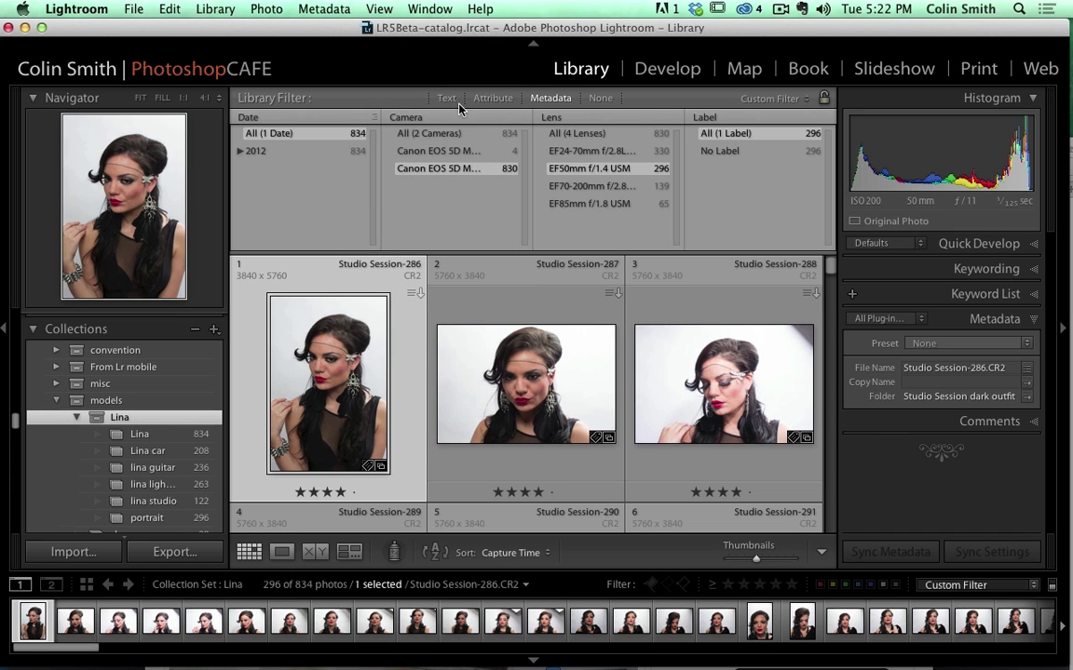
left_click(569, 122)
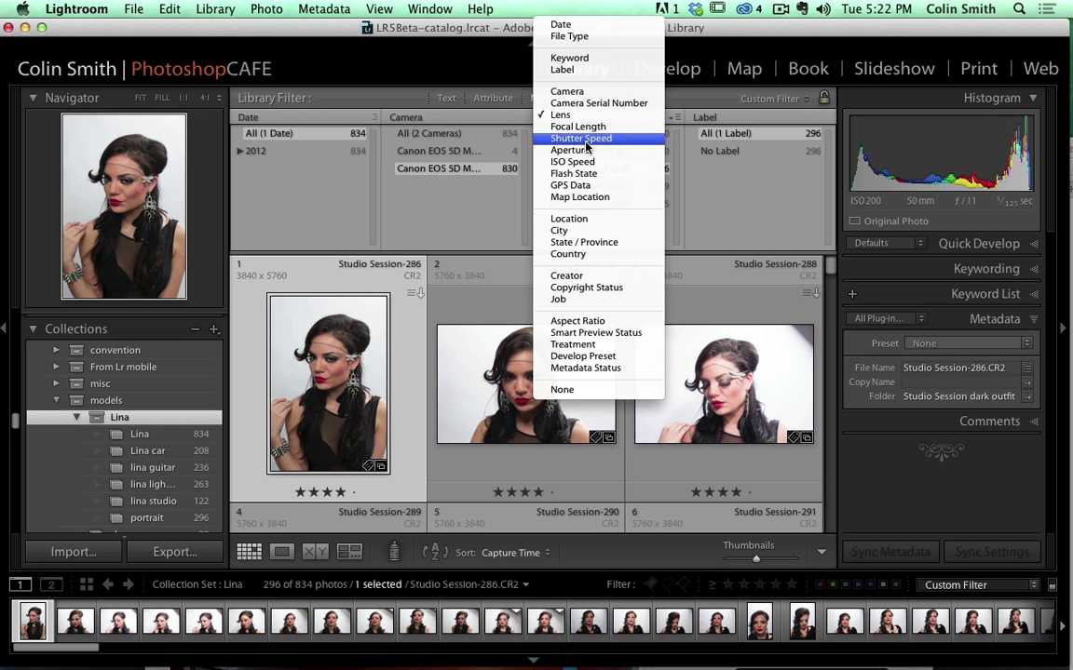
left_click(473, 89)
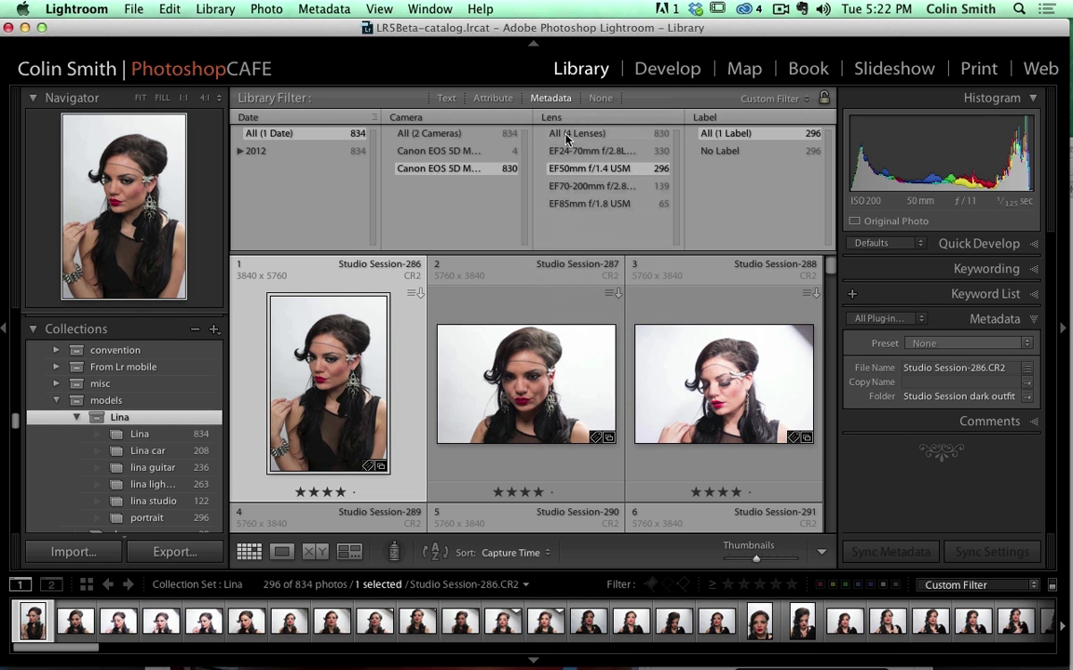
- Show the photos from all lenses, limit them to the EF50mm f/1.4 USM lens and browse the filtered photos
left_click(582, 133)
scroll(617, 373, "down", 2)
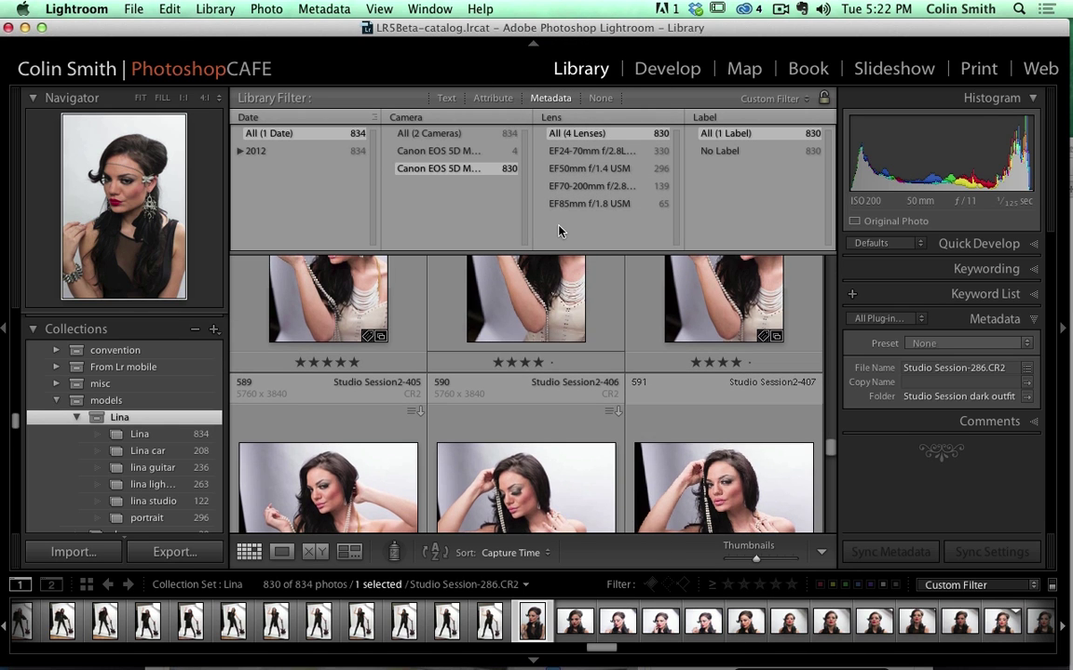
left_click(566, 174)
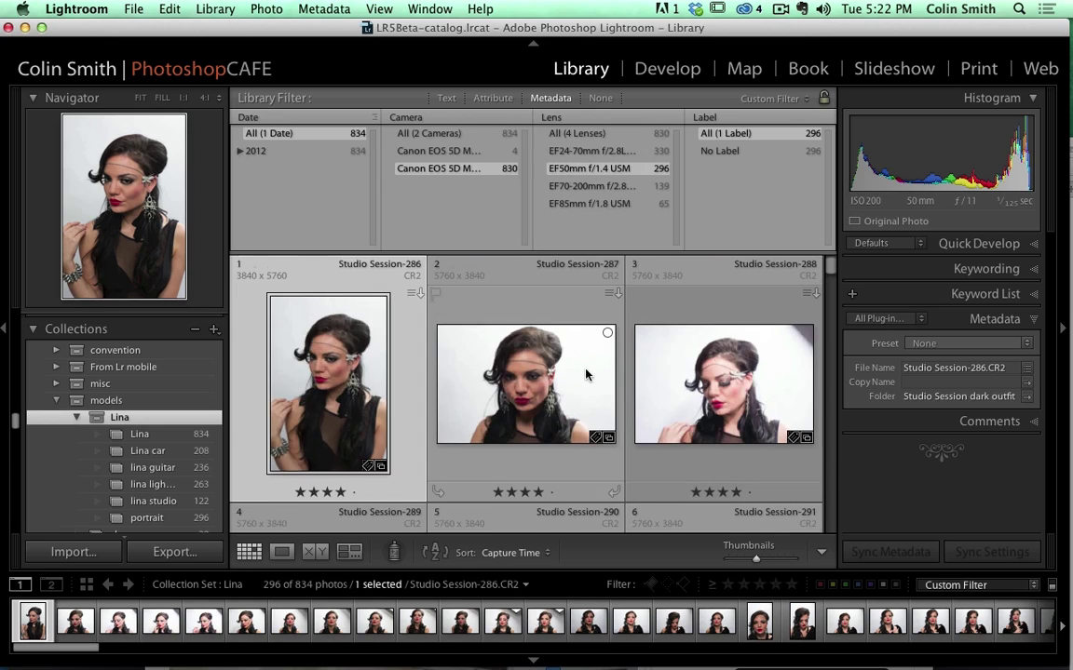
scroll(586, 371, "down", 2)
scroll(587, 370, "down", 20)
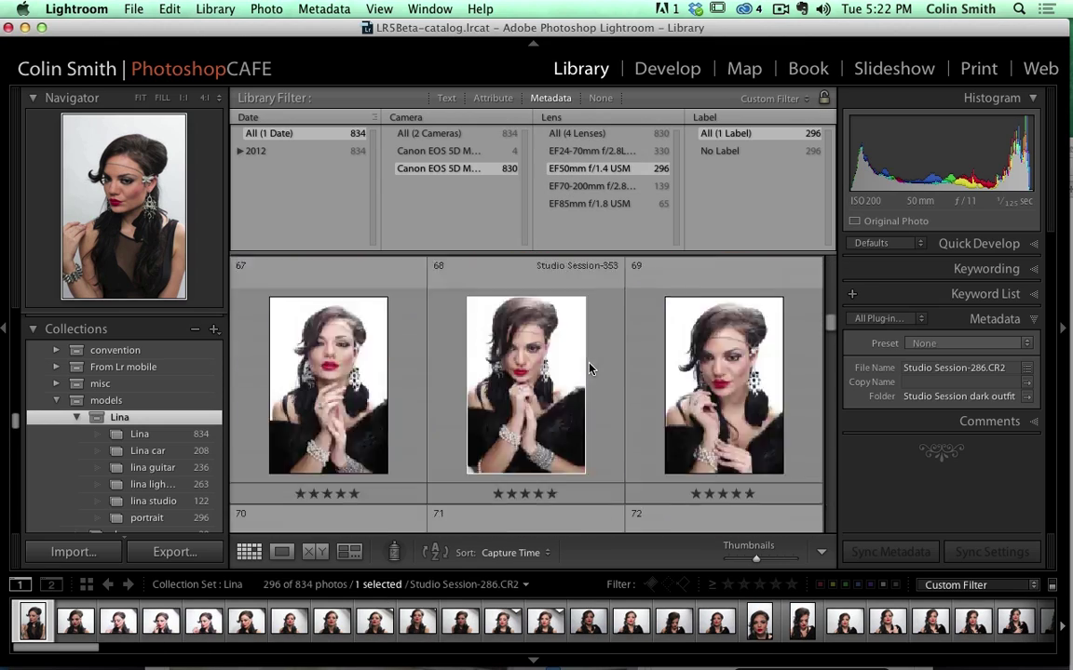
scroll(589, 368, "down", 20)
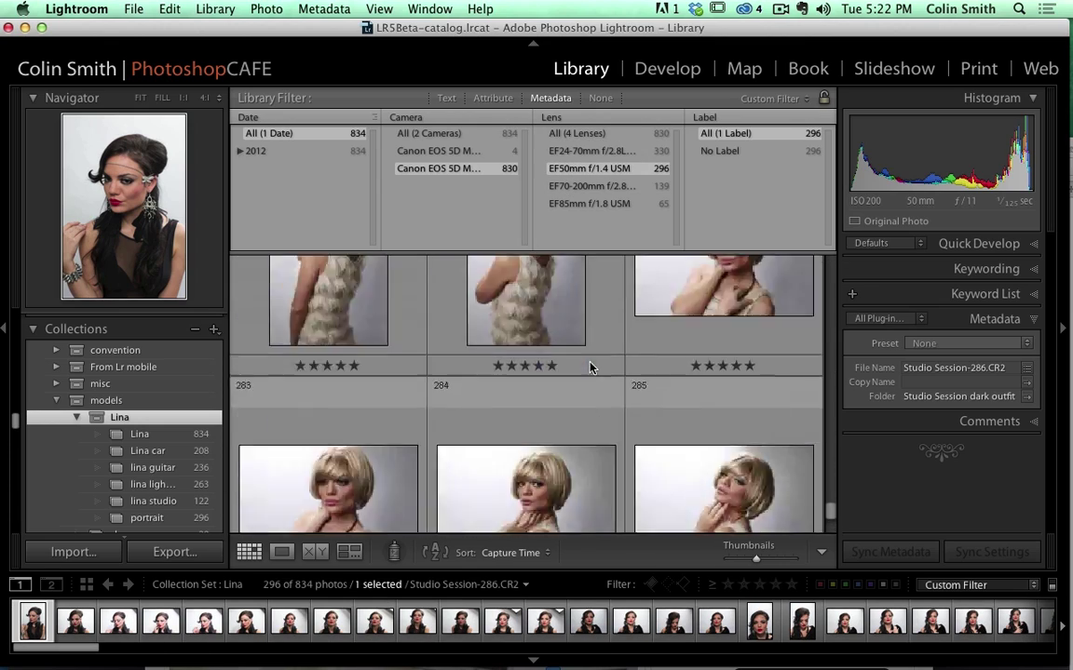
scroll(589, 368, "up", 20)
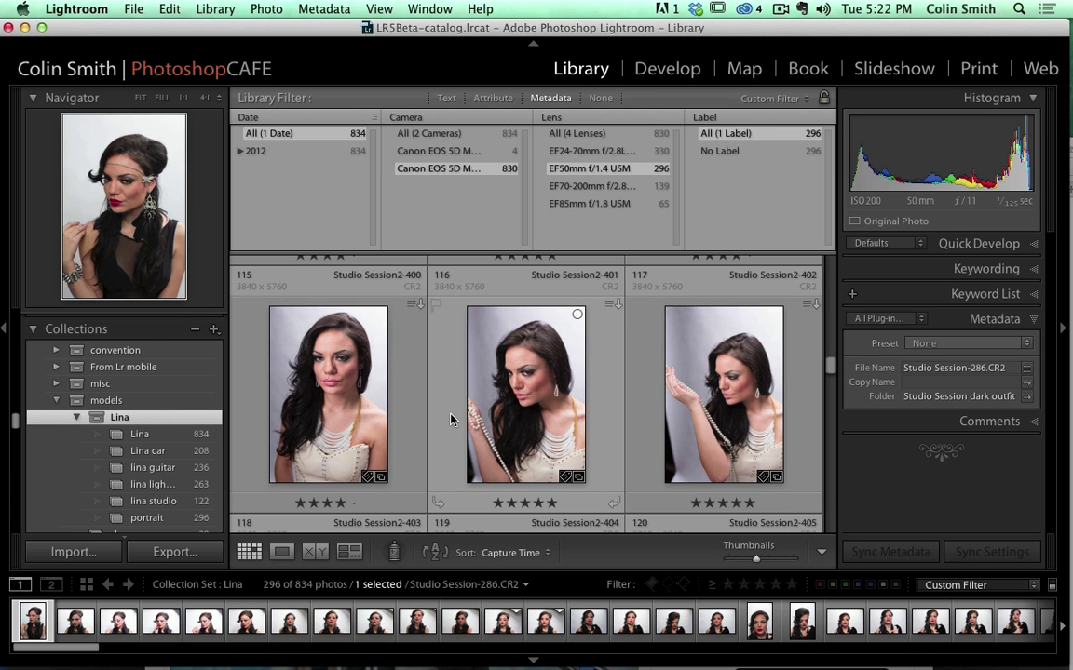
- Add an Aperture column after the lens column of the metadata filter and limit the photos to f/3.5
left_click(670, 118)
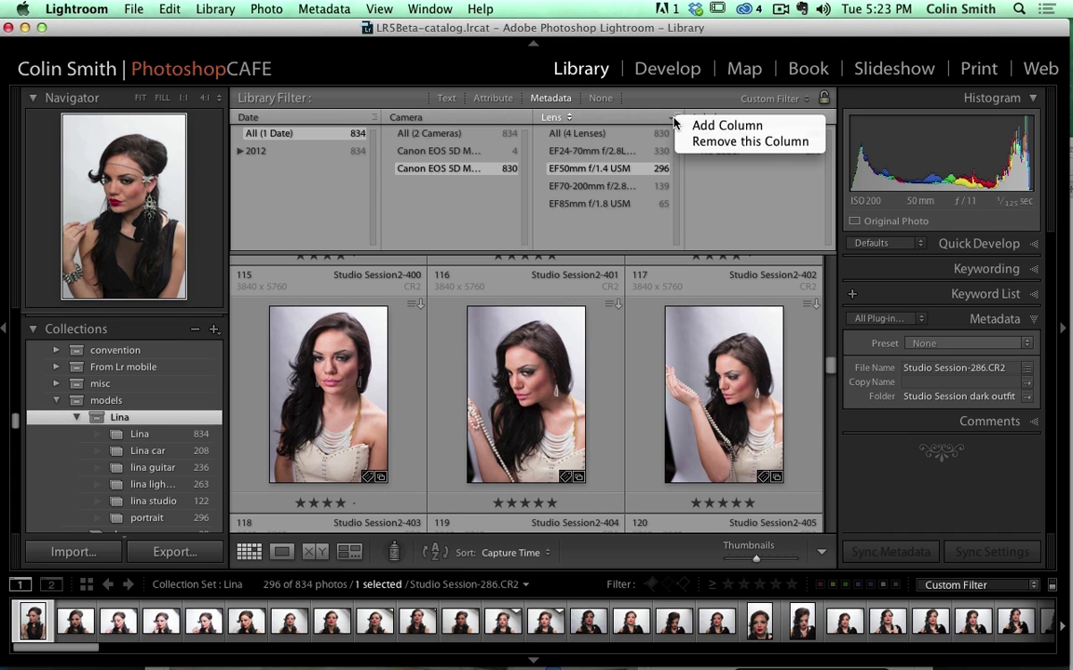
left_click(722, 127)
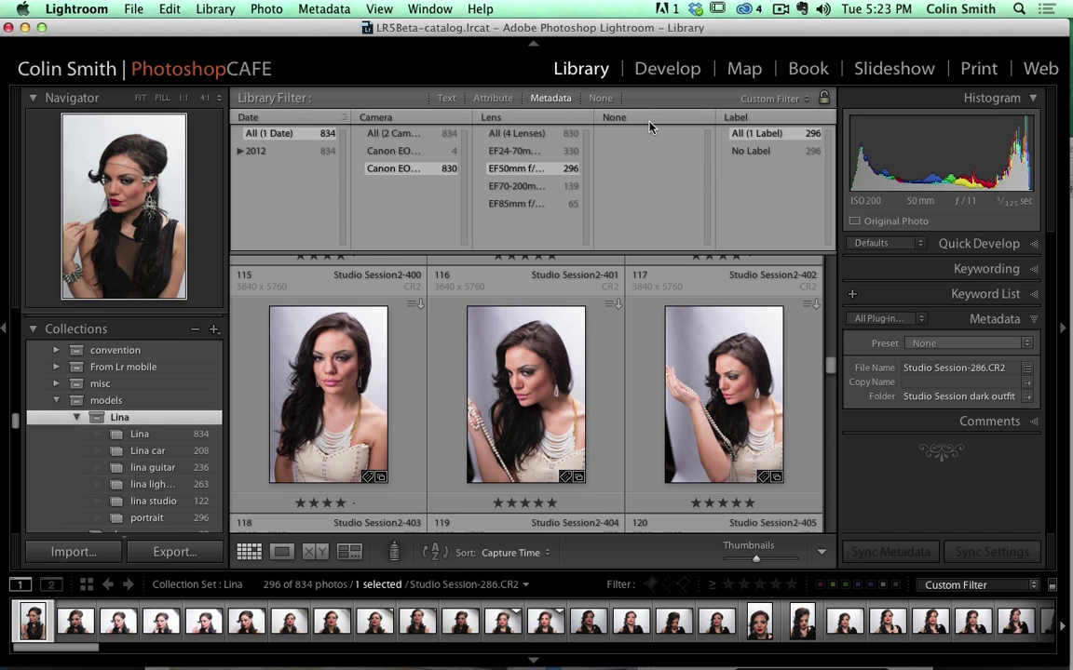
left_click(624, 117)
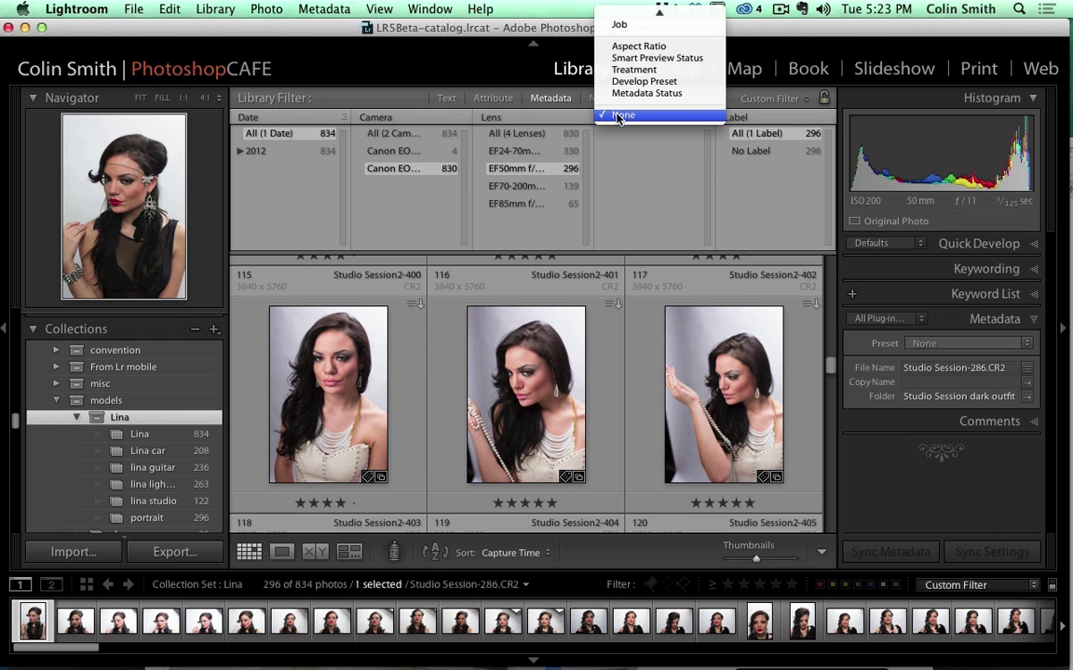
scroll(642, 111, "up", 5)
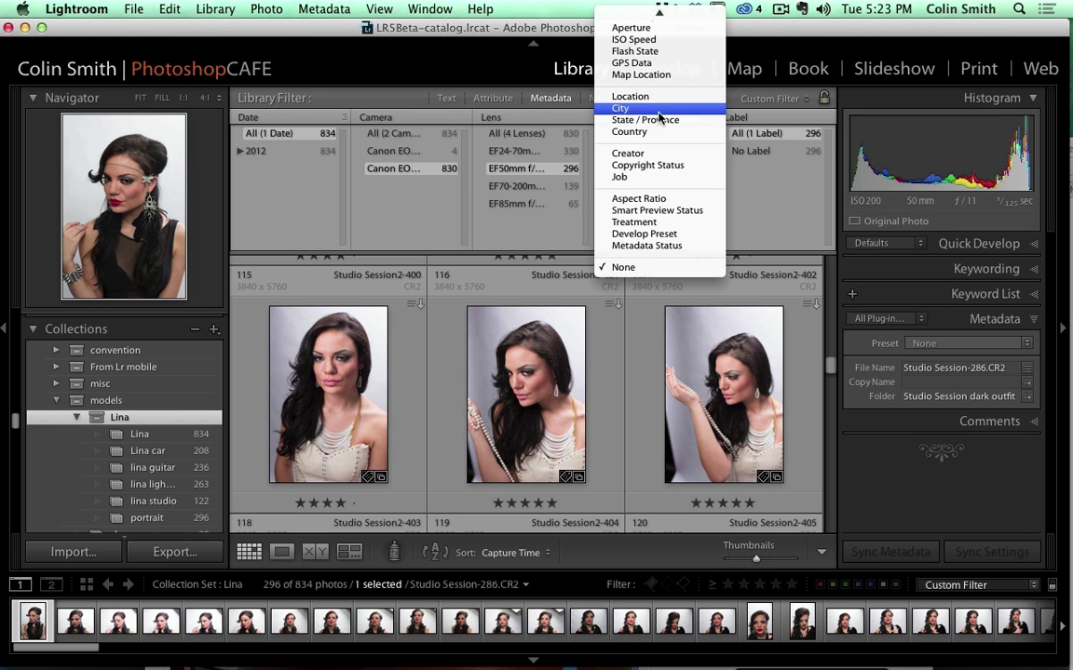
scroll(643, 65, "up", 3)
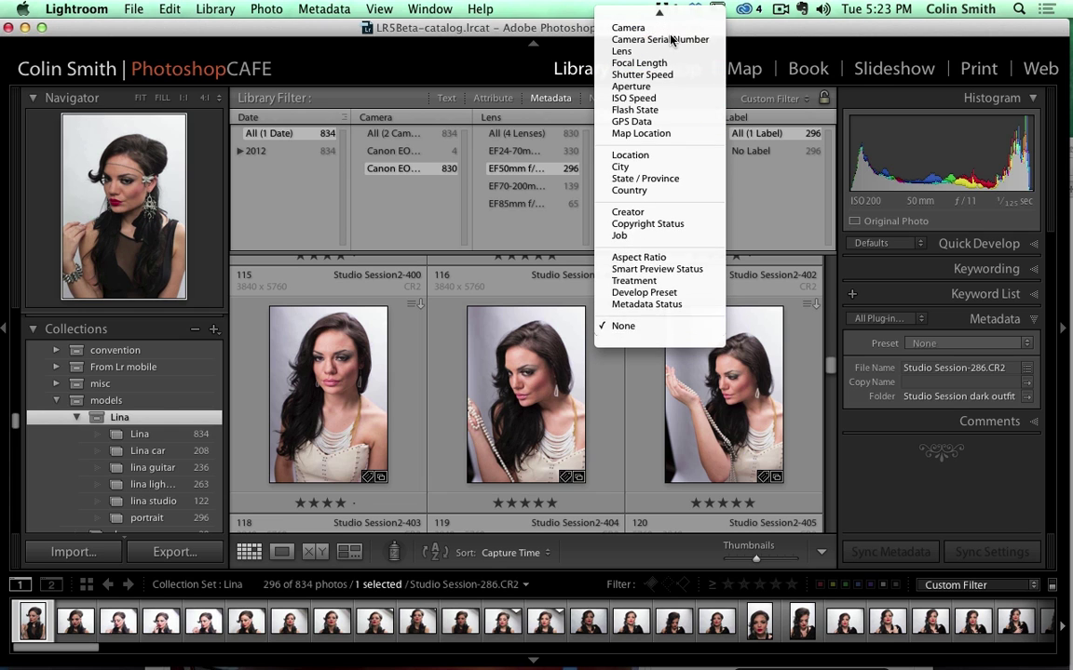
left_click(652, 99)
left_click(622, 185)
scroll(642, 186, "down", 2)
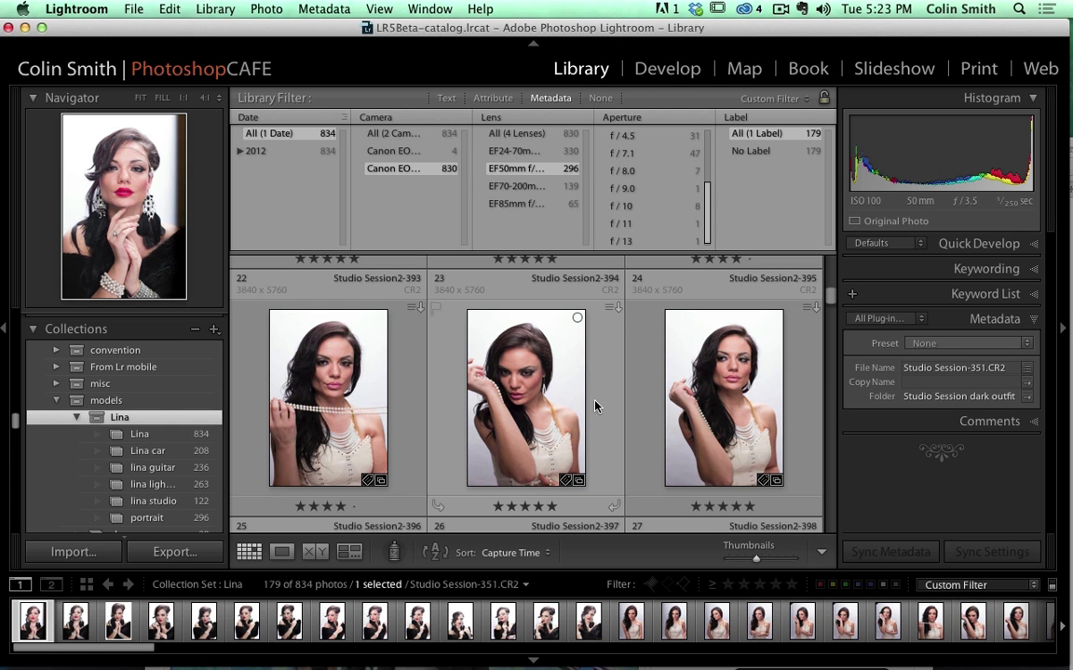
- Show the attribute and text filter options together with the metadata filter
left_click(507, 100)
left_click(446, 98, "shift")
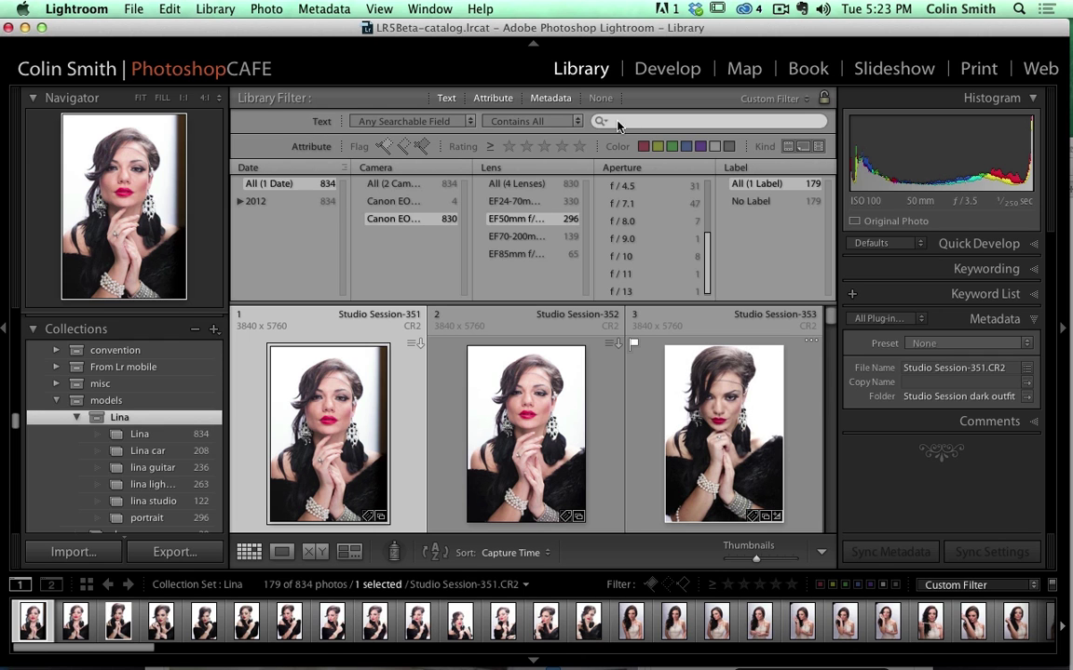
- Turn off all library filters and hide the filter bar above the grid
left_click(599, 100)
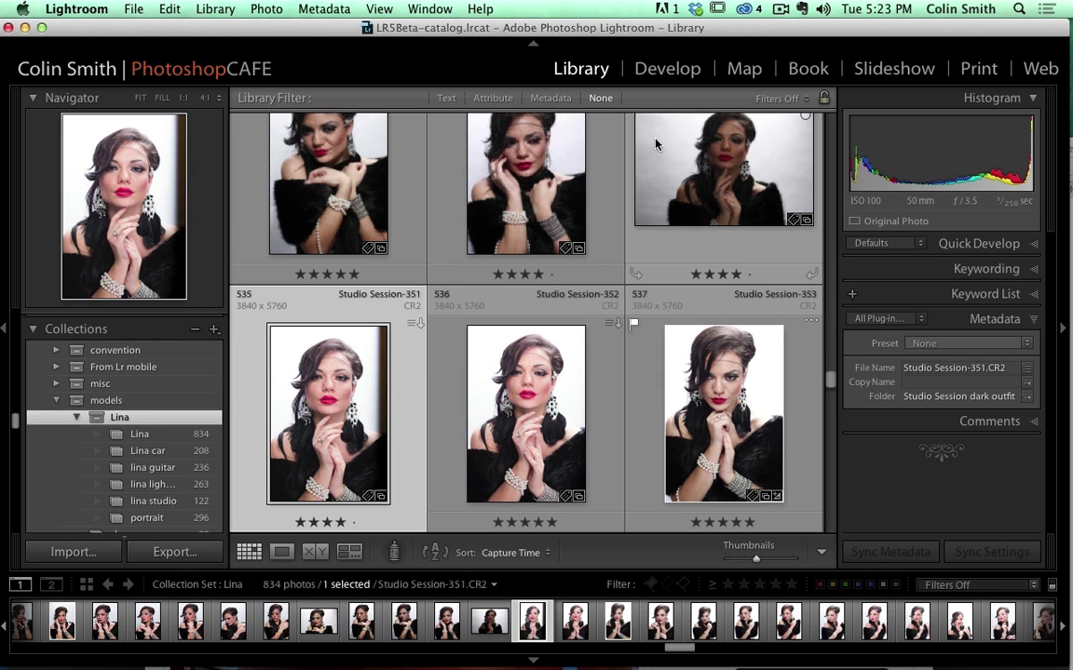
key("backslash")
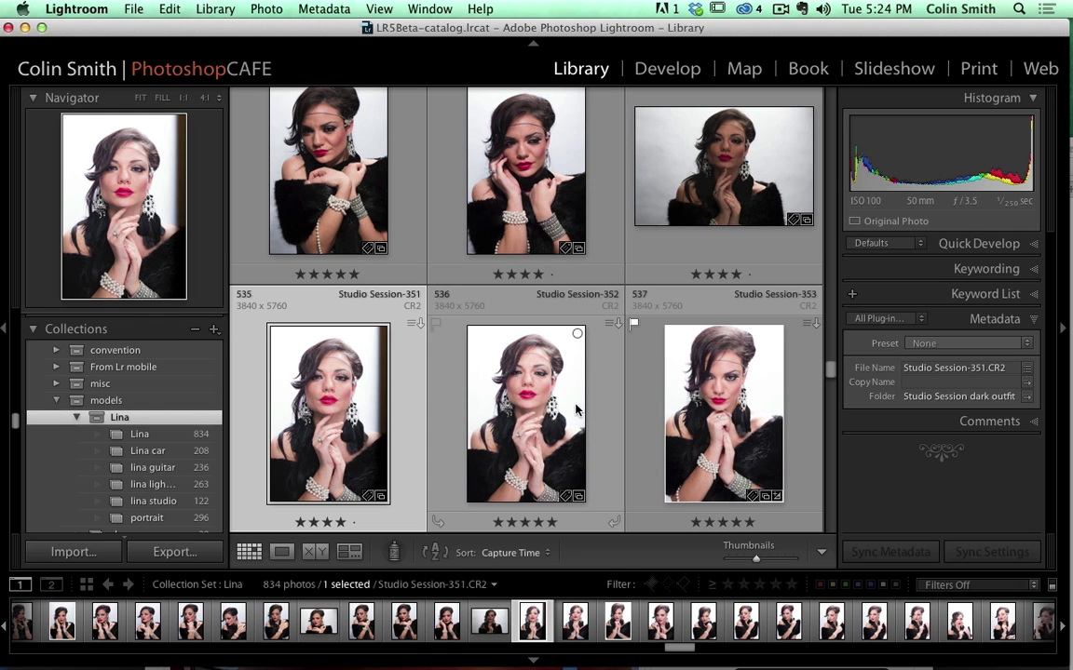
- Select the photo Studio Session2-432 in the grid and open it in compare view beside the following photo
left_click(513, 370, "super")
scroll(570, 366, "down", 1)
scroll(570, 366, "down", 20)
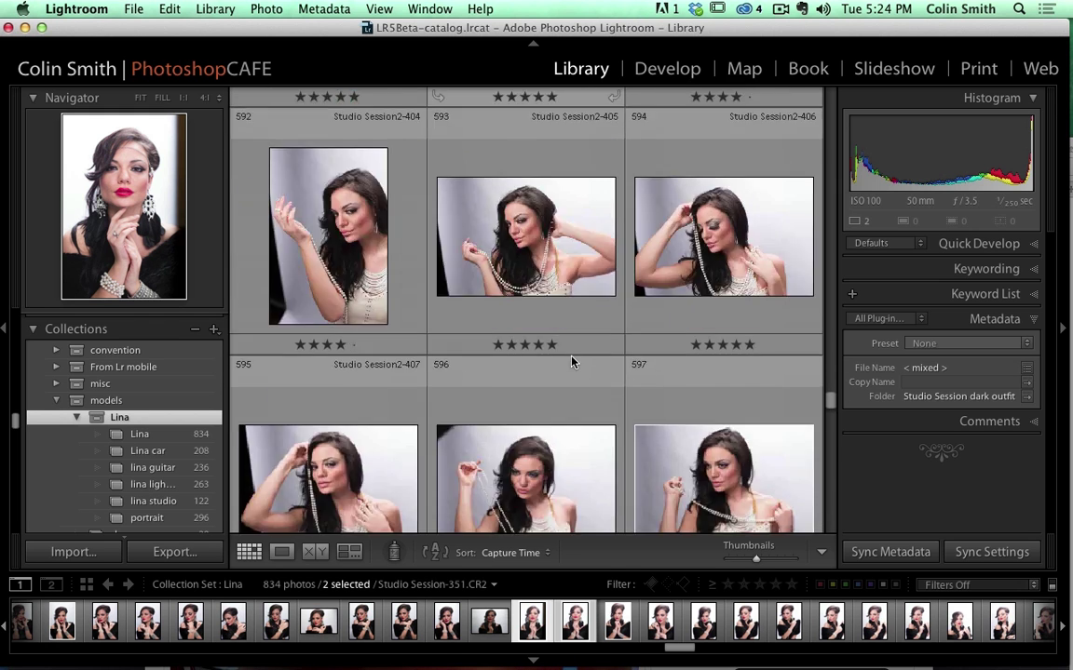
scroll(575, 358, "up", 2)
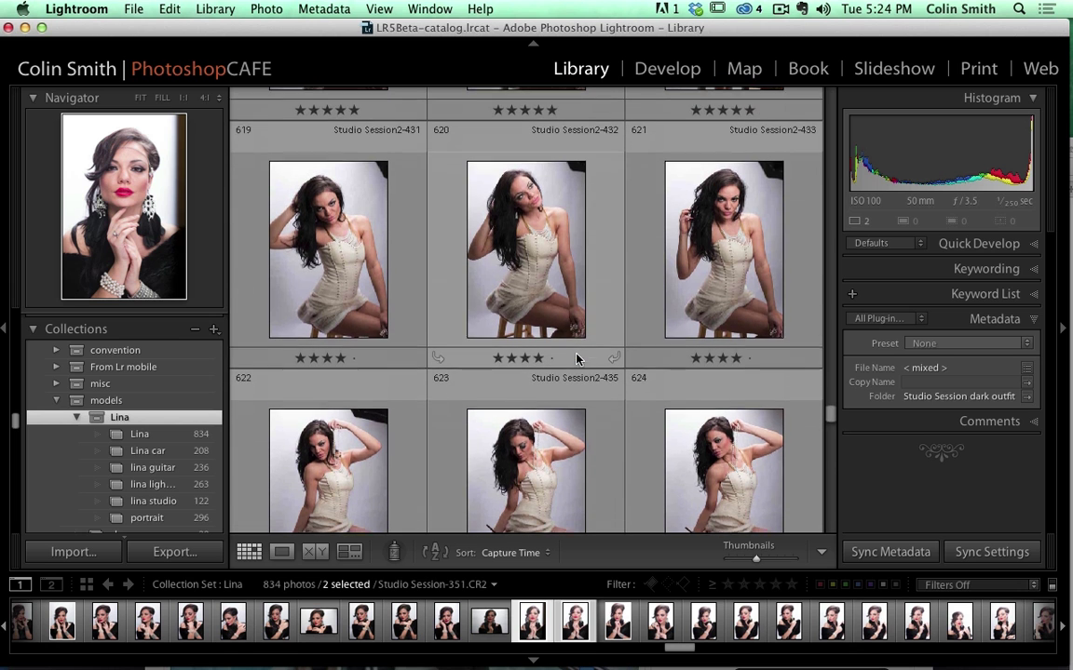
left_click(545, 211)
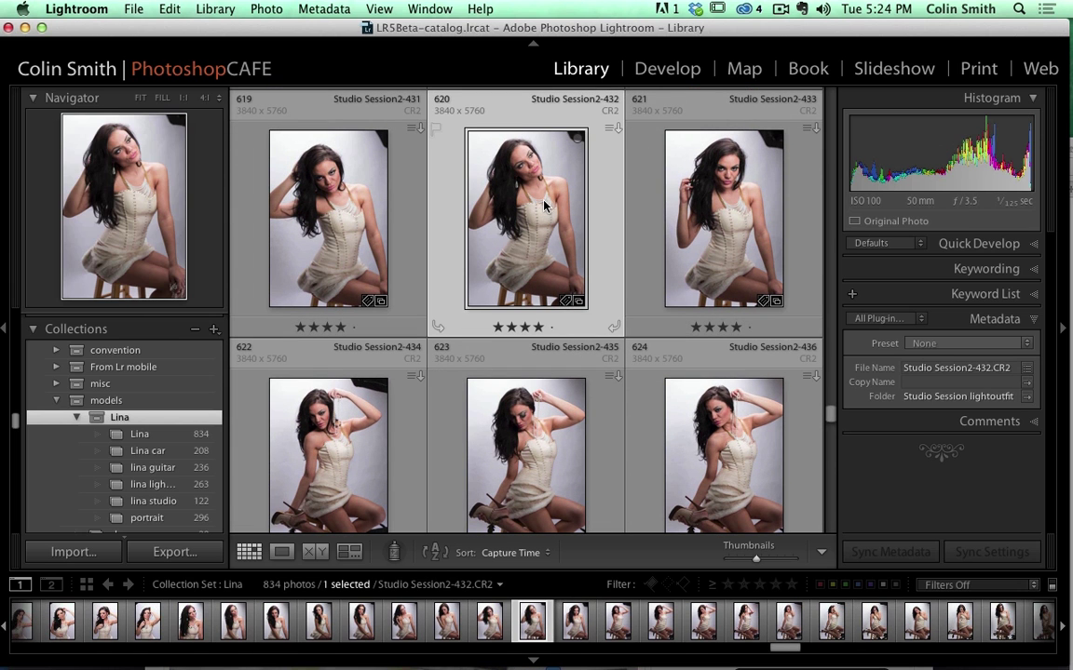
left_click(315, 549)
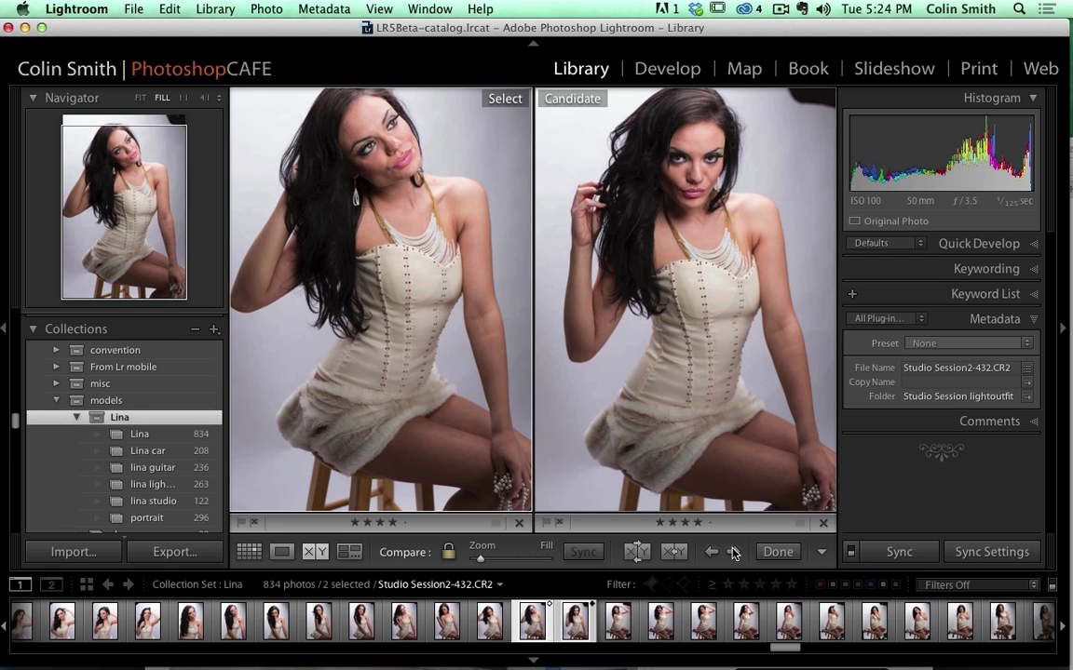
- Advance the Select photo in compare view to Studio Session2-438 while keeping the same candidate
key("Right")
key("Right")
key("Right")
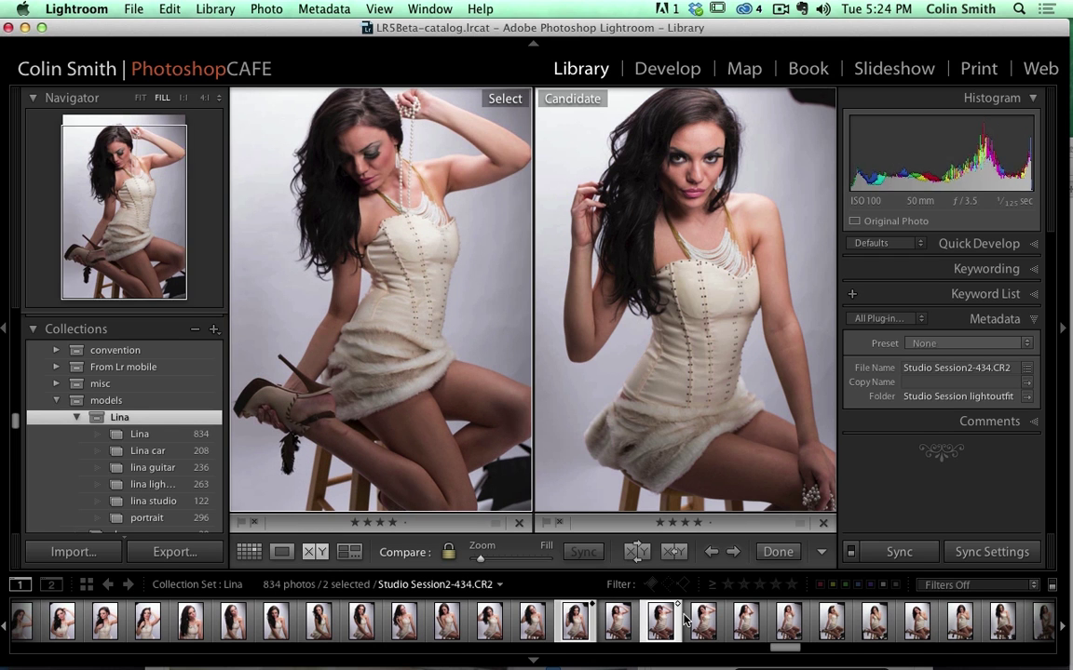
key("Right")
key("Right")
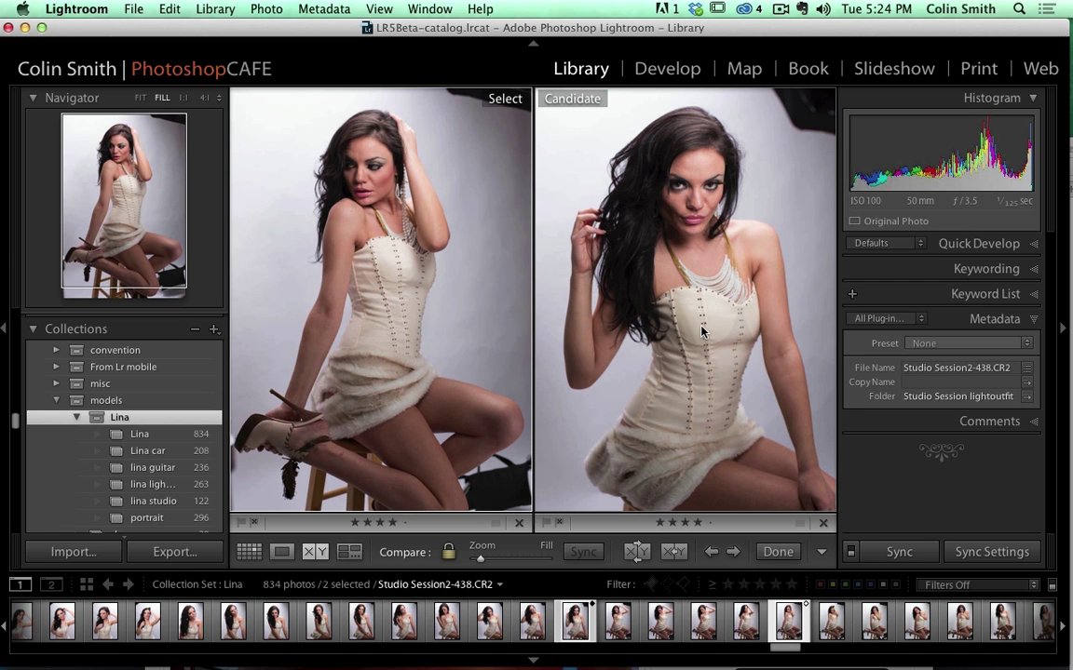
- Switch to survey view and show the four consecutive photos ending with Studio Session2-438
left_click(349, 552)
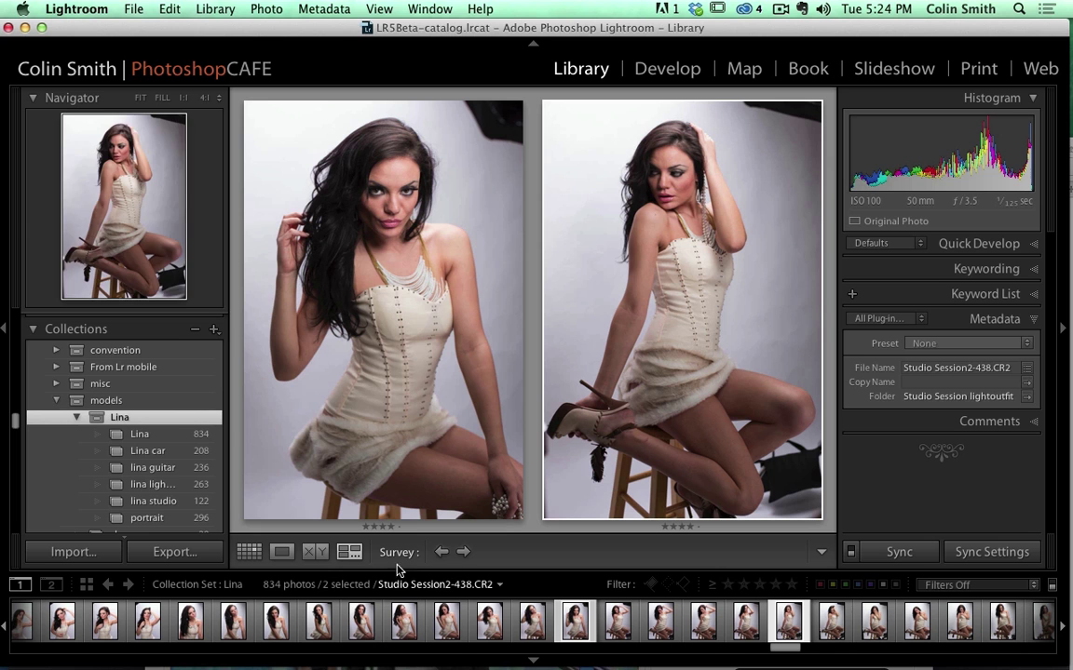
left_click(660, 622)
left_click(789, 622, "shift")
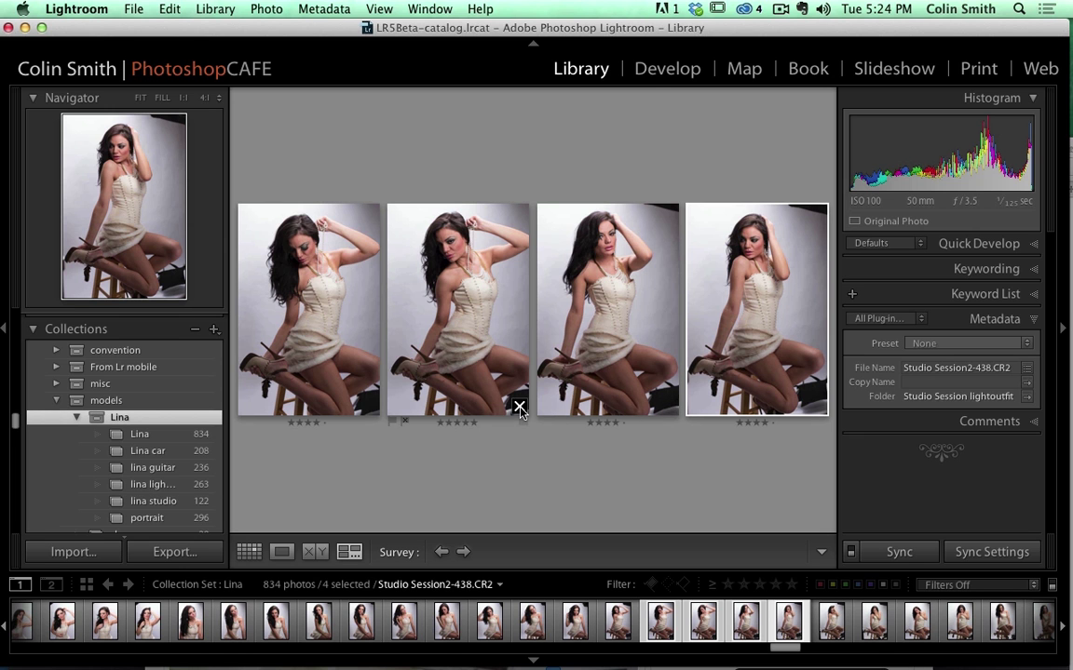
- Remove photos from the survey until only Studio Session2-437 is left, and return to the grid view
left_click(519, 407)
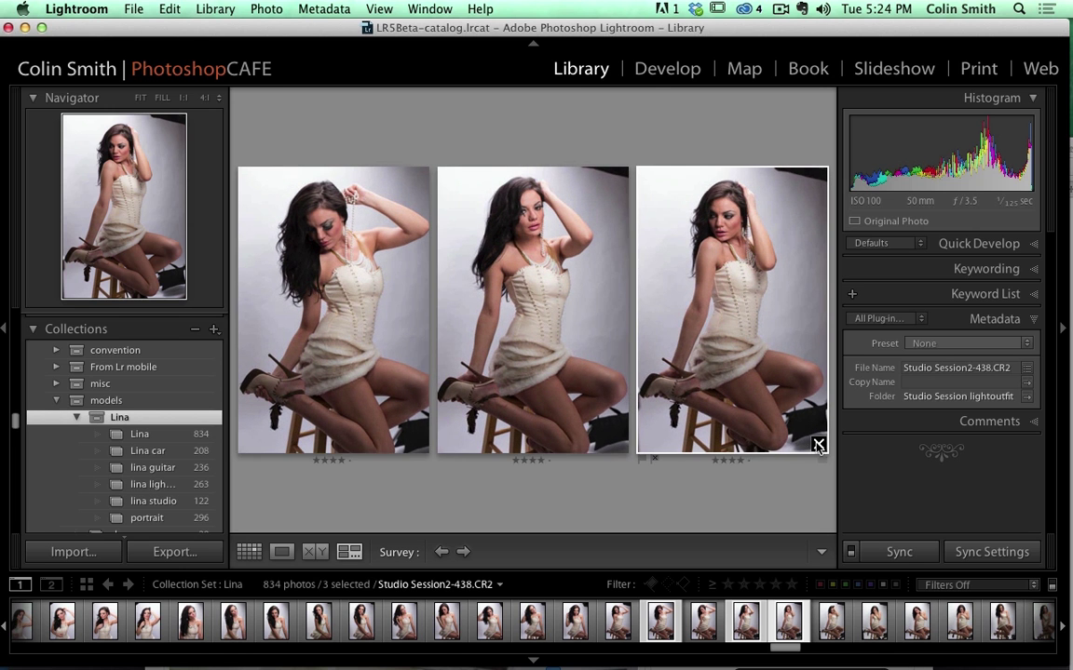
left_click(818, 445)
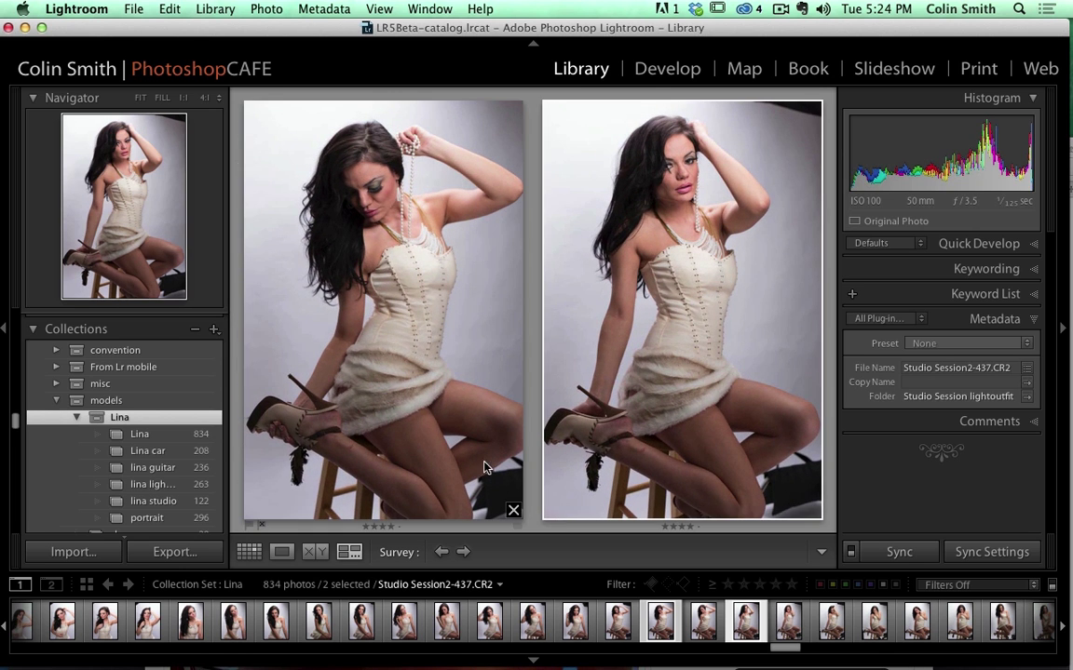
left_click(513, 511)
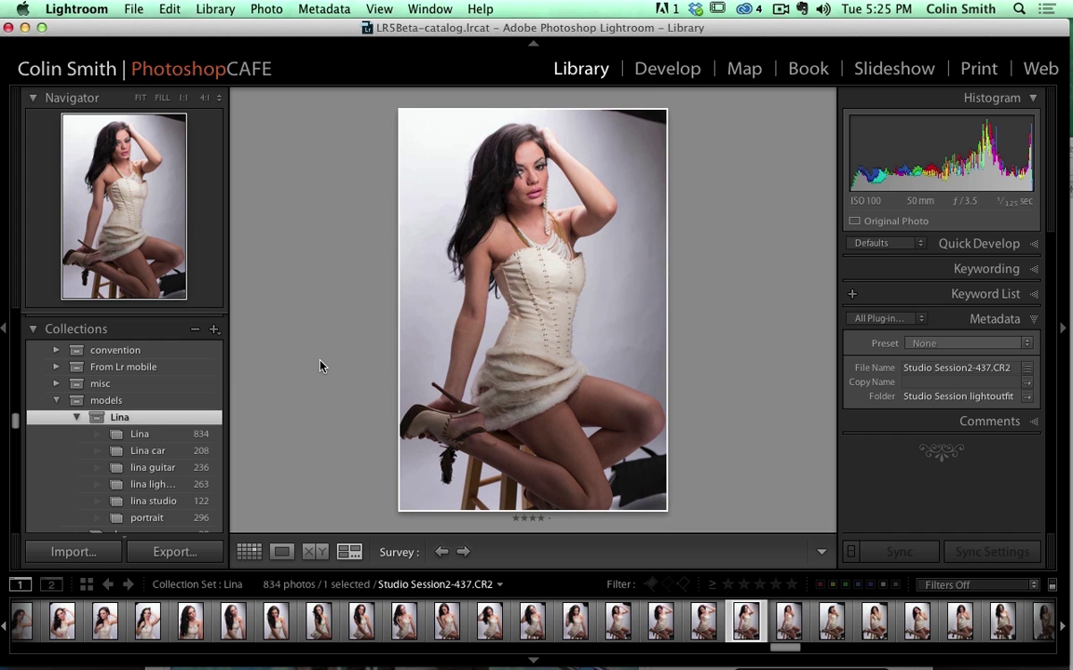
key("g")
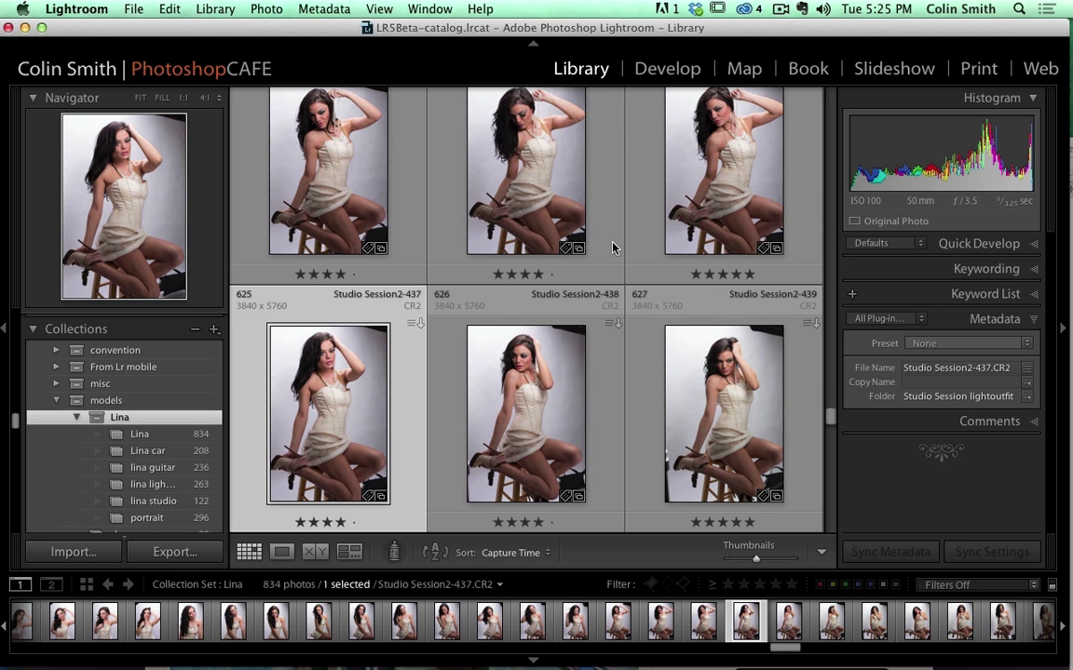
- Show the photo Studio Session2-434 in a secondary display window, move the window aside and zoom into its image
left_click(318, 117)
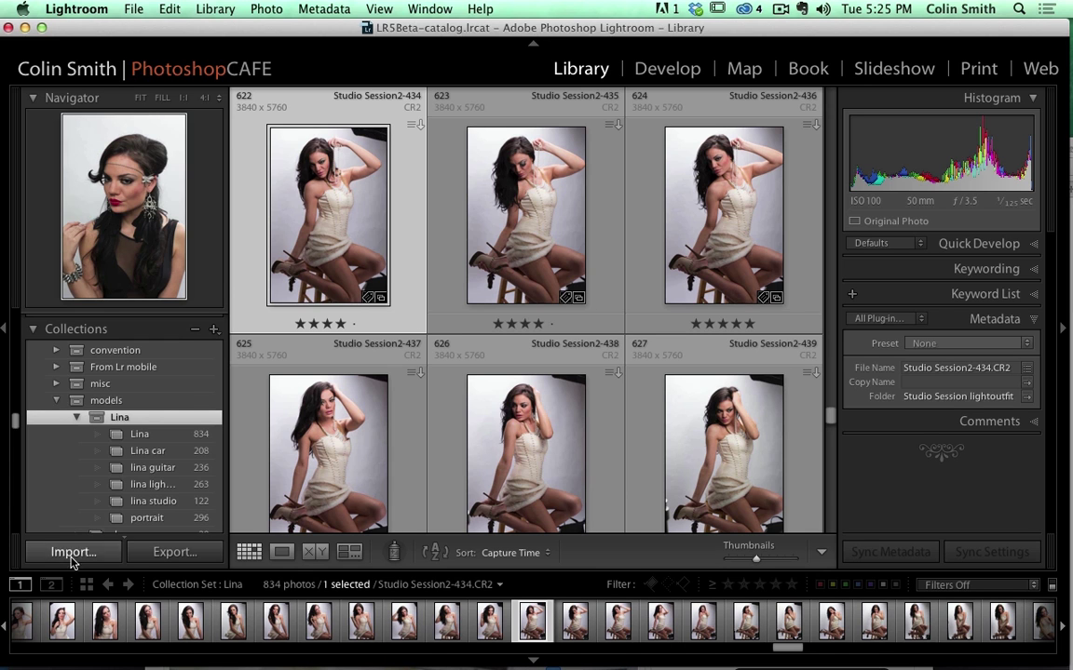
left_click(53, 585)
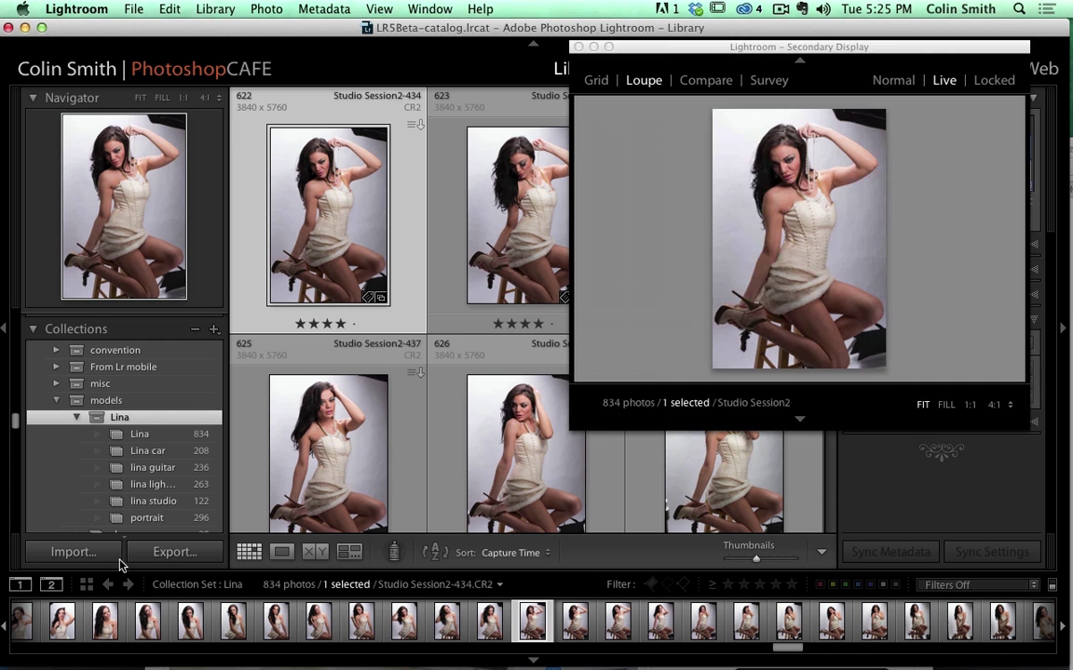
left_click_drag(667, 60, 726, 30)
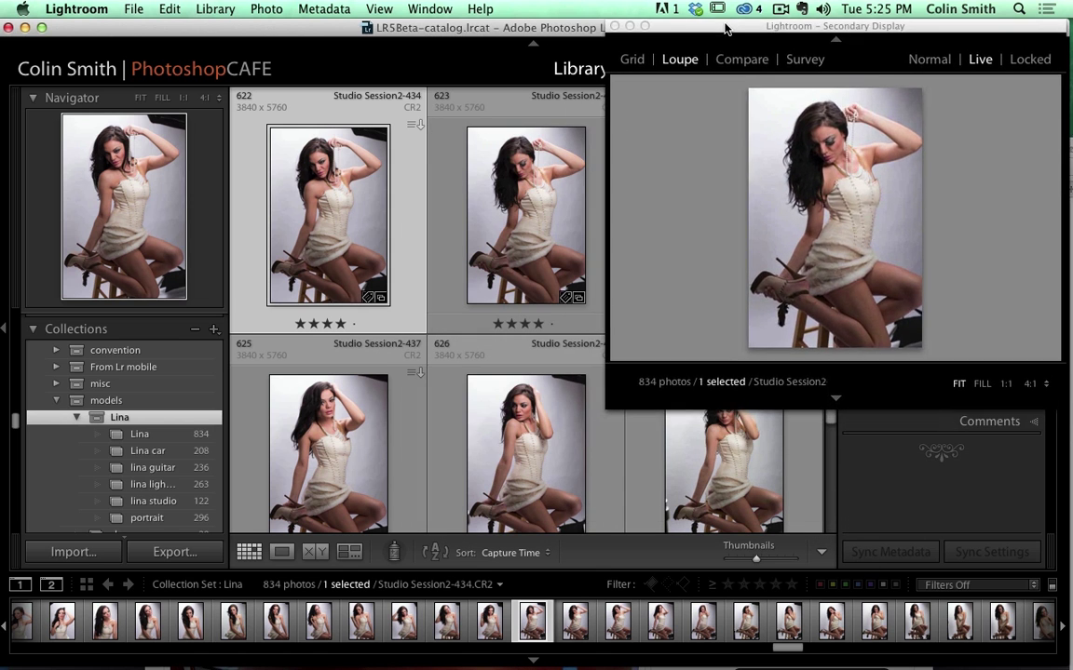
left_click(827, 185)
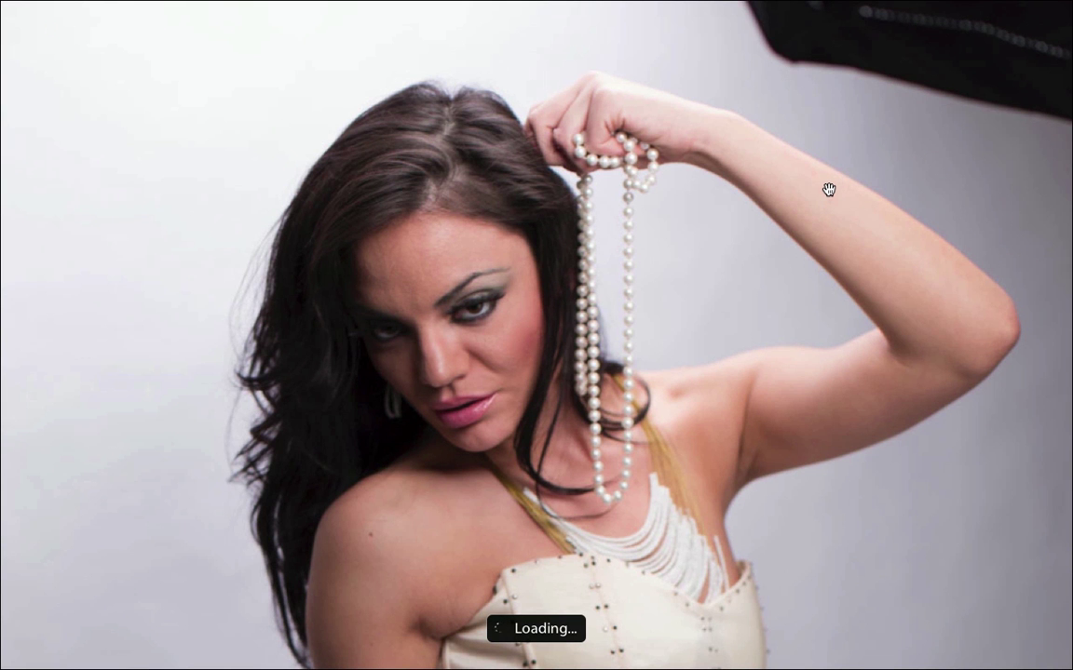
- Zoom the secondary display out to fit and preview Studio Session2-435, Studio Session2-438, Studio Session2-434 and neighbouring photos in it
left_click(831, 194)
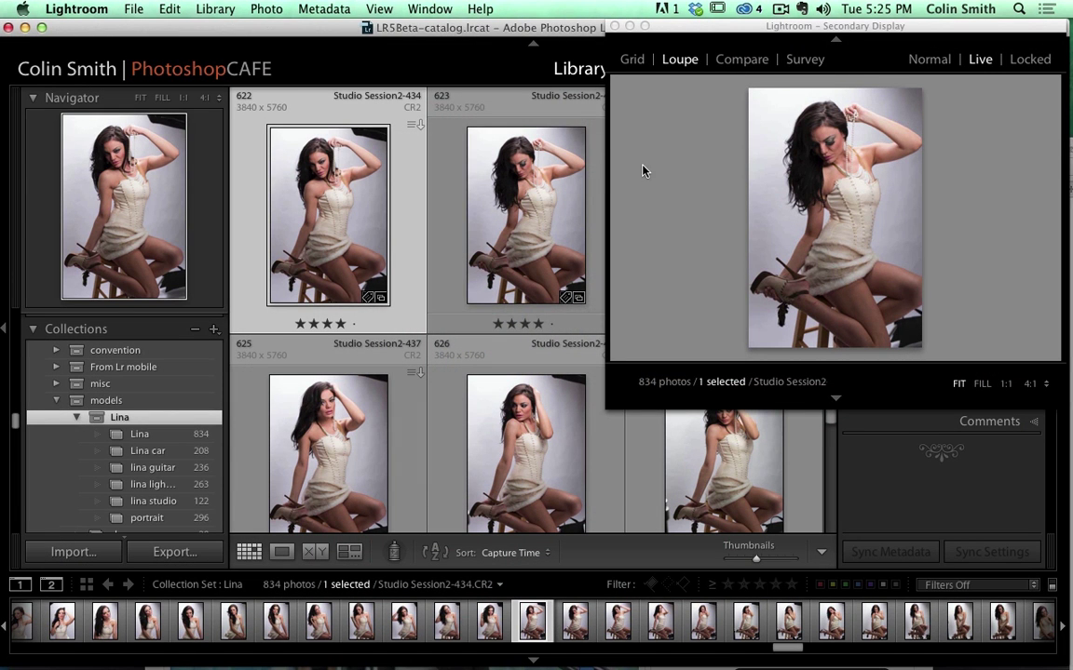
left_click(526, 223)
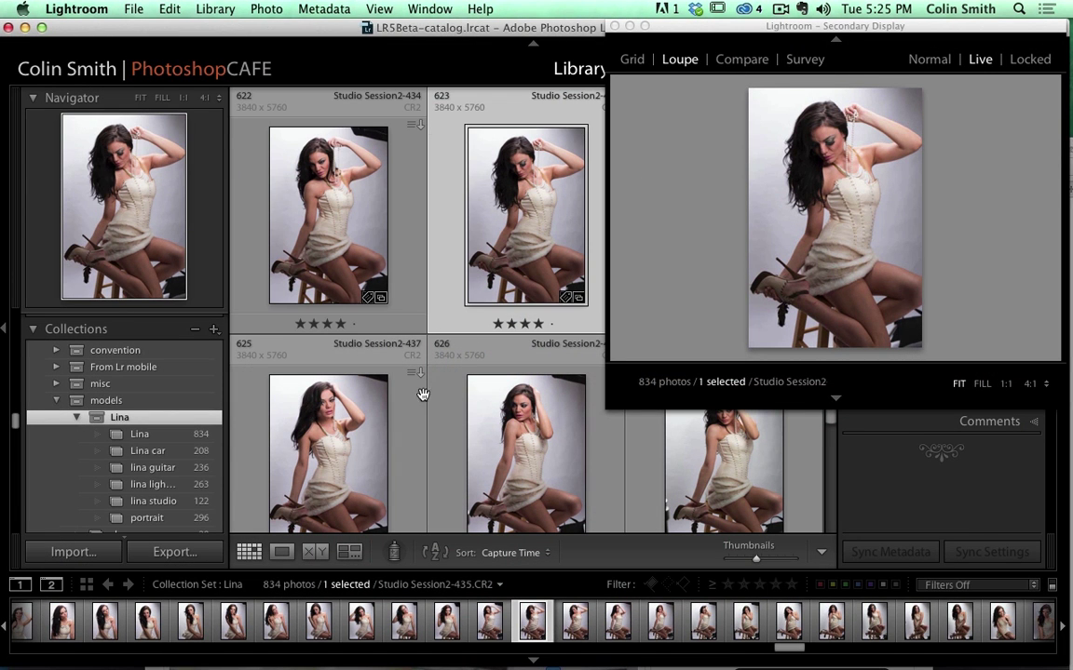
scroll(373, 386, "down", 1)
left_click(557, 385)
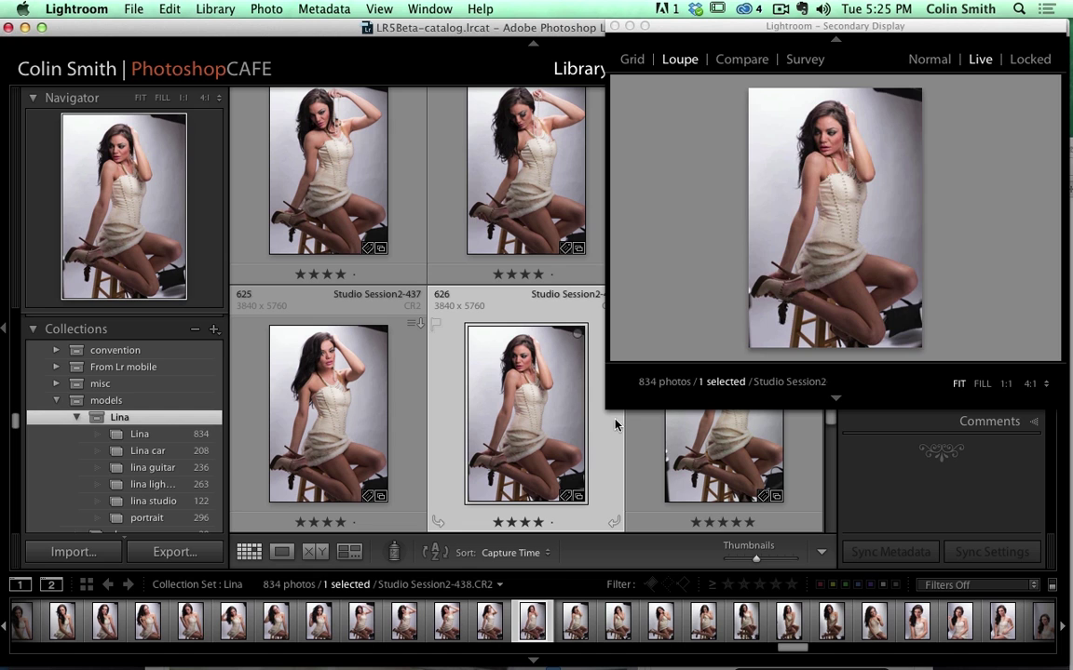
left_click(403, 622)
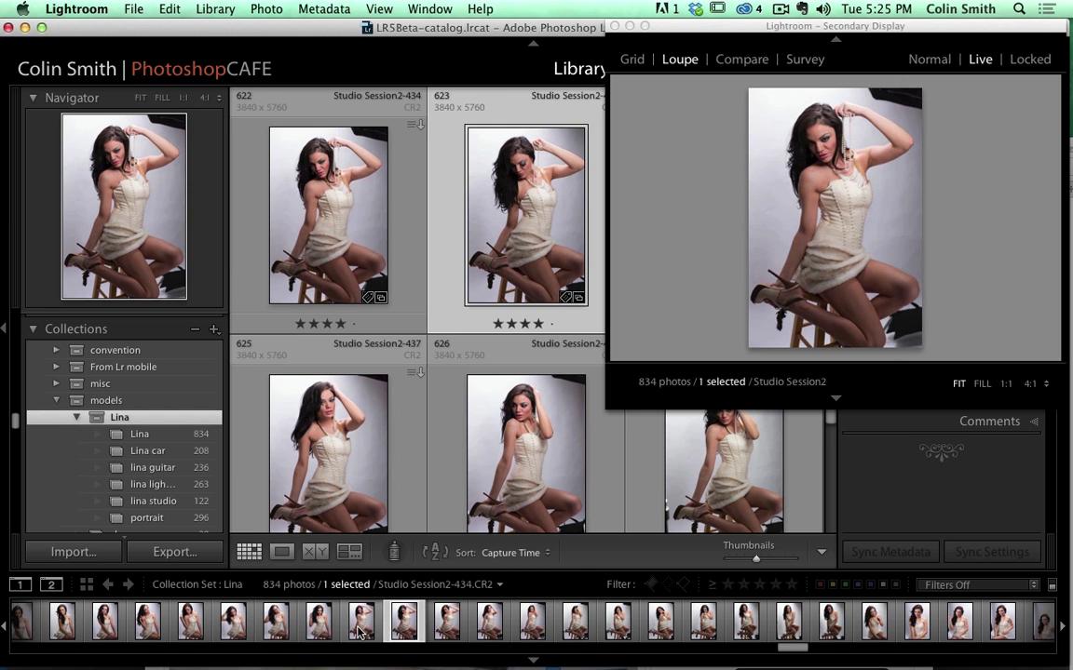
left_click(362, 621)
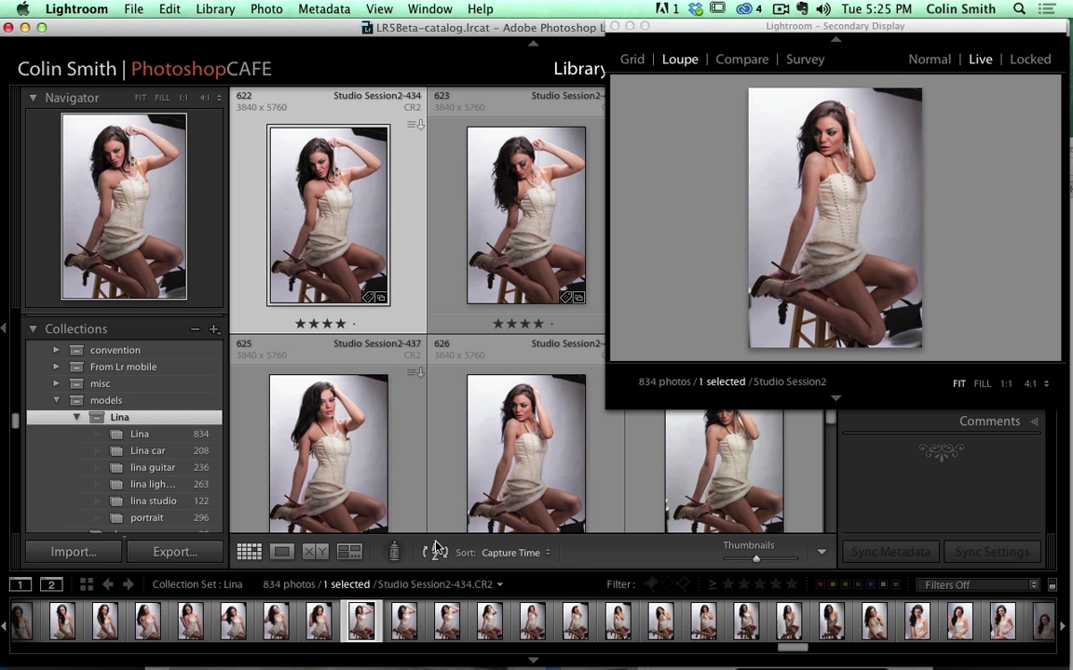
key("Left")
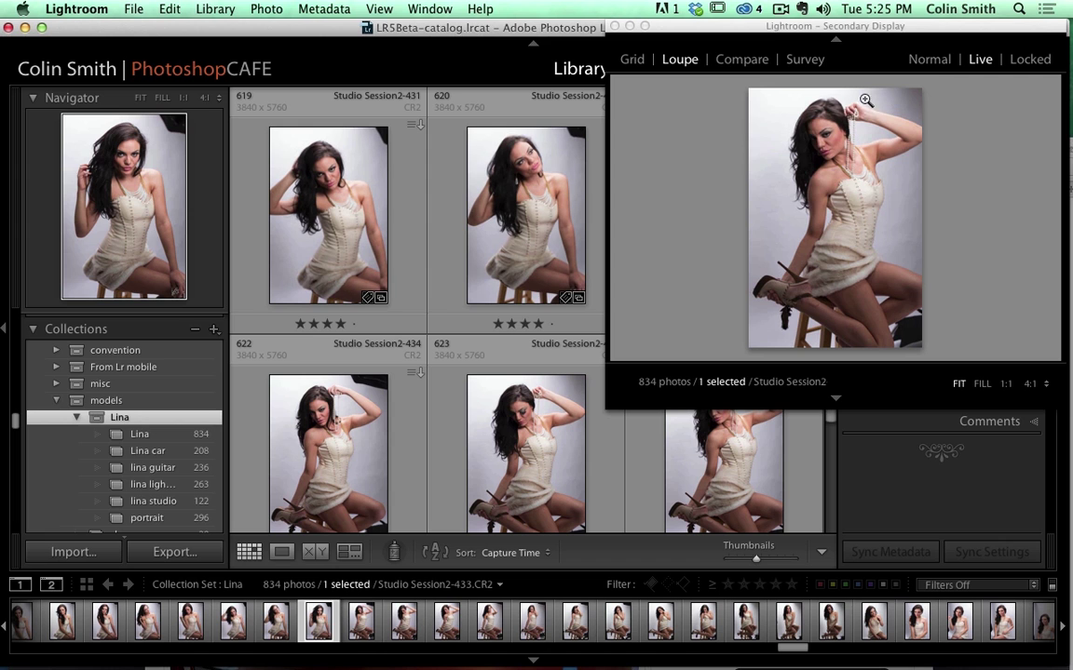
- Set the secondary loupe to Normal mode, zoom the photo to 1:1 and pan to show both eyes
left_click(935, 59)
left_click(837, 158)
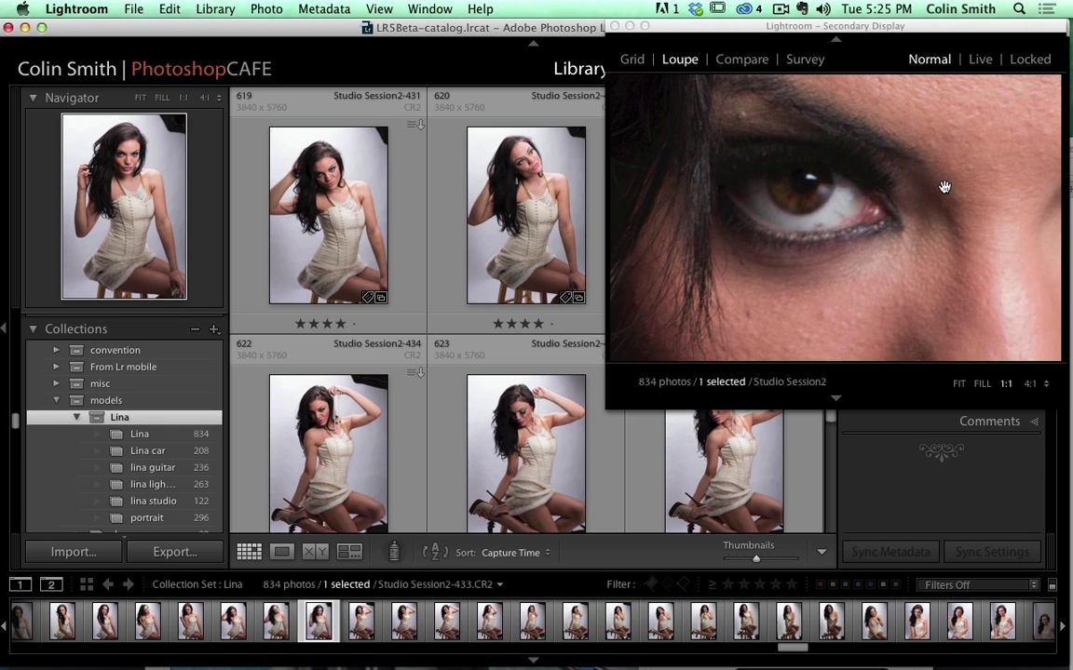
left_click_drag(944, 187, 790, 265)
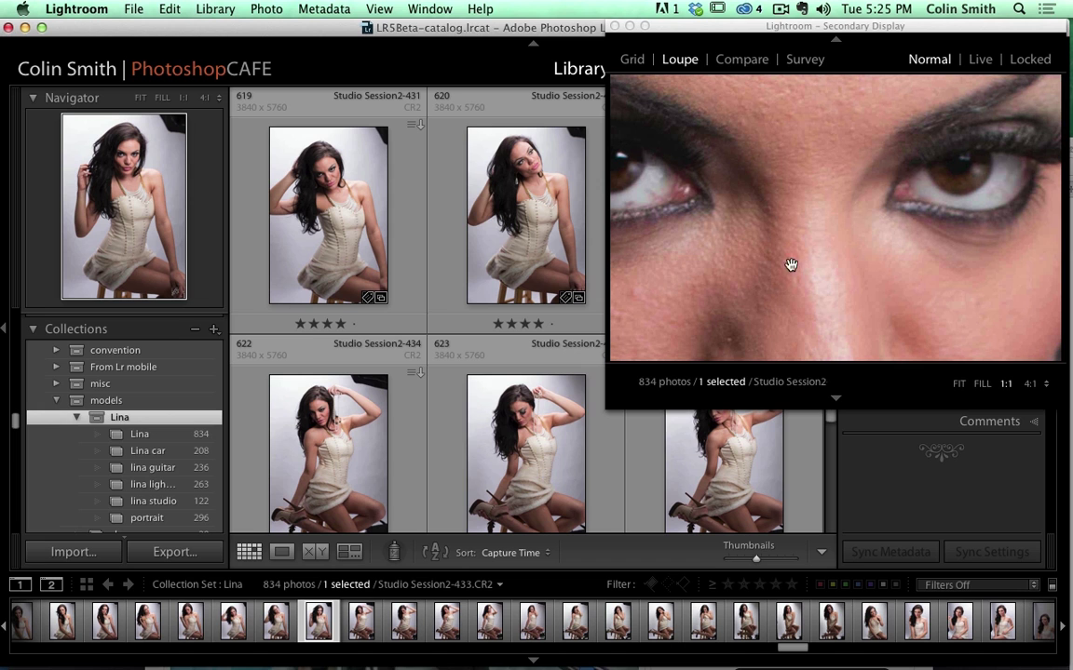
- Check Studio Session2-434, Studio Session2-432 and Studio Session2-431 at 1:1 in the secondary loupe, panning over each face
left_click(333, 430)
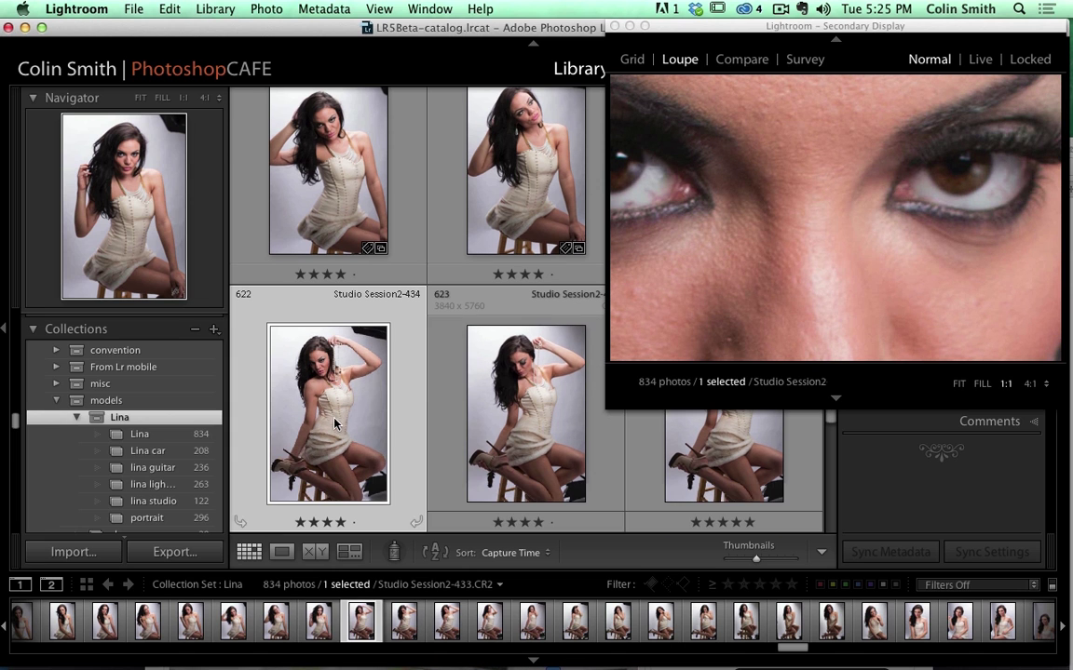
left_click_drag(806, 160, 963, 281)
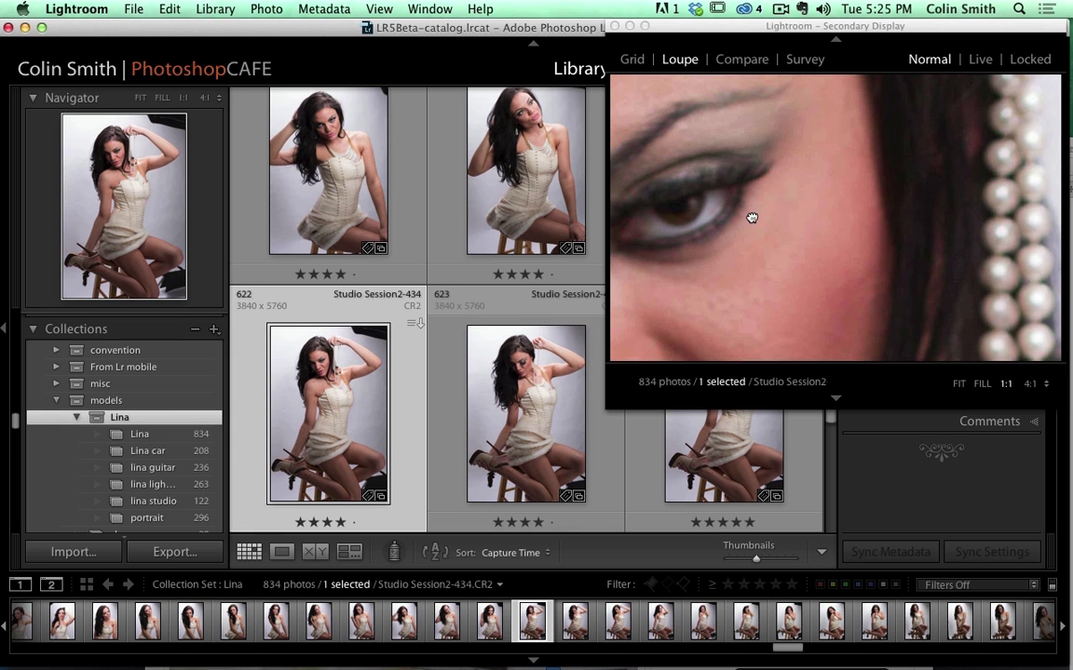
left_click_drag(749, 215, 962, 198)
left_click(521, 182)
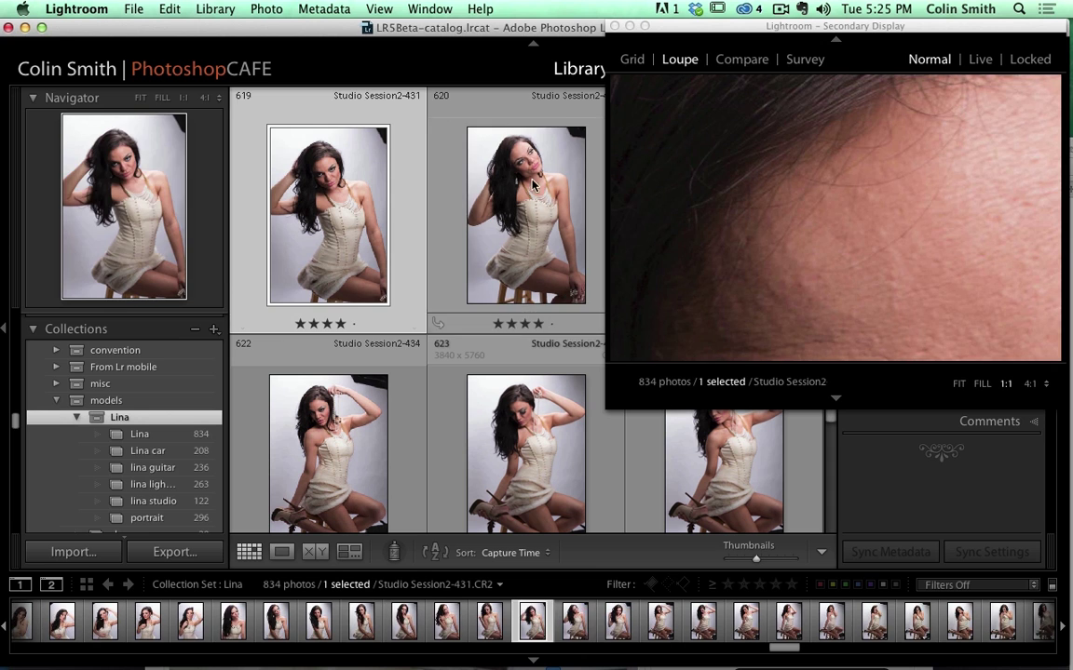
left_click_drag(959, 232, 784, 270)
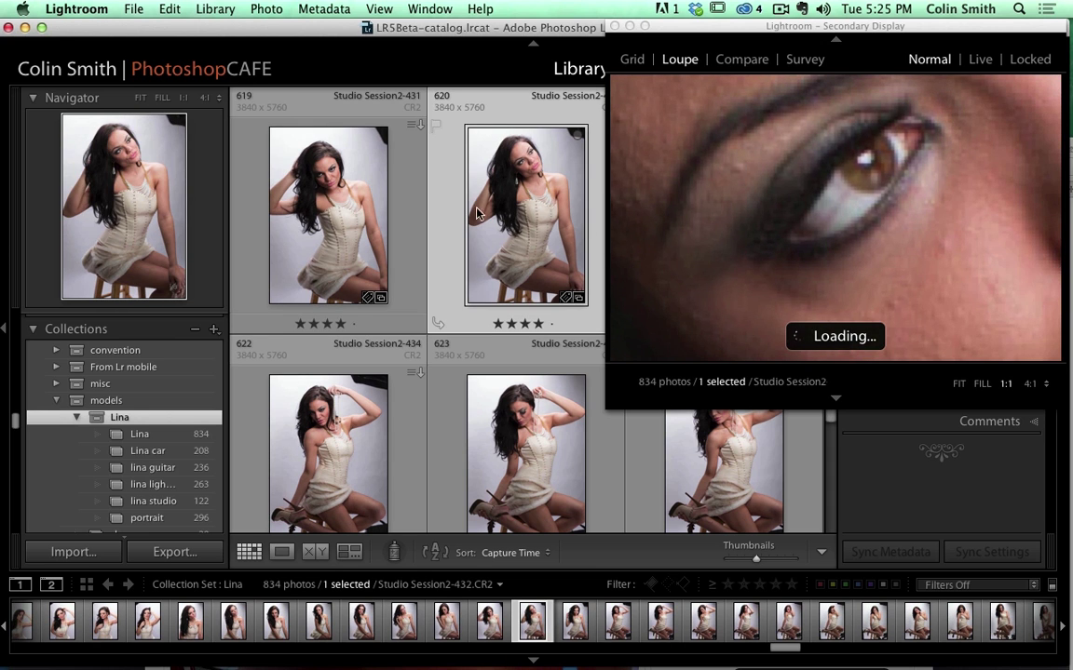
left_click(310, 188)
left_click_drag(870, 224, 848, 176)
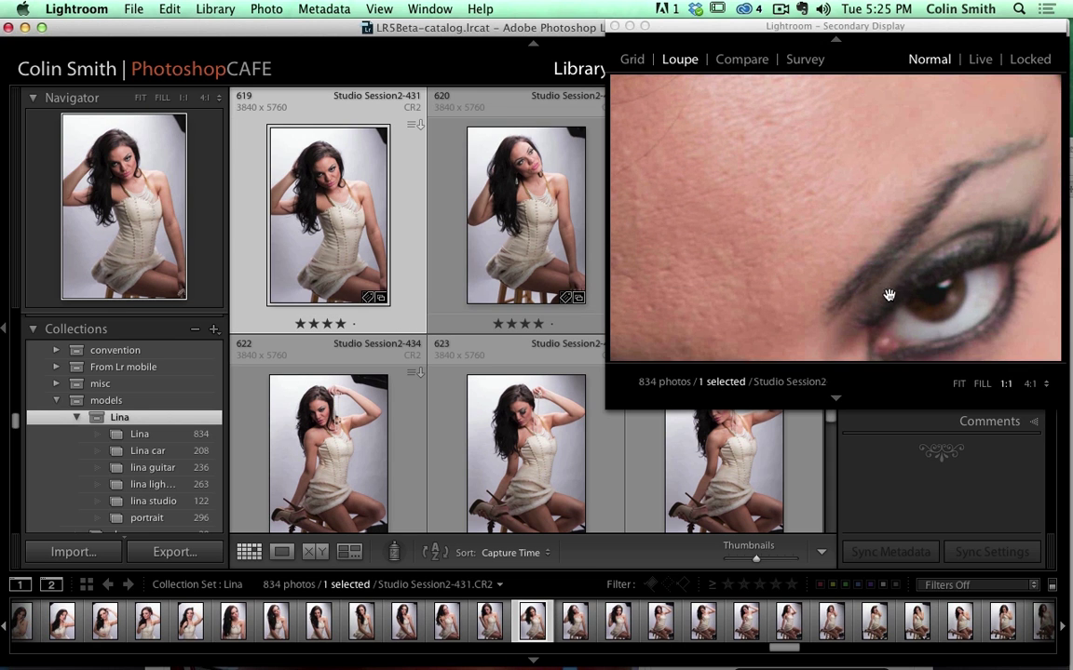
left_click_drag(890, 292, 832, 247)
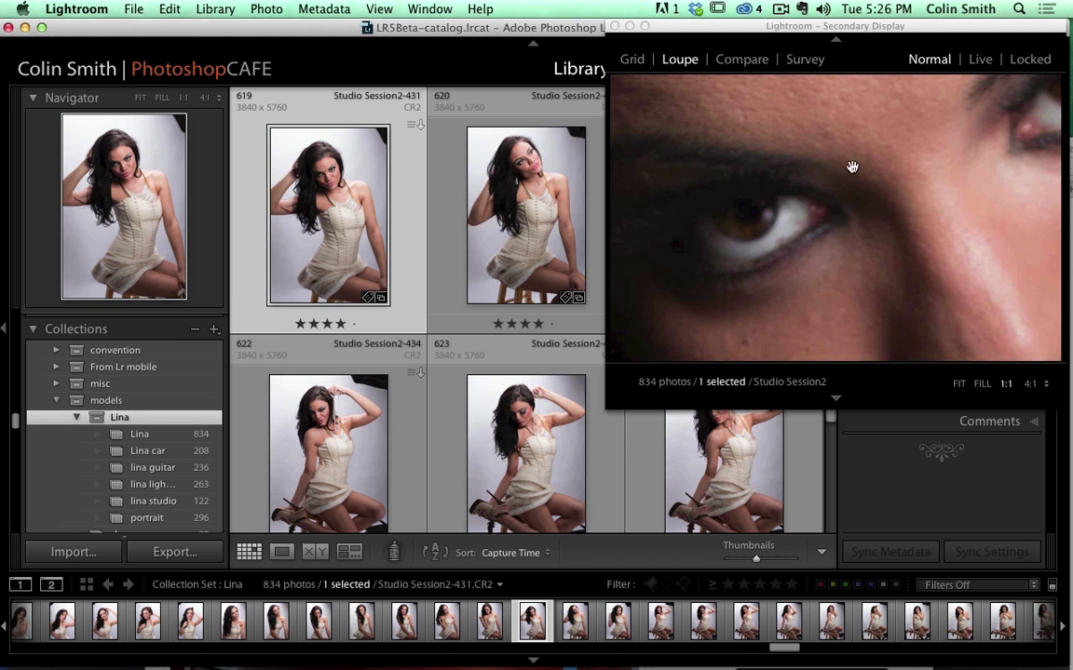
- Go back through earlier photos and show Studio Session2-422 in the secondary loupe at 1:1
key("Left")
key("Left")
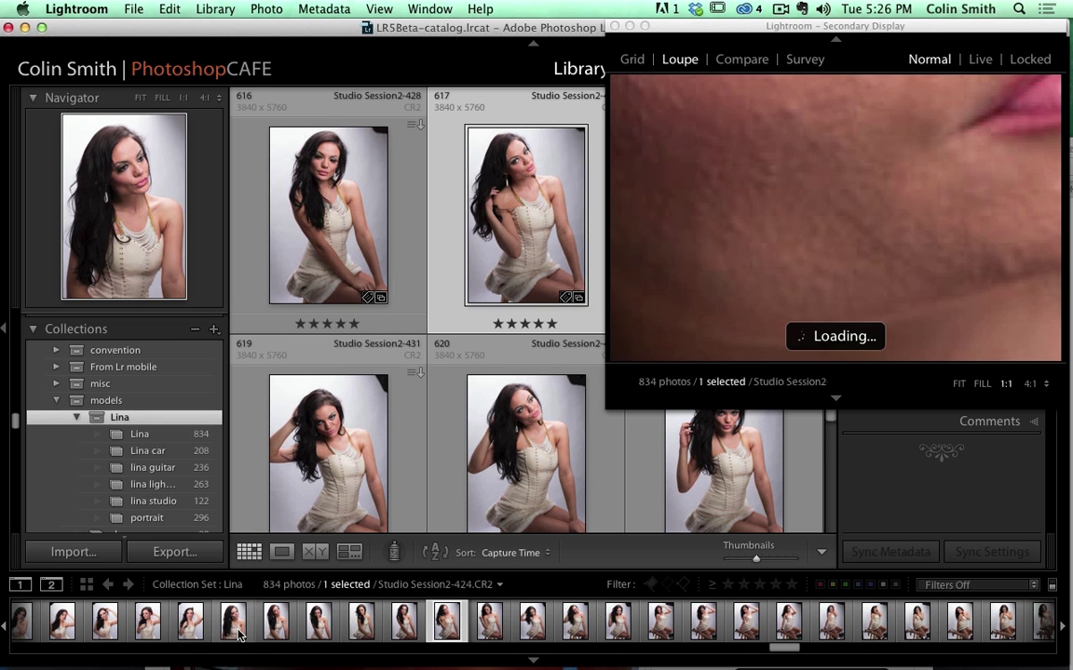
left_click(148, 621)
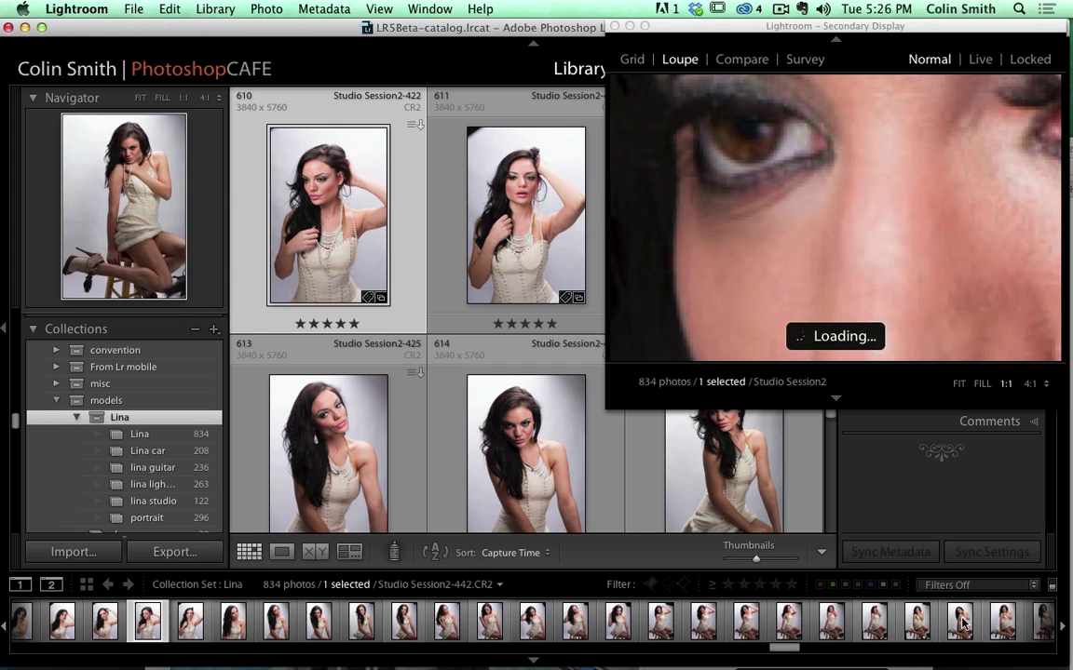
- Find Studio Session2-385 in the filmstrip, show it in the secondary loupe and zoom the view out to fit
scroll(838, 622, "right", 5)
scroll(896, 622, "left", 8)
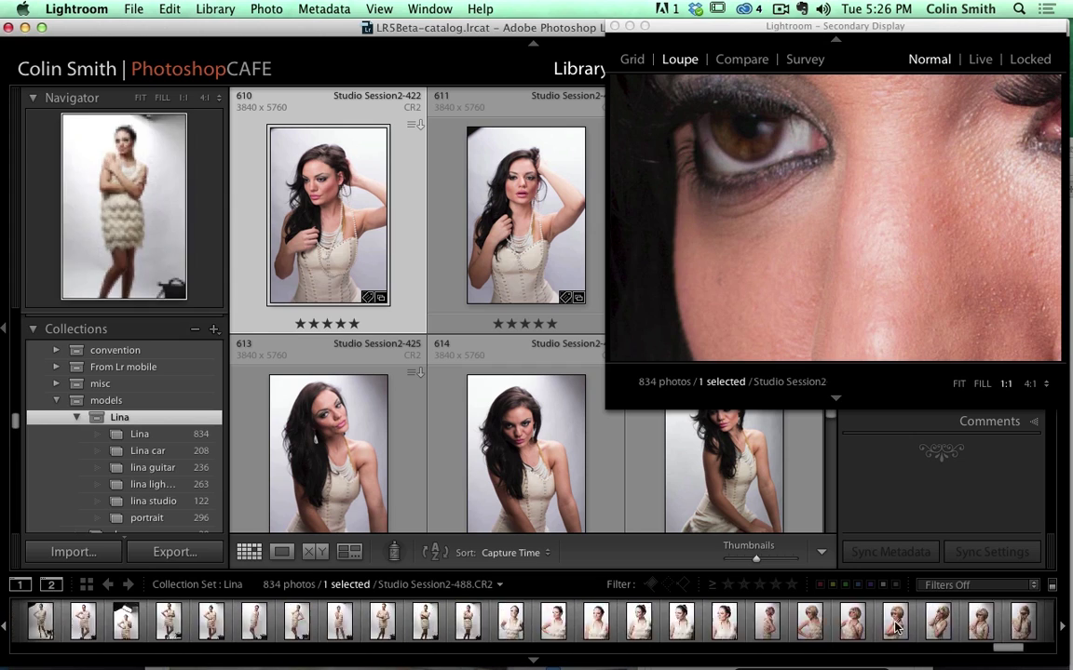
scroll(895, 627, "left", 10)
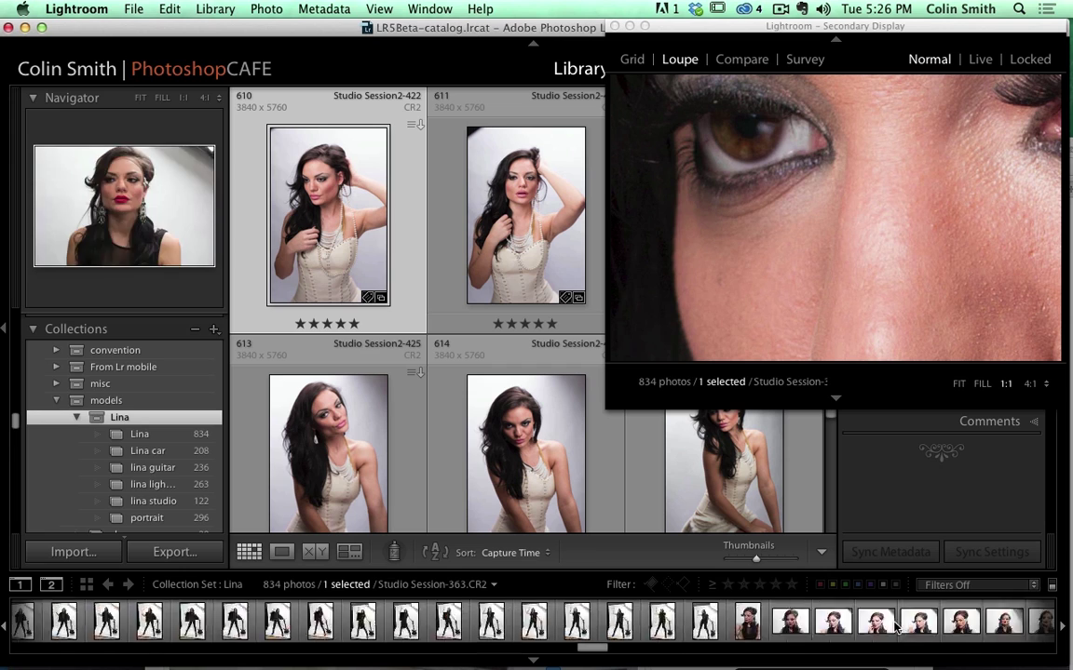
scroll(896, 627, "right", 15)
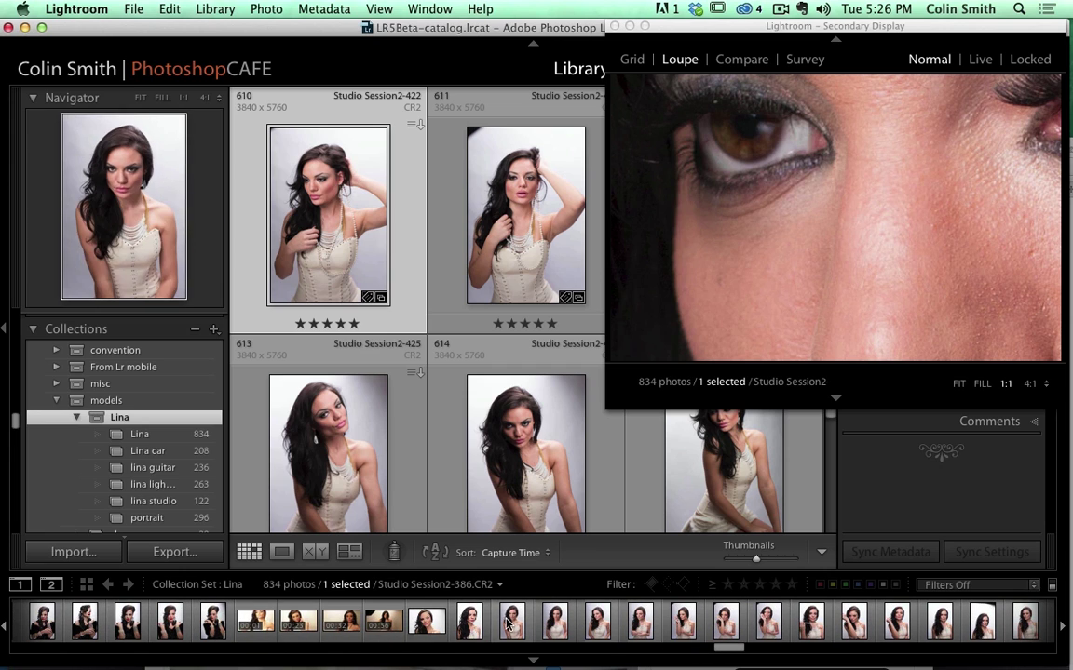
left_click(469, 621)
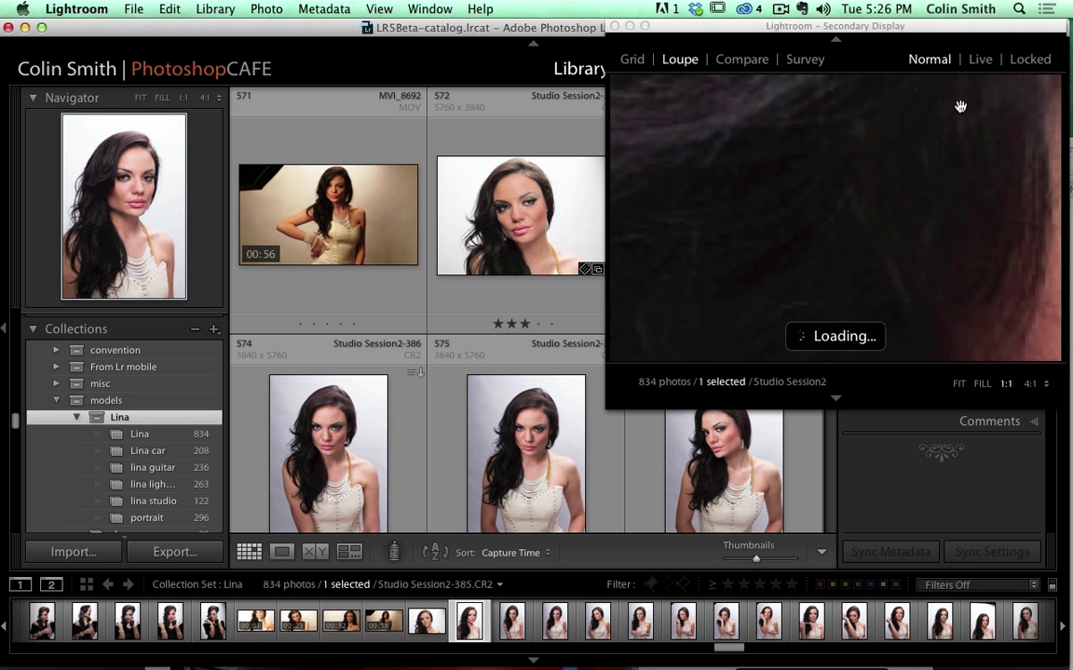
left_click(802, 198)
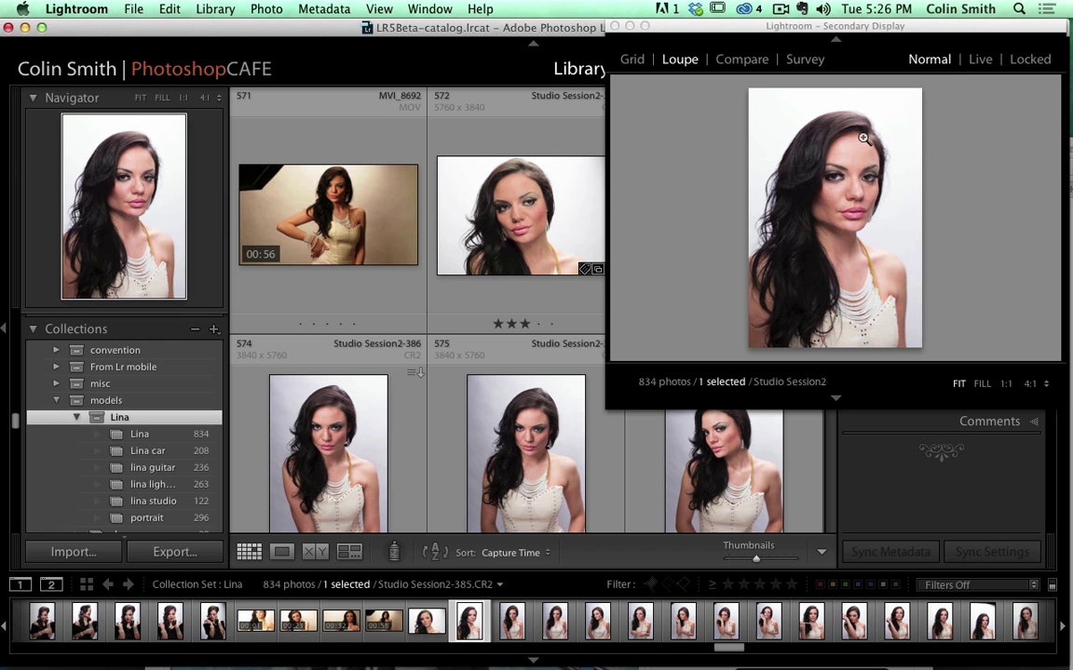
- Set the secondary loupe to Live mode with 1:1 zoom and inspect the details of Studio Session2-386
left_click(980, 60)
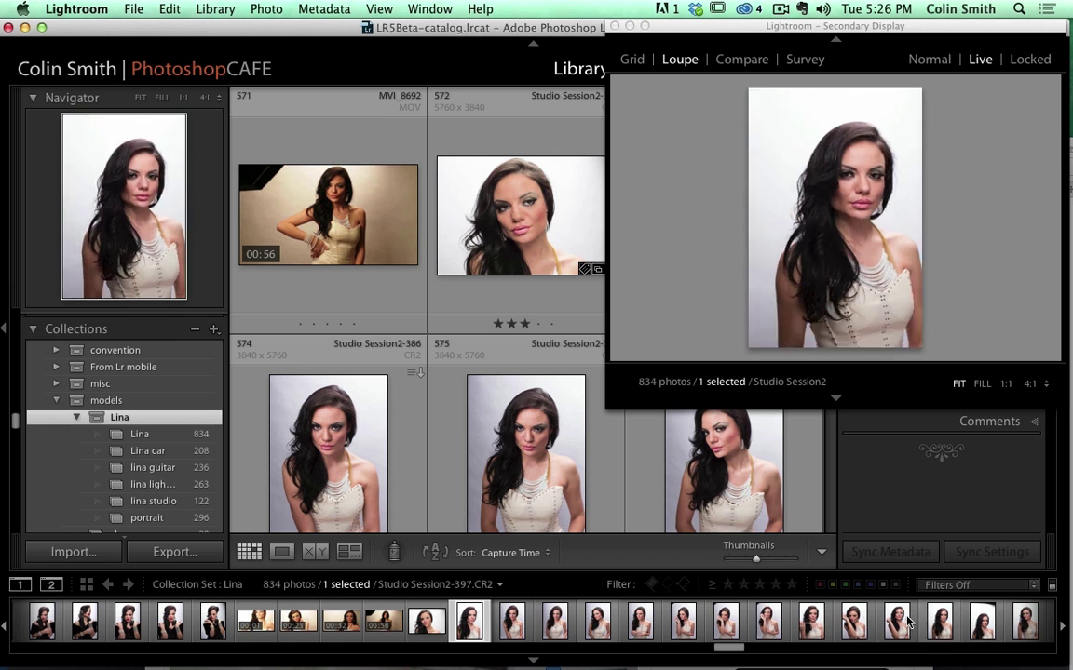
left_click(873, 186)
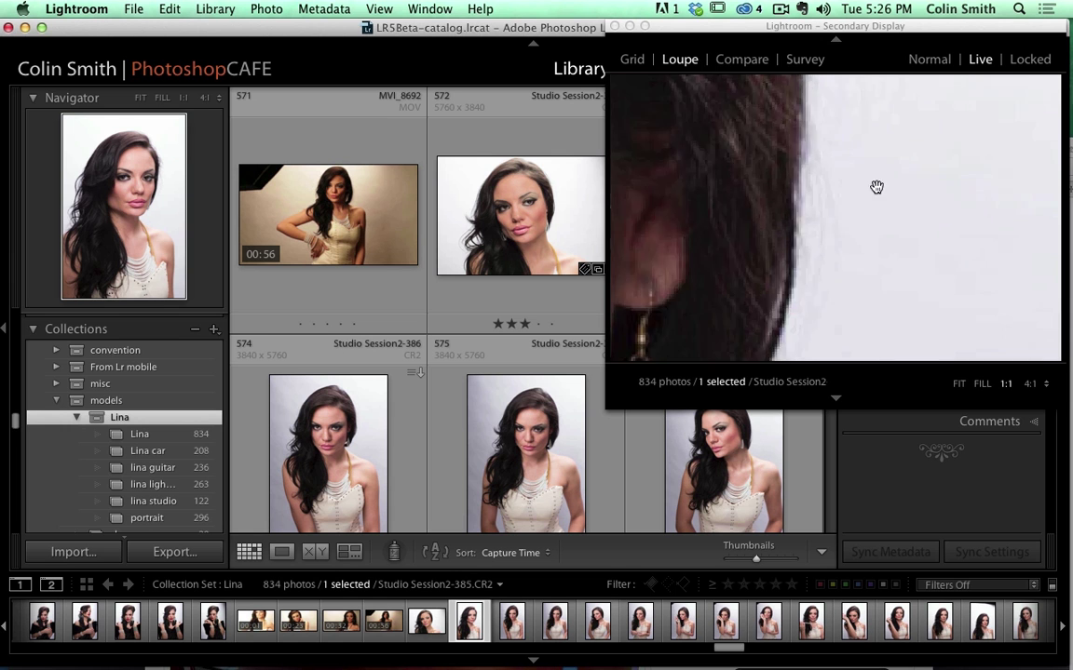
left_click_drag(754, 166, 1019, 111)
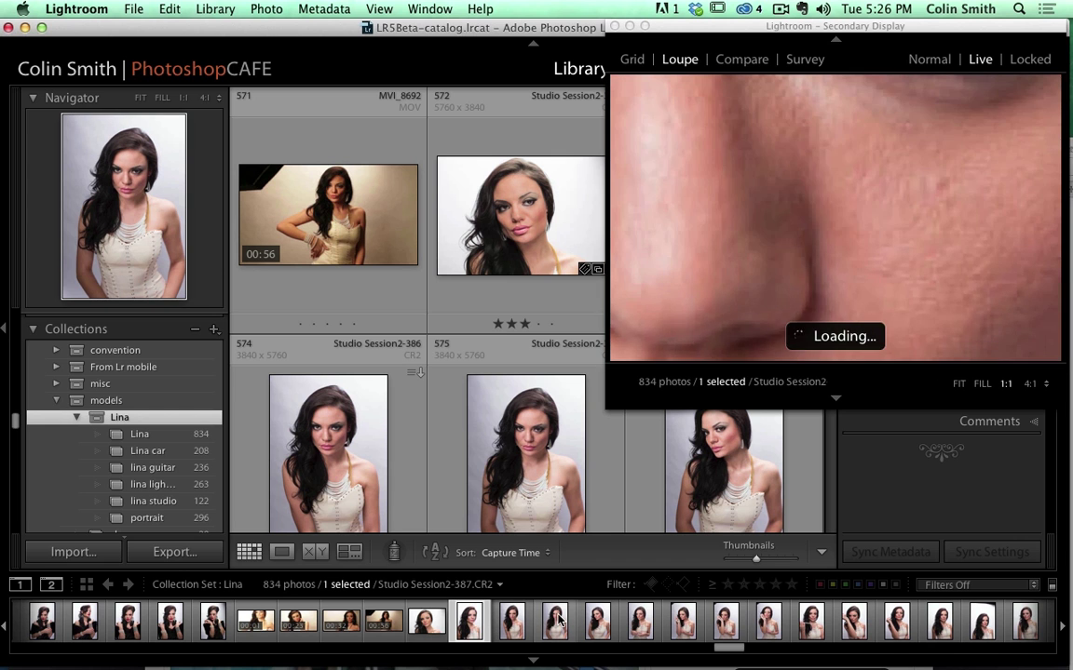
left_click(337, 430)
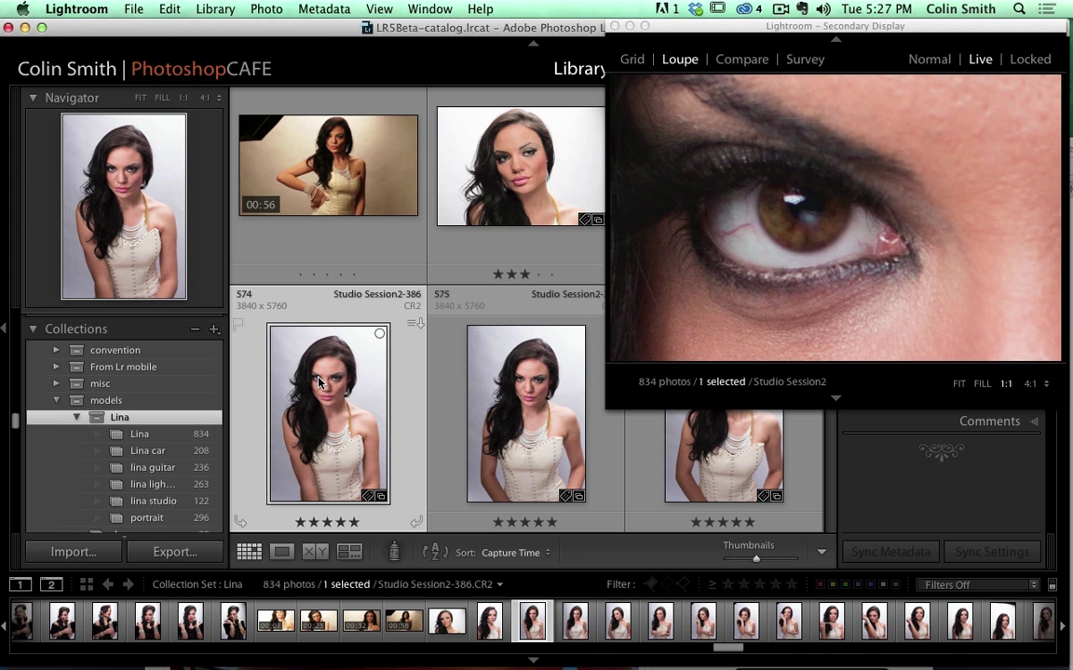
- Close the secondary display window and reopen it in Compare view
left_click(57, 591)
right_click(57, 592)
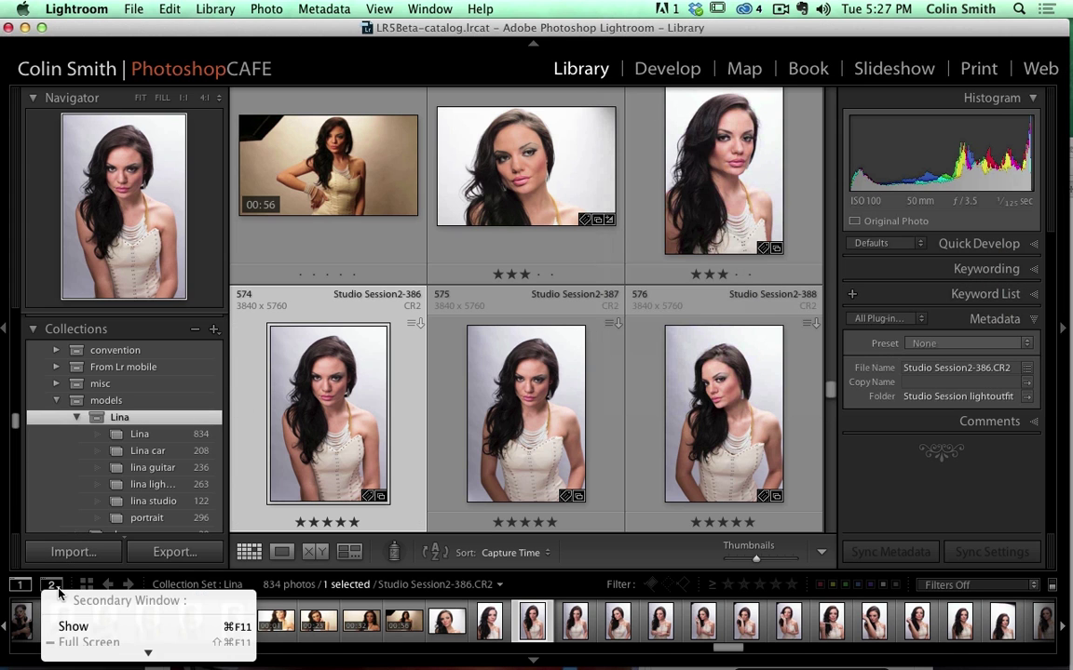
mouse_move(79, 661)
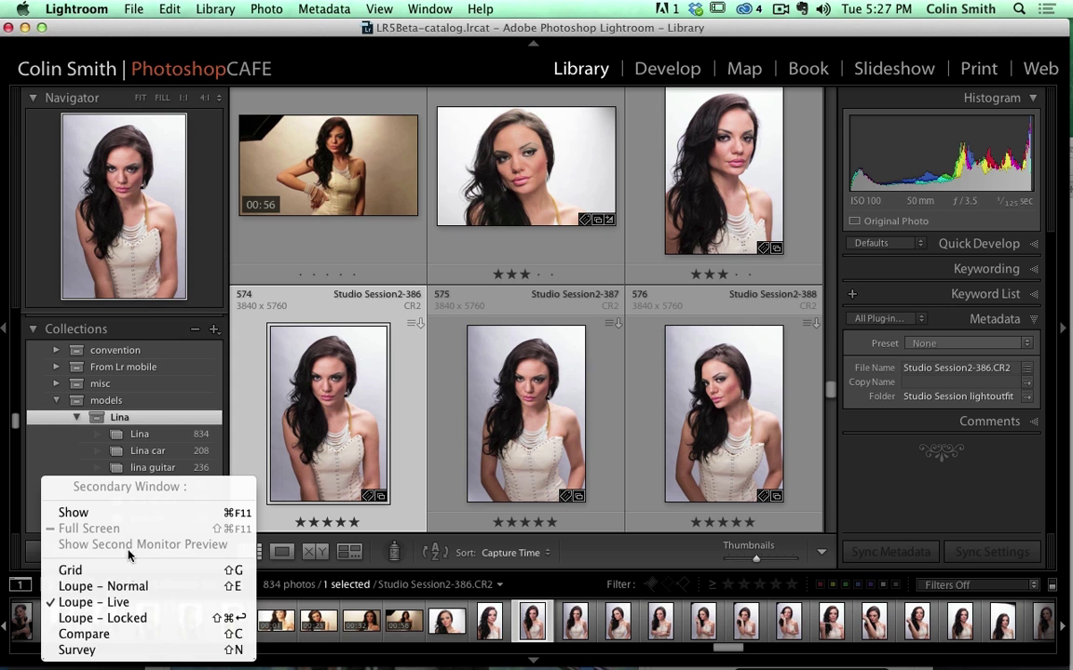
left_click(130, 637)
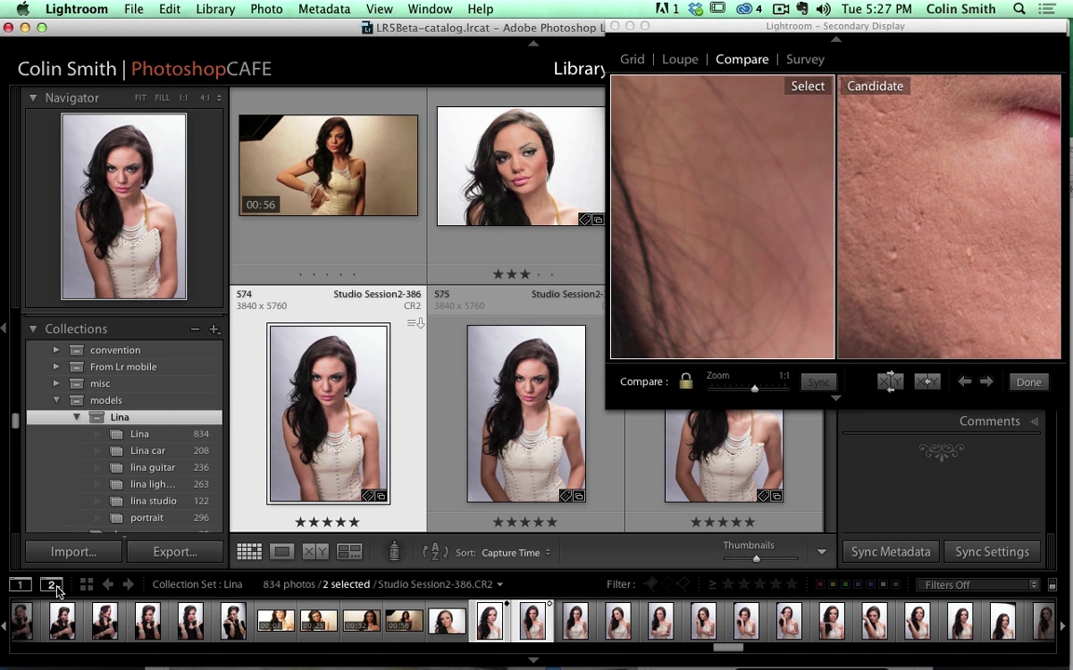
- Hide the secondary display window and look through the collections in the models set
left_click(55, 586)
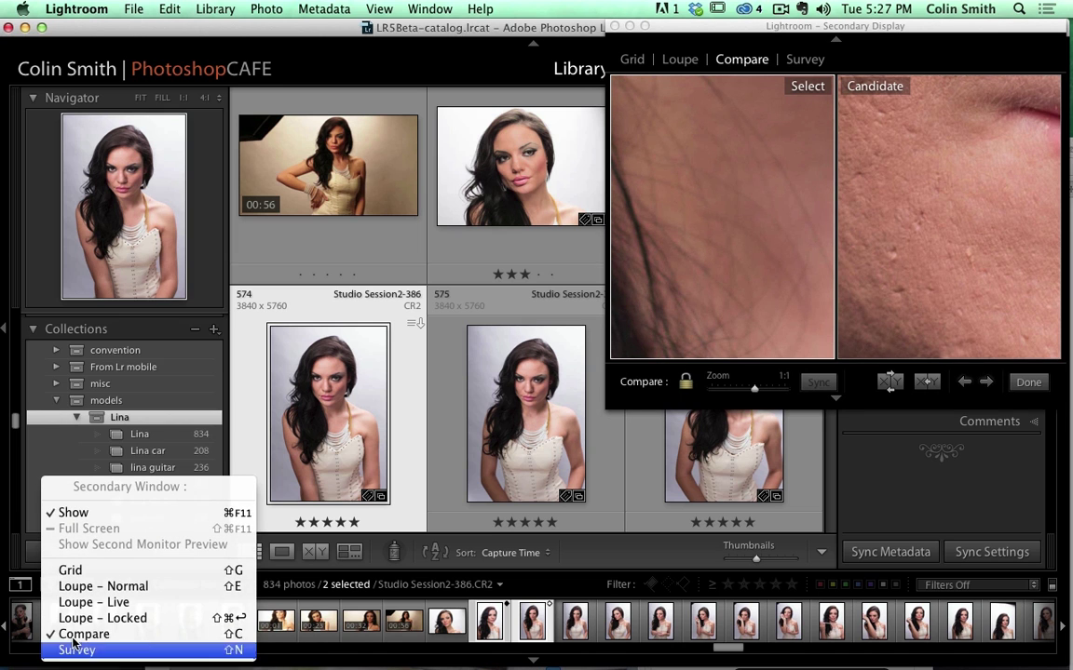
left_click(102, 513)
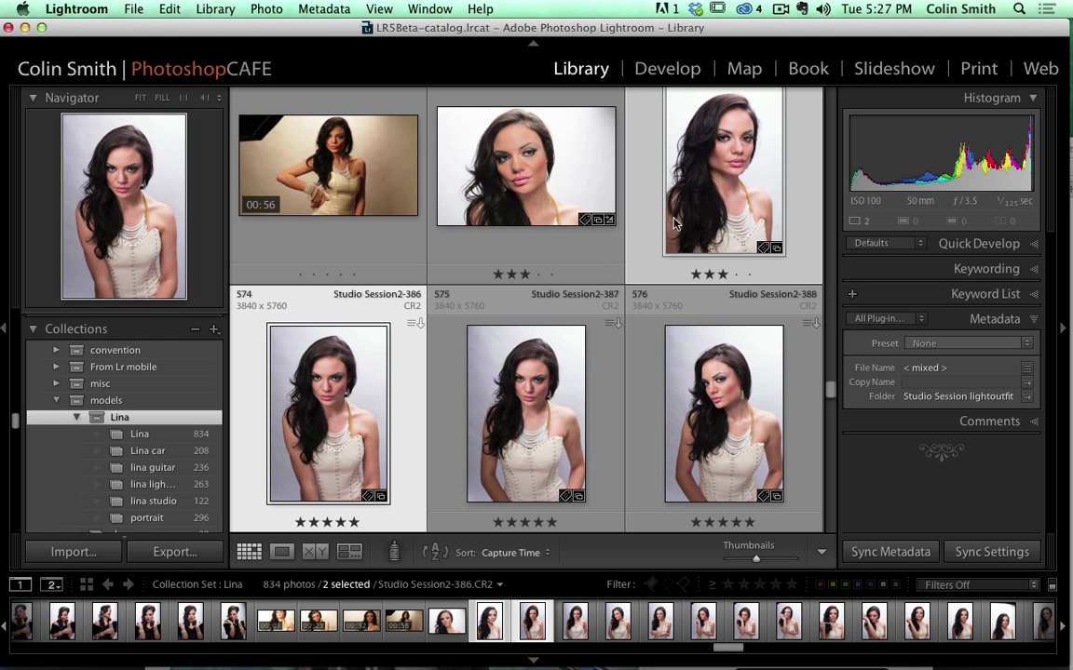
scroll(131, 365, "down", 1)
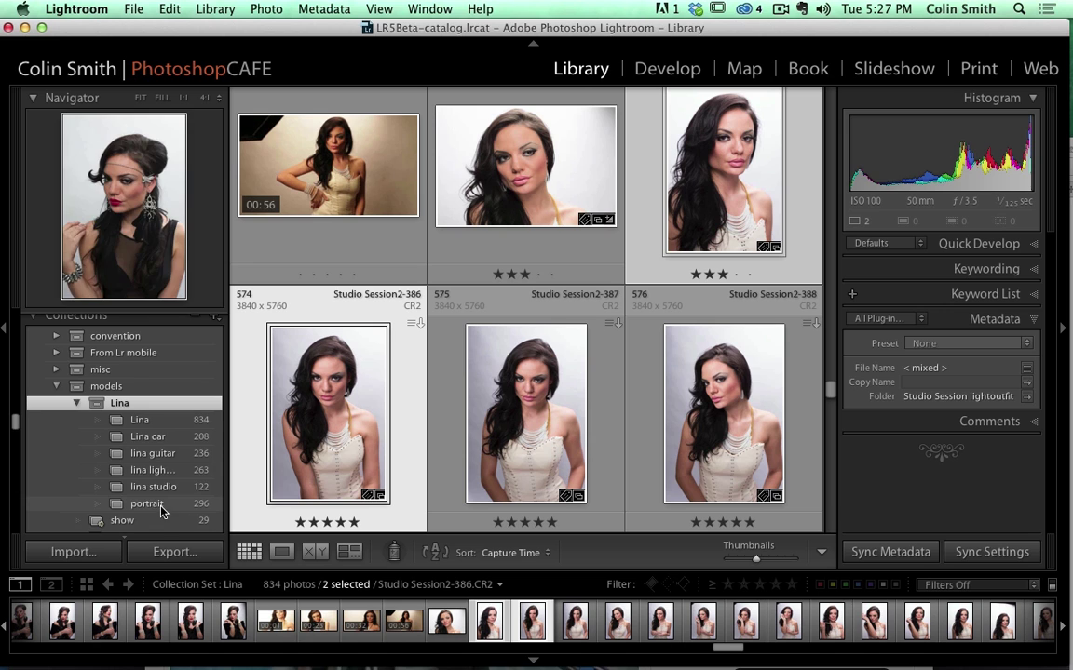
scroll(131, 373, "down", 1)
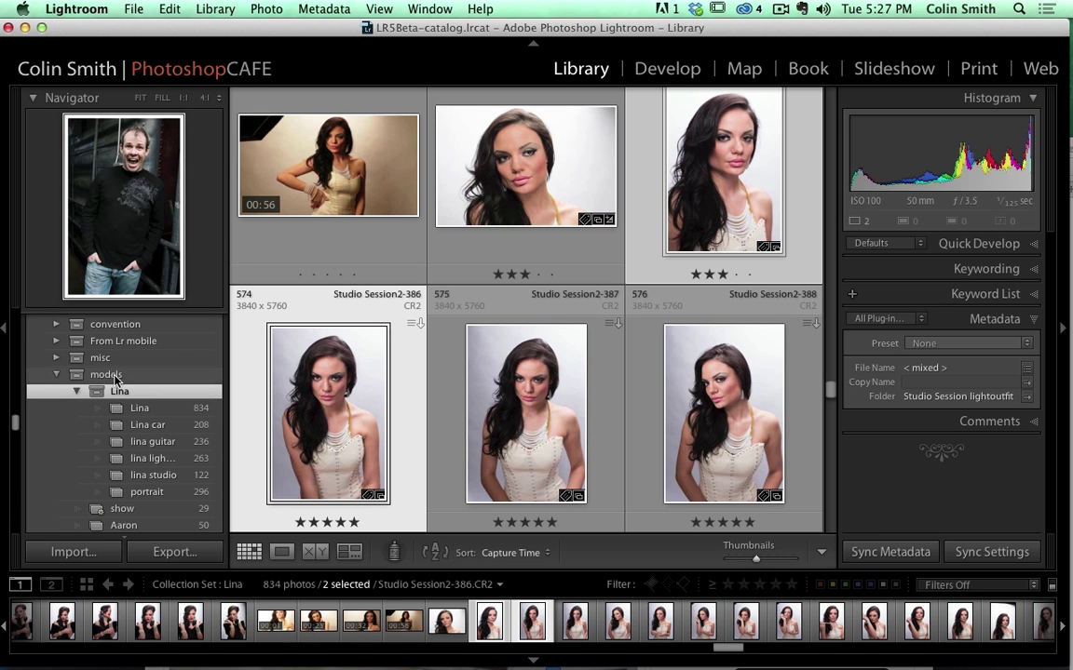